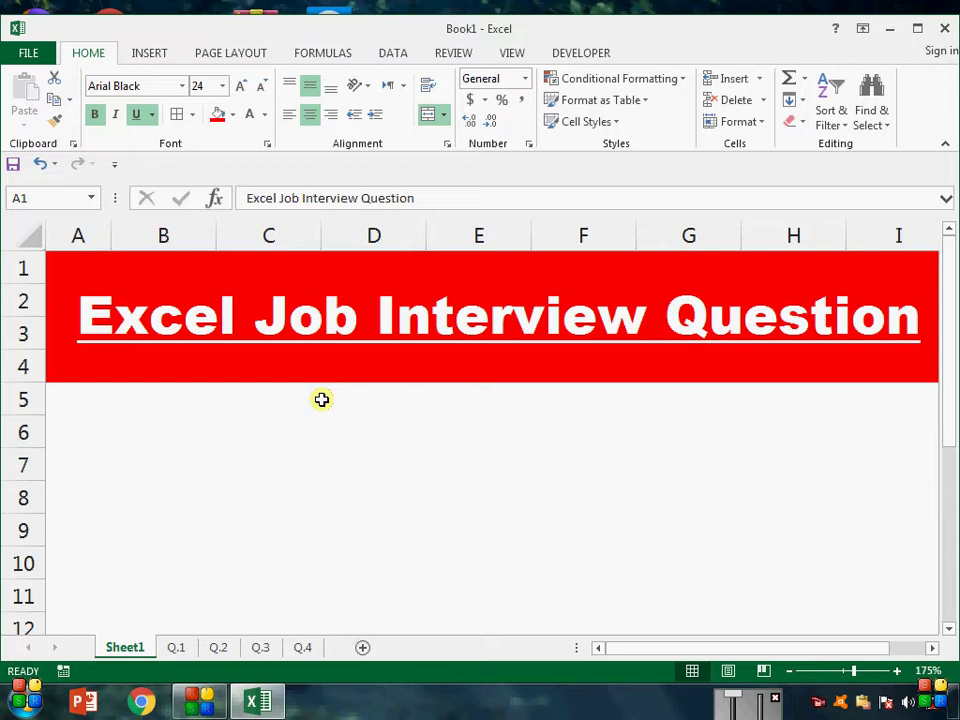
Step: Open the Q.1 sheet and maximize the workbook window
left_click(177, 647)
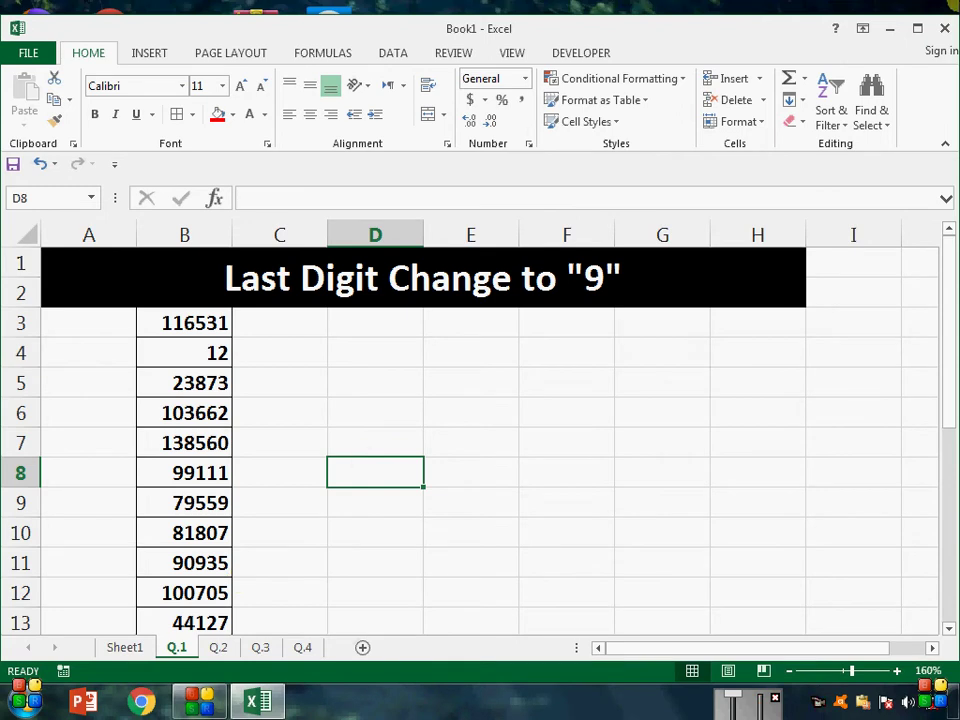
left_click(917, 28)
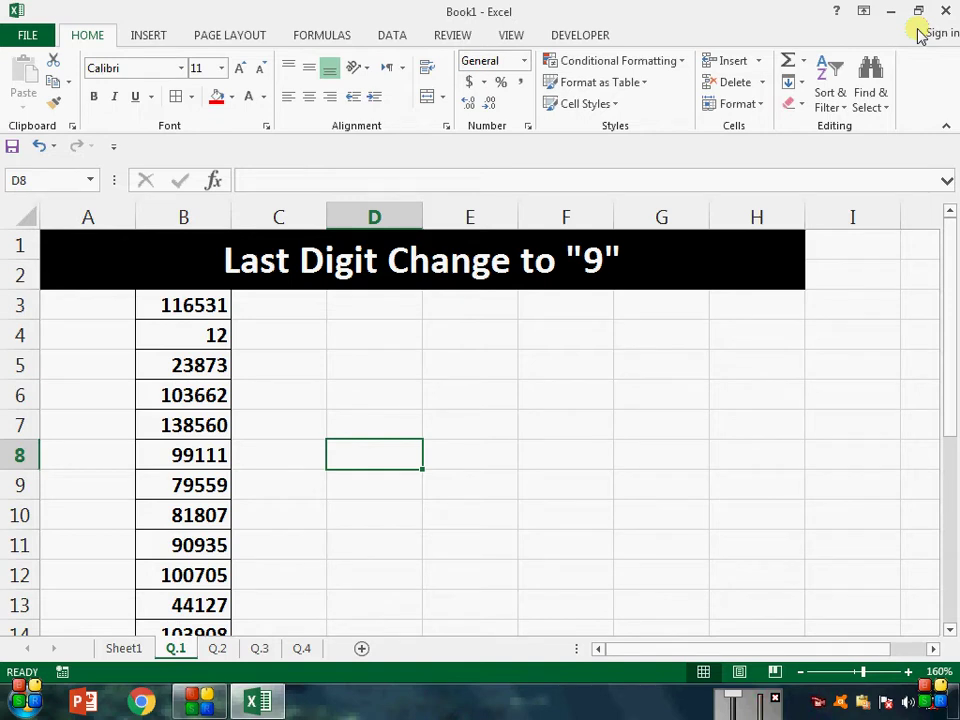
Step: Enter the sample results 19 in cell D4 and 23879 in cell D5
key("Left")
key("Up")
key("Up")
key("Up")
key("Up")
key("Left")
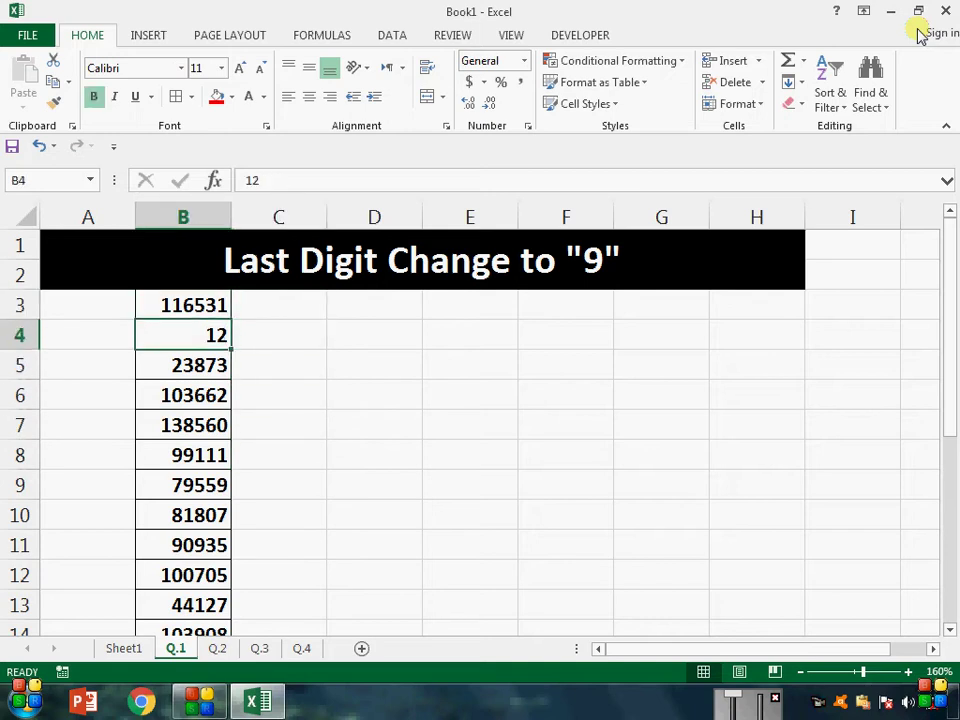
key("Right")
key("Right")
type("19")
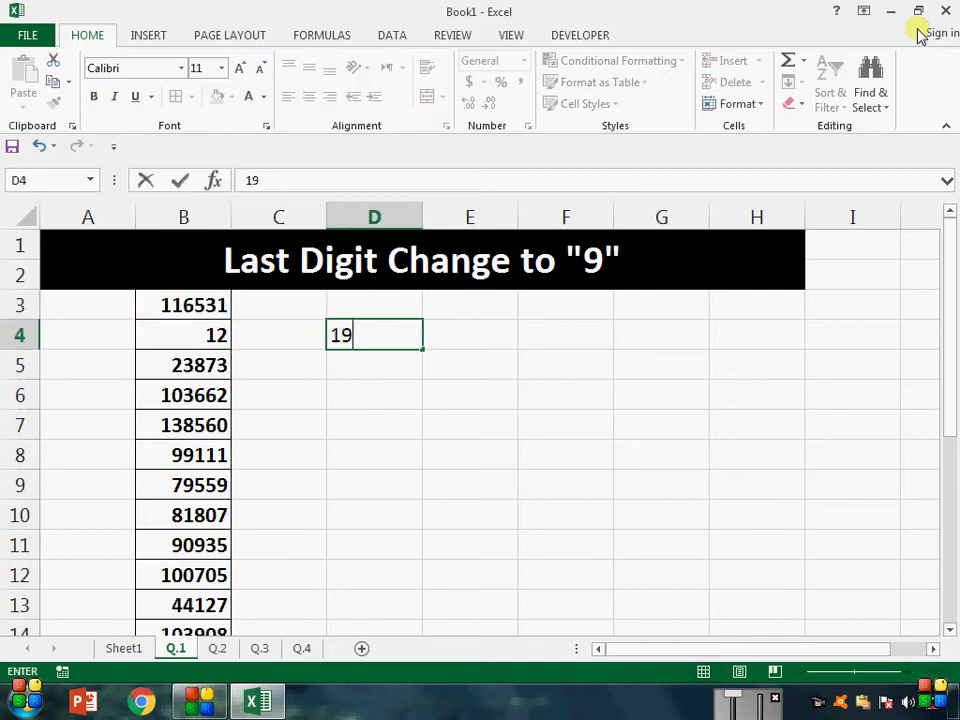
key("Return")
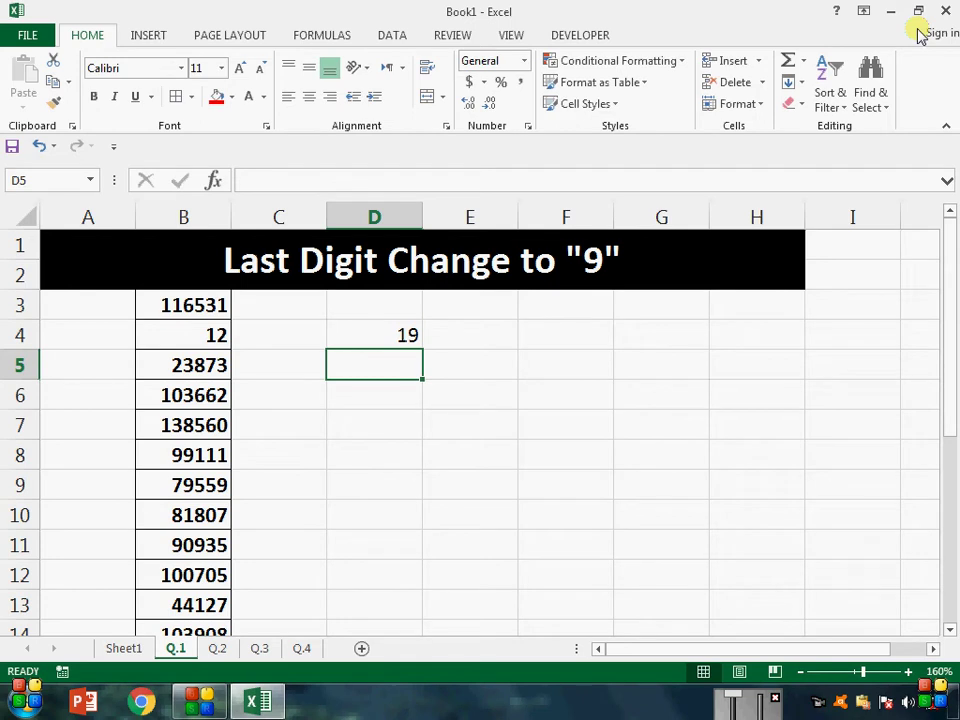
type("2")
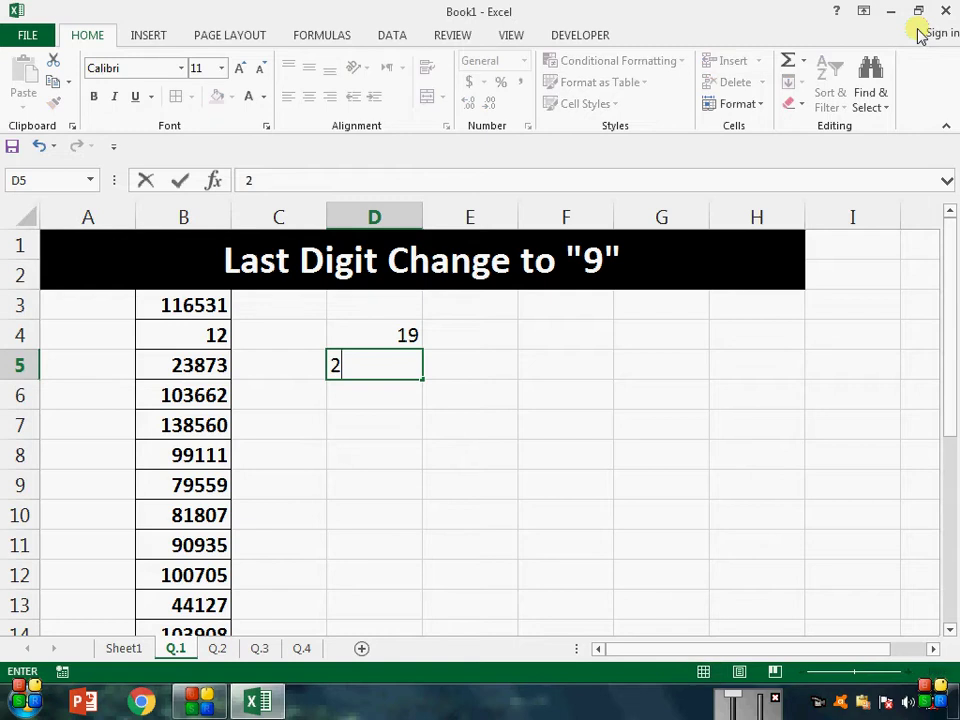
type("3879")
key("Return")
key("Up")
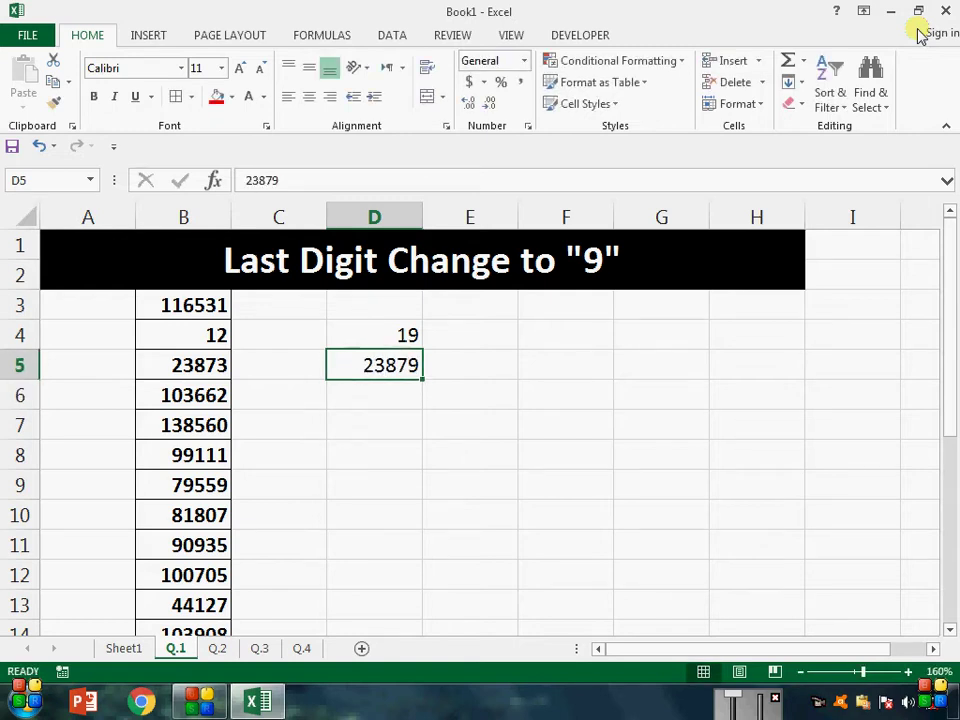
Step: Clear the sample results from cells D5 and D4
key("Delete")
key("Up")
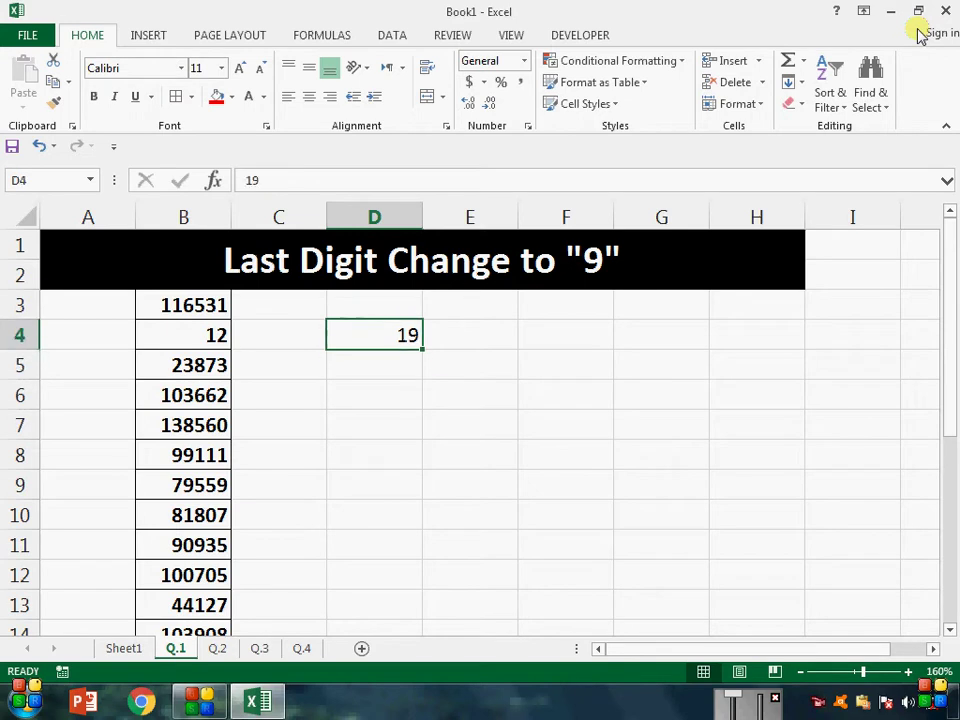
key("Delete")
Step: Enter the test numbers 458 in cell D4 and 2454.23 in cell D5
type("120")
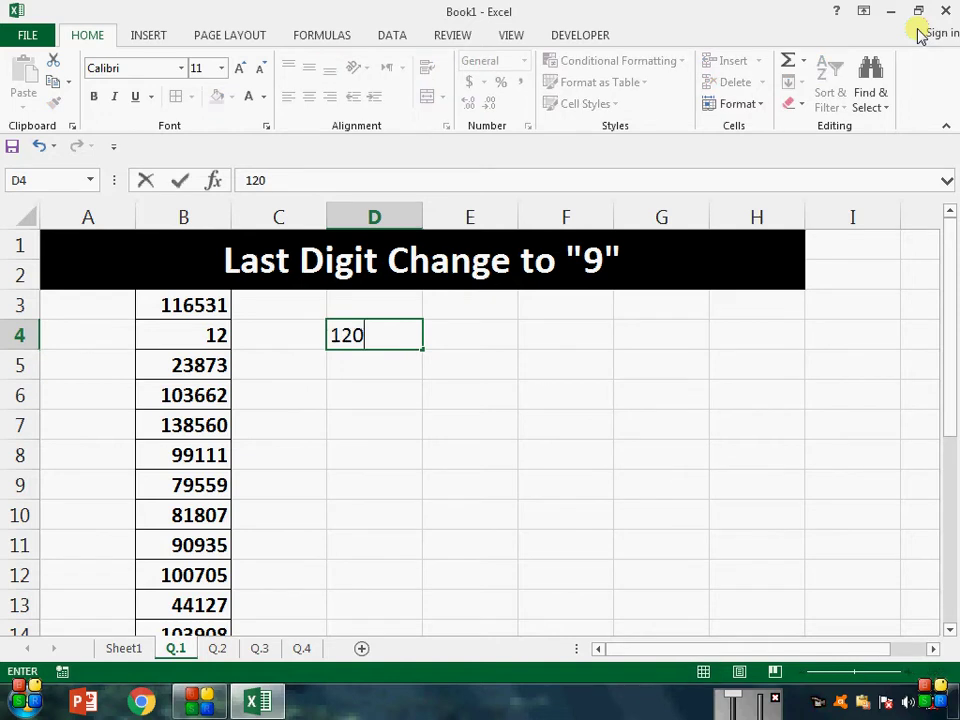
key("Return")
type("4")
key("Up")
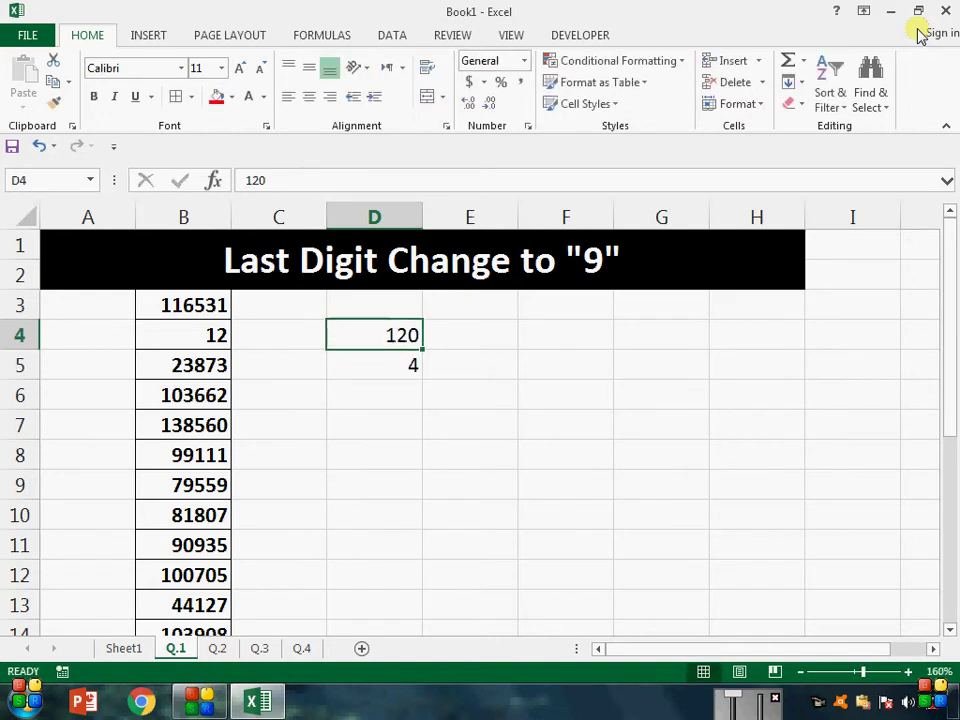
type("458")
key("Return")
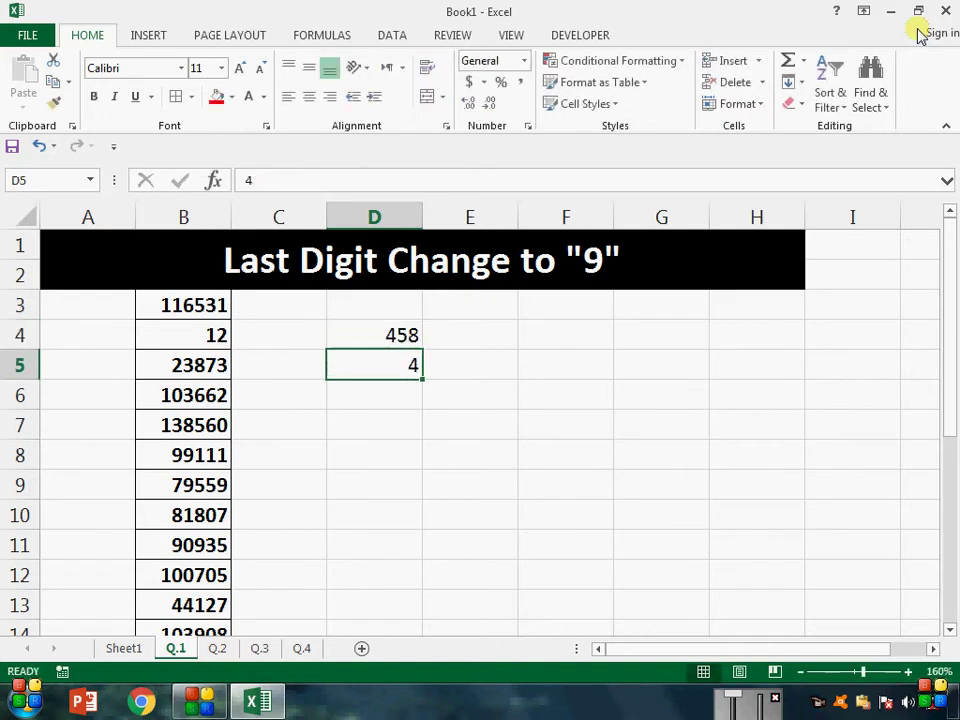
type("2454.2")
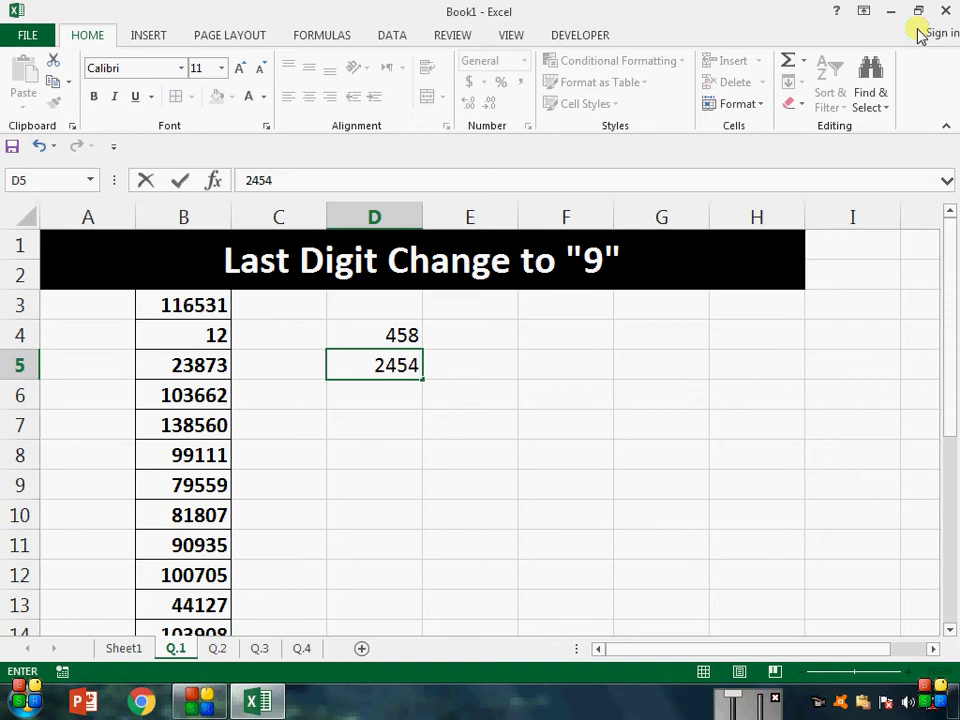
type("3")
key("Tab")
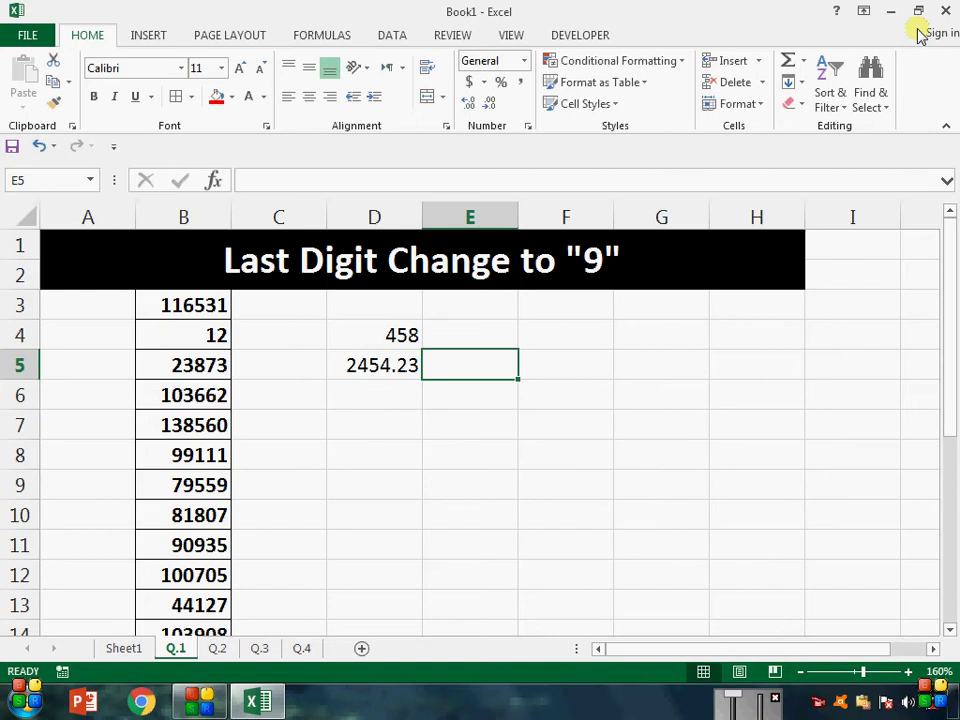
Step: Enter the formula =INT(D5) in cell E5 to demonstrate rounding down to an integer
type("=INT")
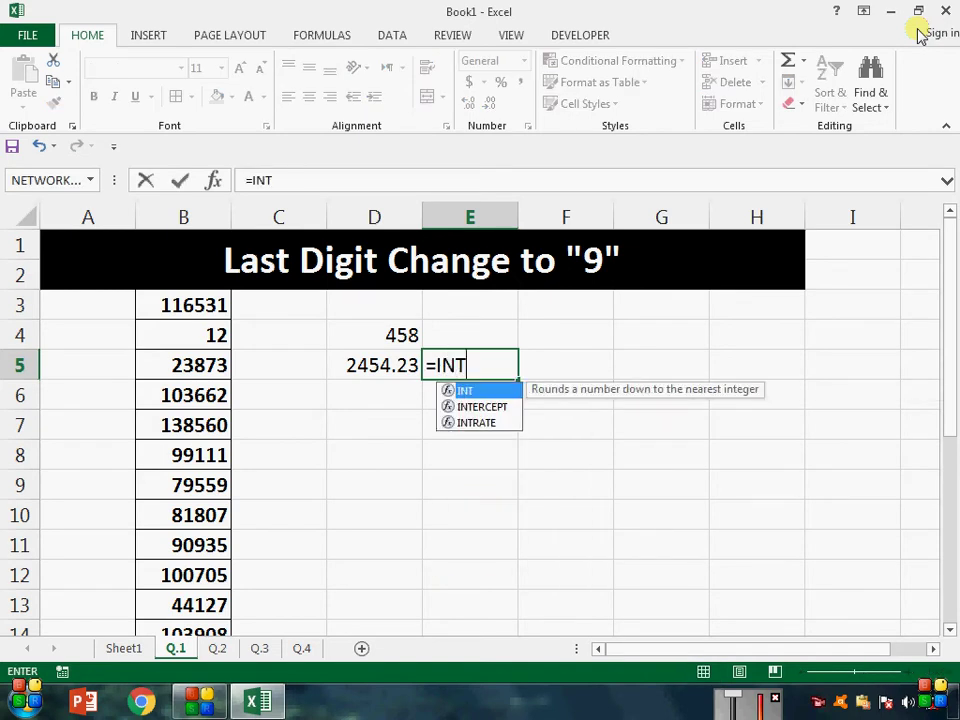
type("(")
key("Left")
key("Return")
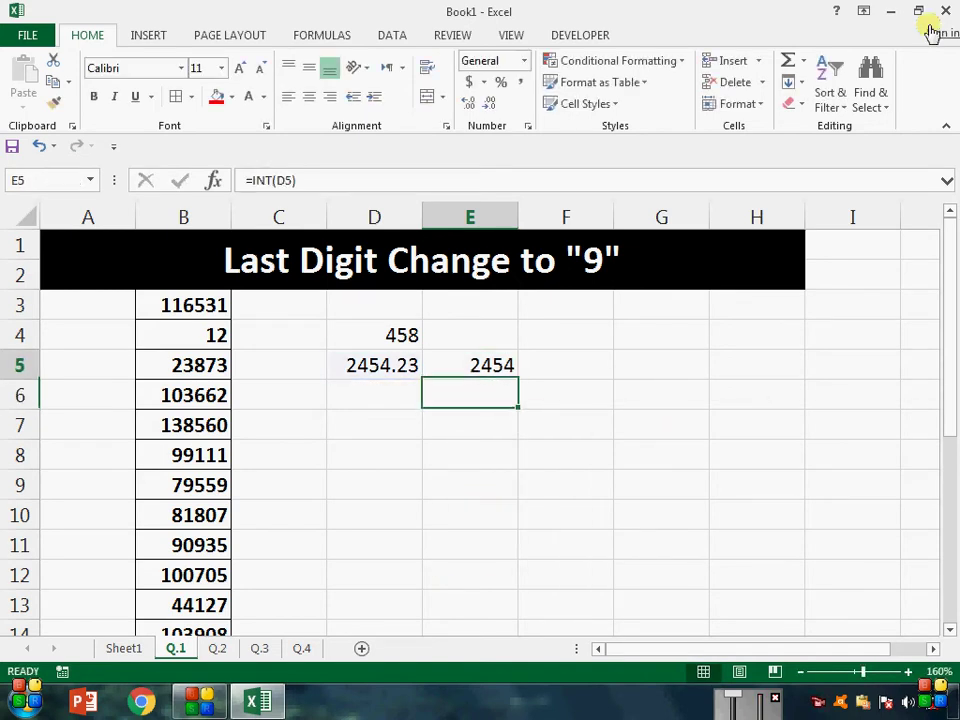
Step: Clear the test numbers in D4 and D5 and the INT formula in E5
key("Up")
key("Up")
key("Left")
key("Delete")
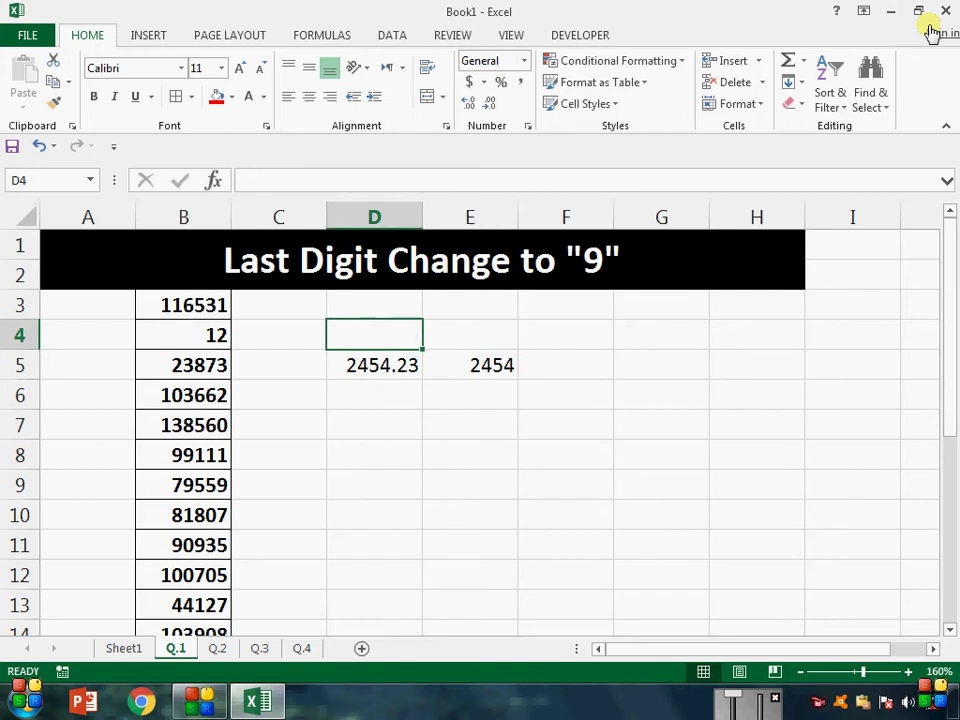
key("Down")
key("Delete")
key("Right")
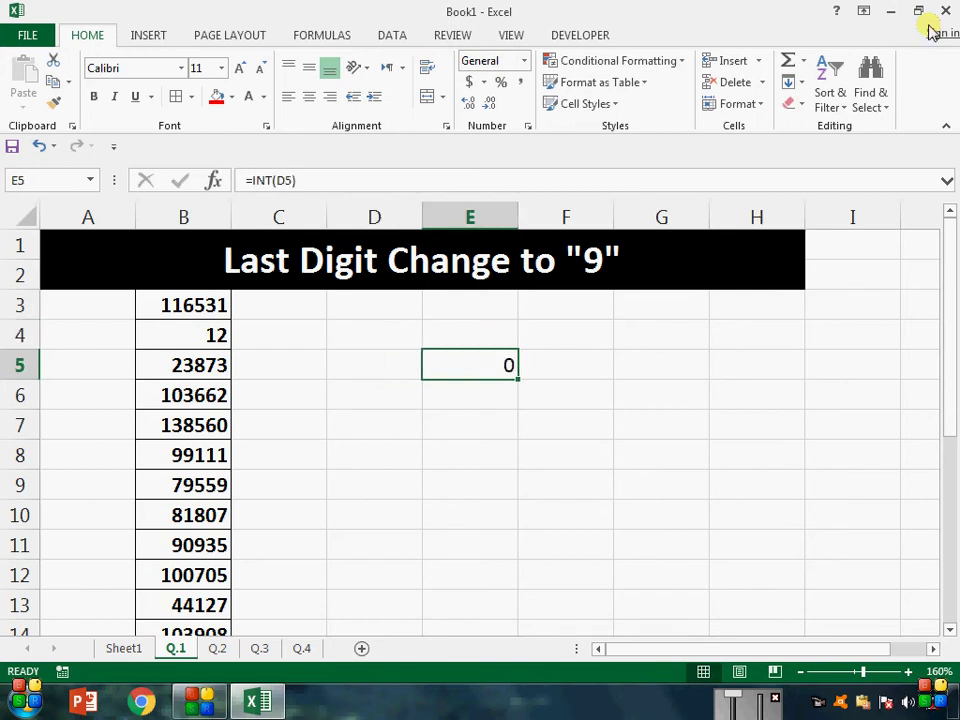
key("Delete")
Step: Enter the formula =INT(B3/10)&9 in cell D3 to replace the last digit of B3 with 9
key("Left")
key("Left")
key("Up")
key("Up")
key("Up")
key("Right")
key("Down")
key("Left")
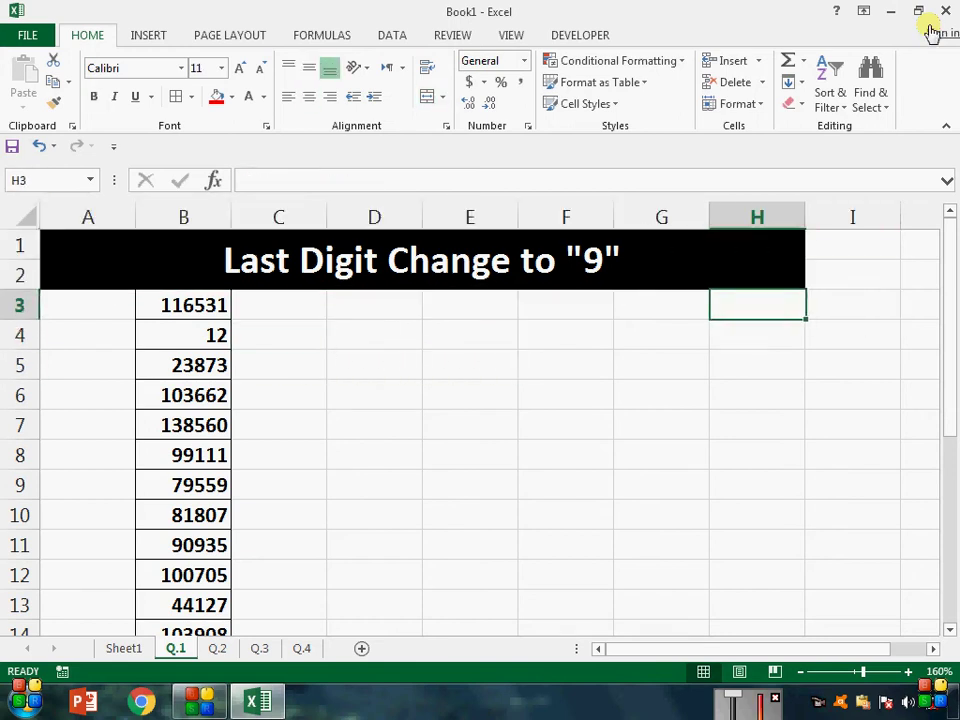
key("Left")
key("Left")
key("Left")
key("Left")
type("=")
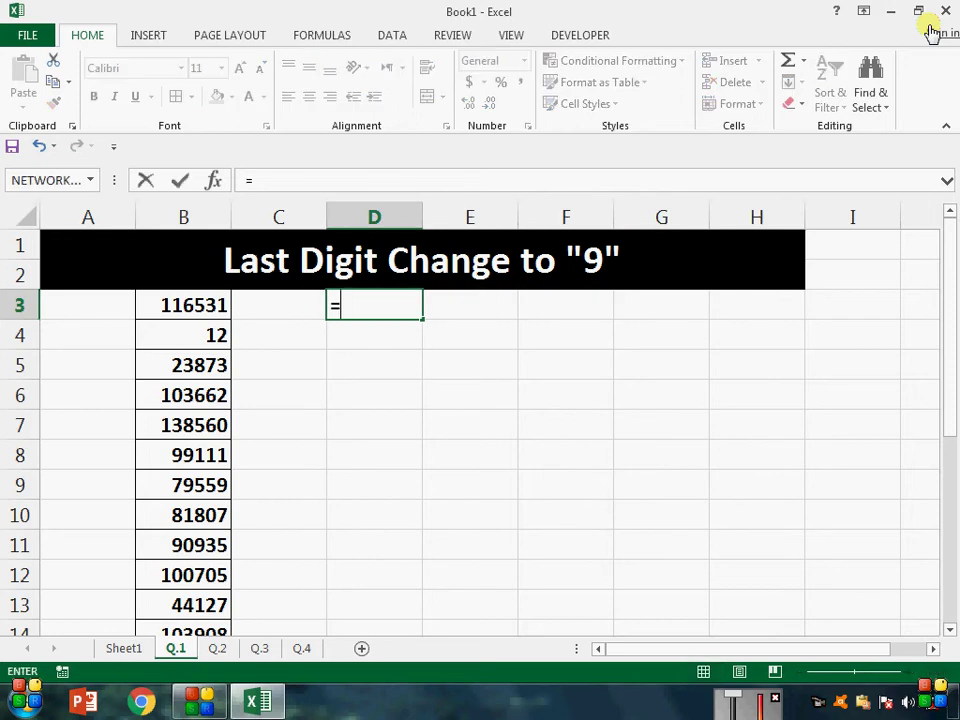
type("INBT")
key("BackSpace")
key("BackSpace")
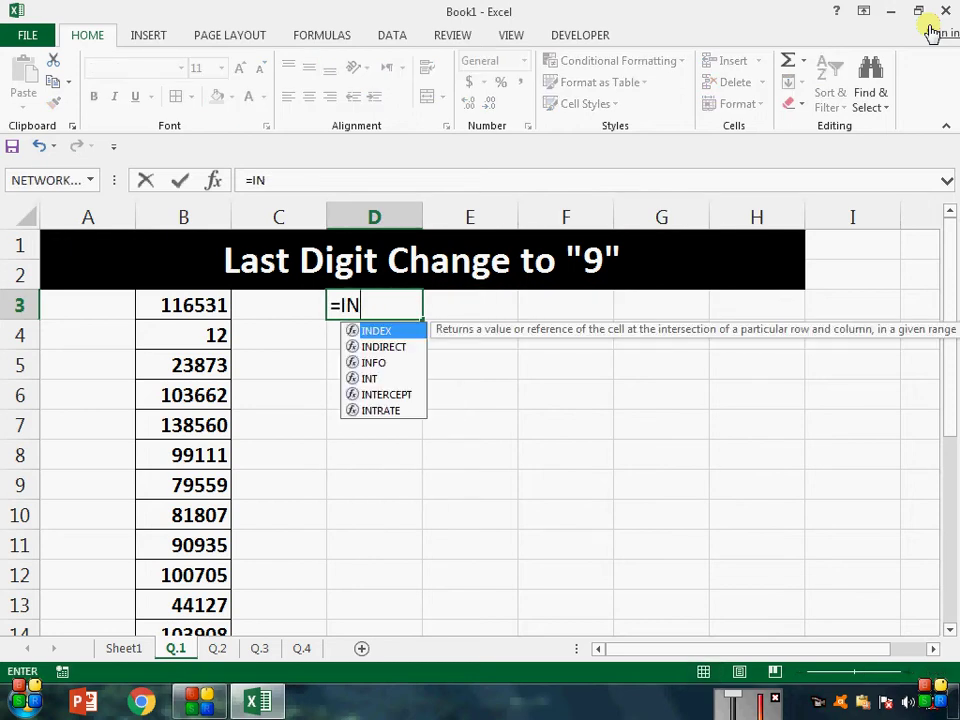
type("T(")
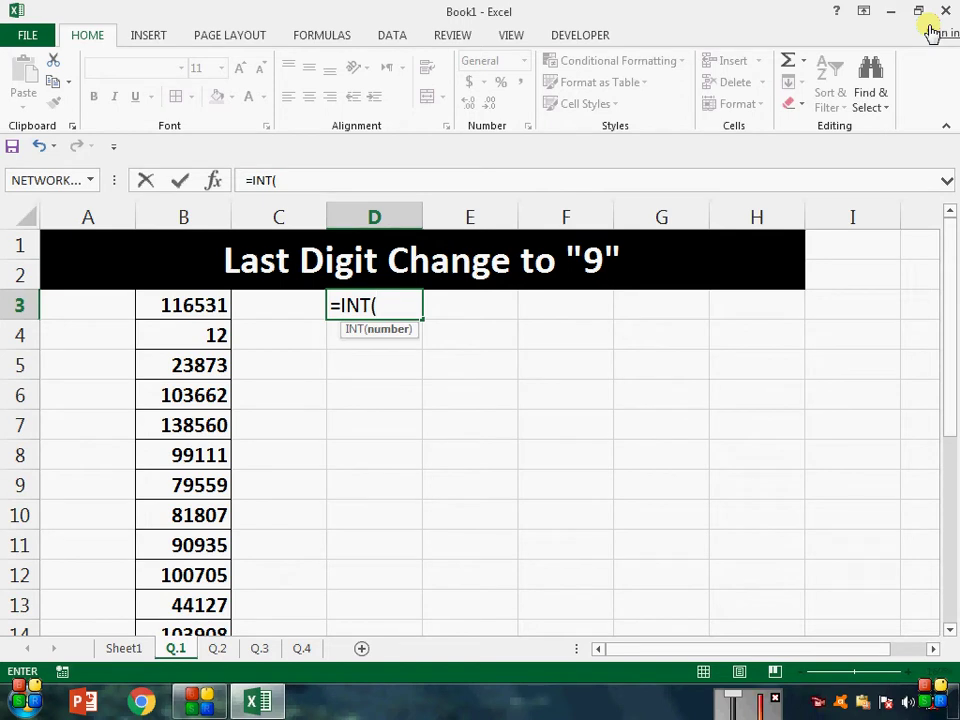
key("Left")
key("Left")
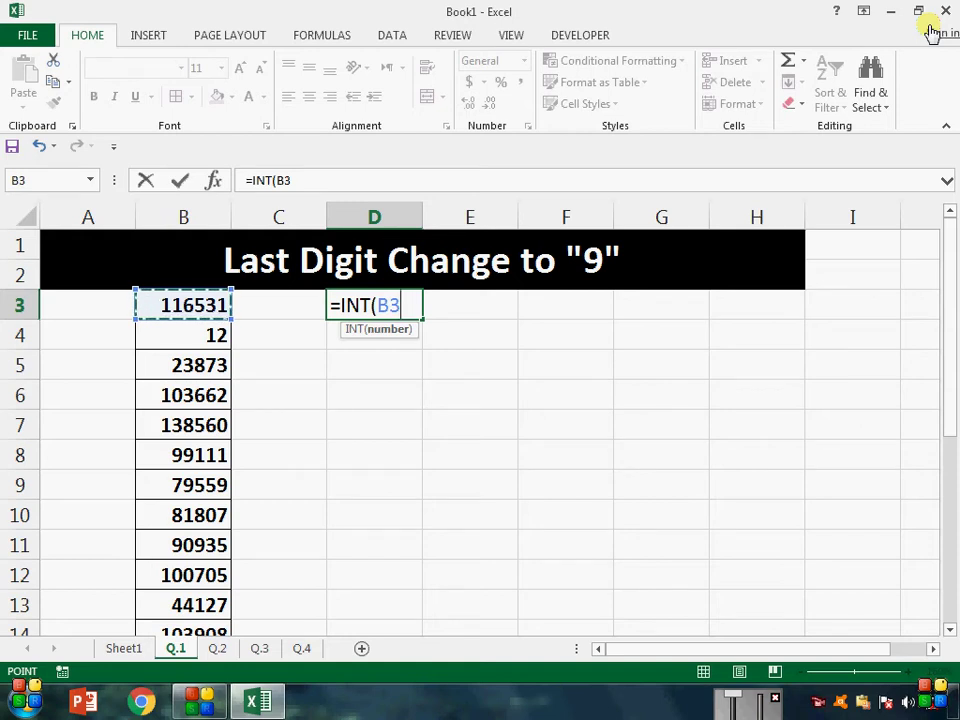
type("/")
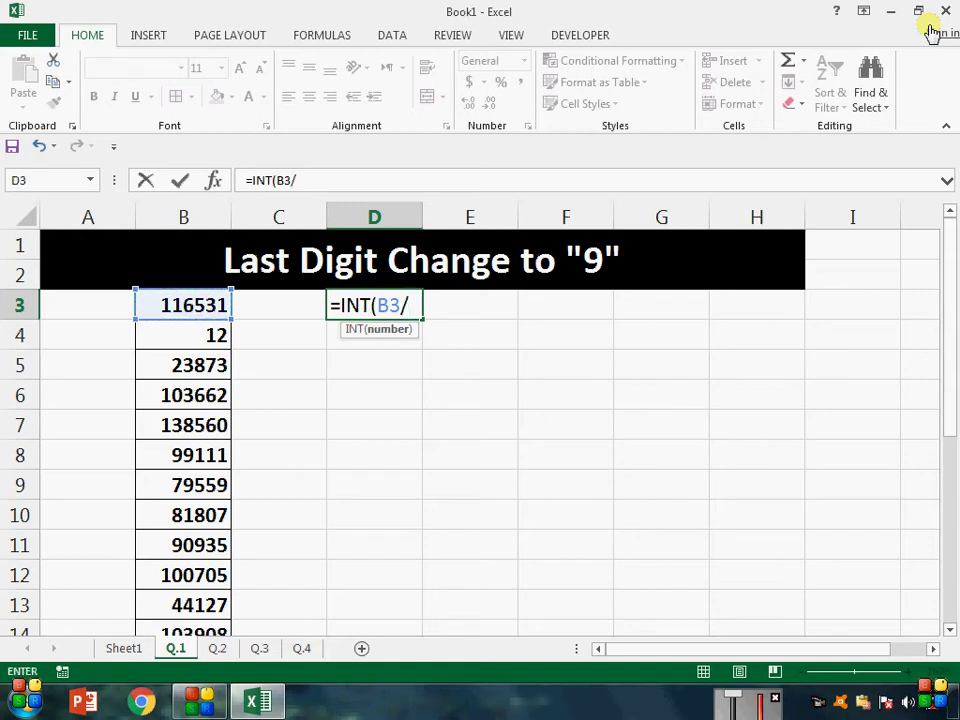
type("10)")
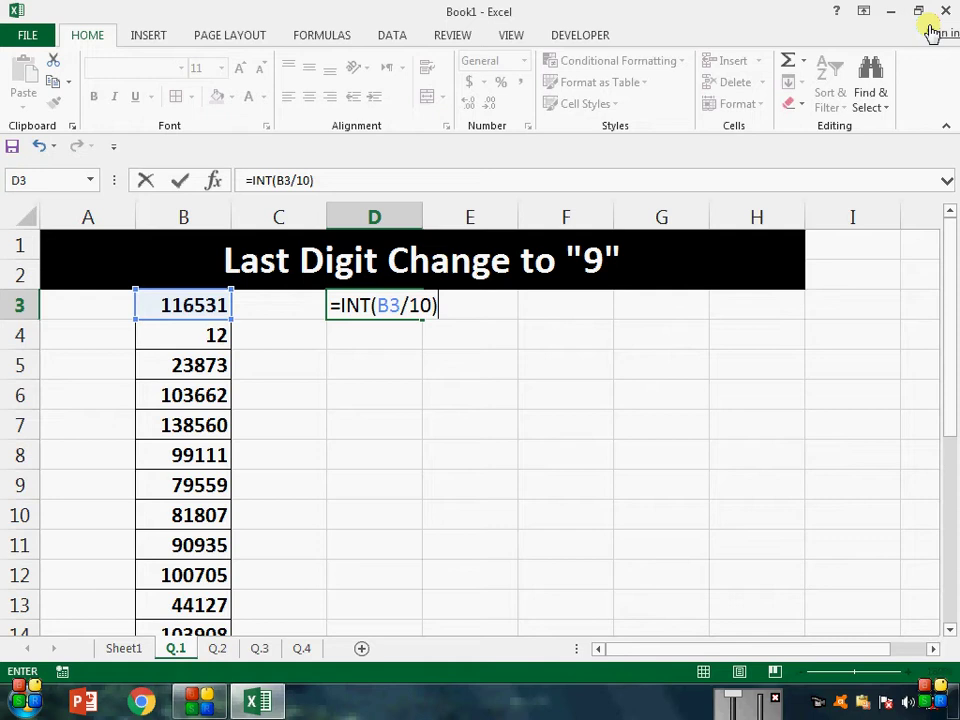
type("&9")
key("Return")
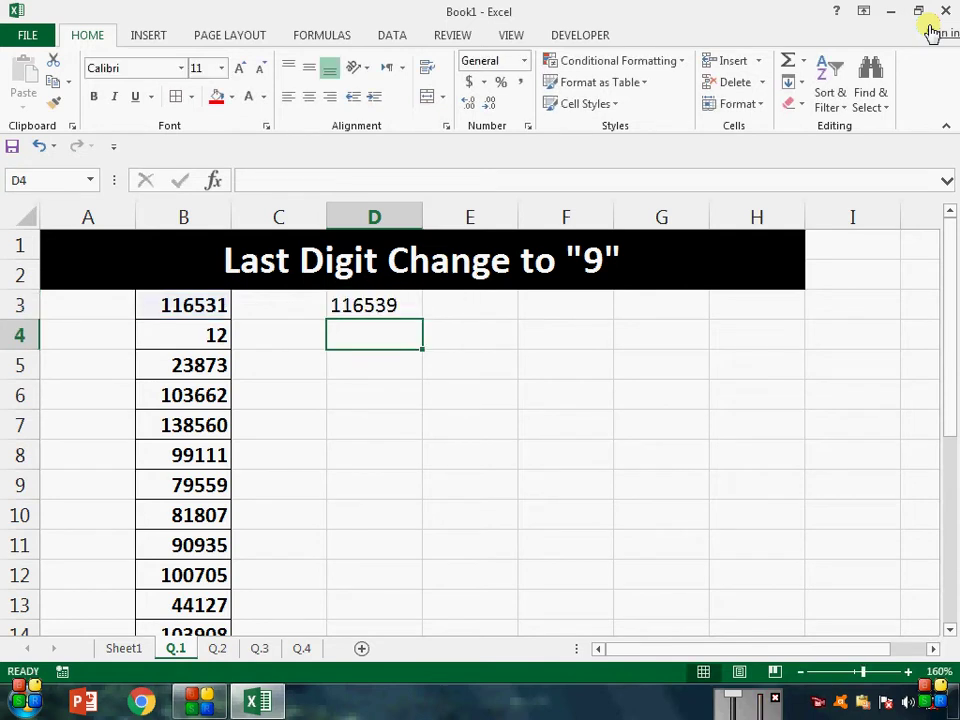
Step: Fill the D3 formula down through cell D24, alongside the numbers in column B
left_click(416, 308)
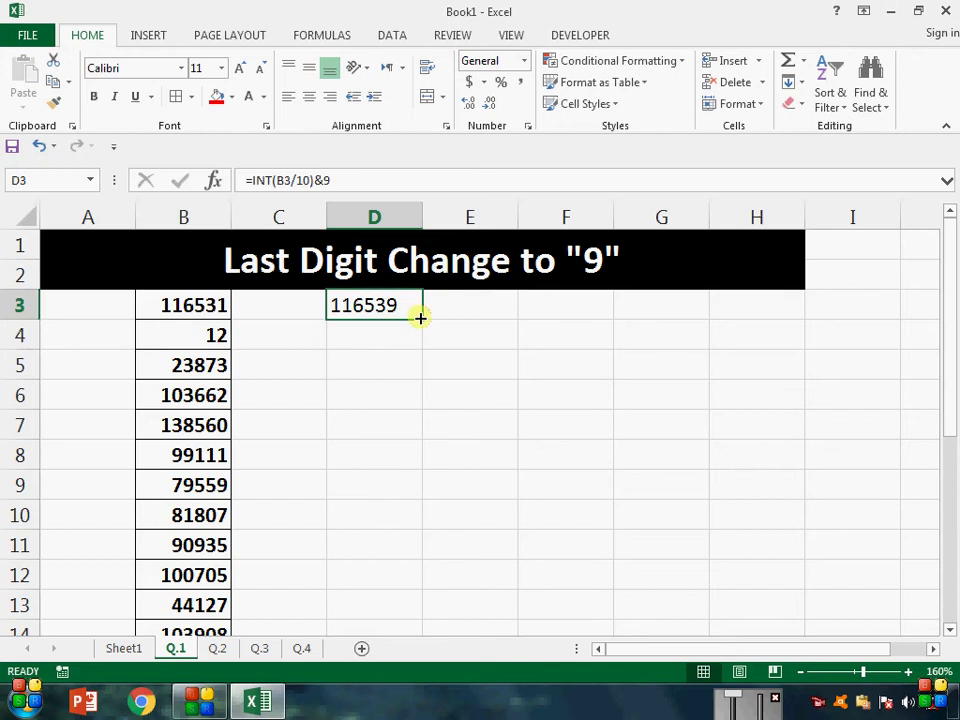
left_click_drag(420, 317, 424, 534)
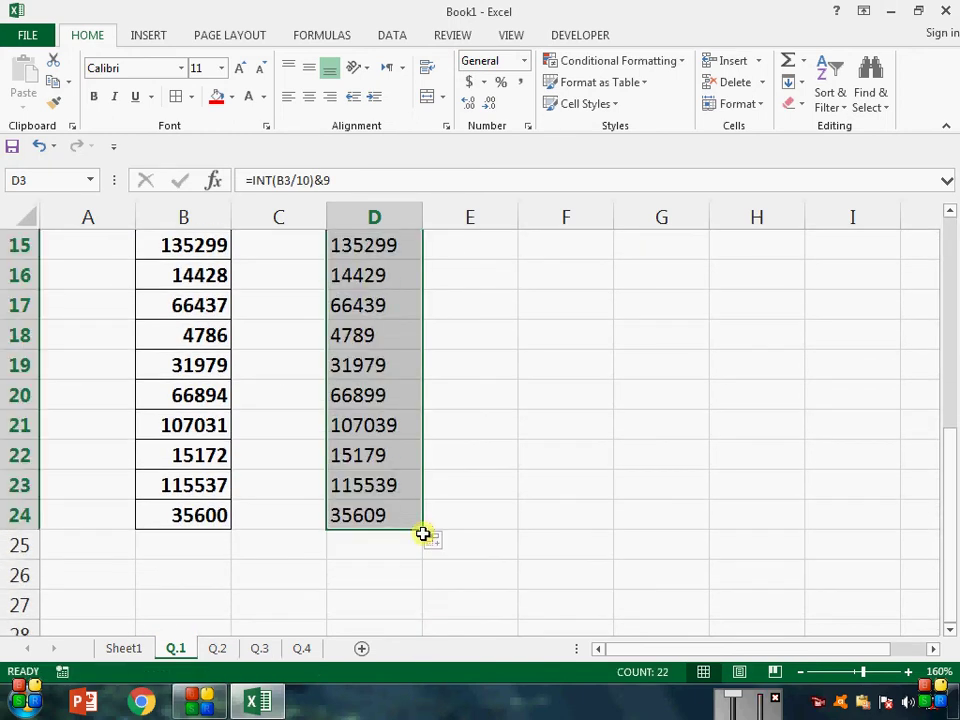
scroll(377, 465, "up", 5)
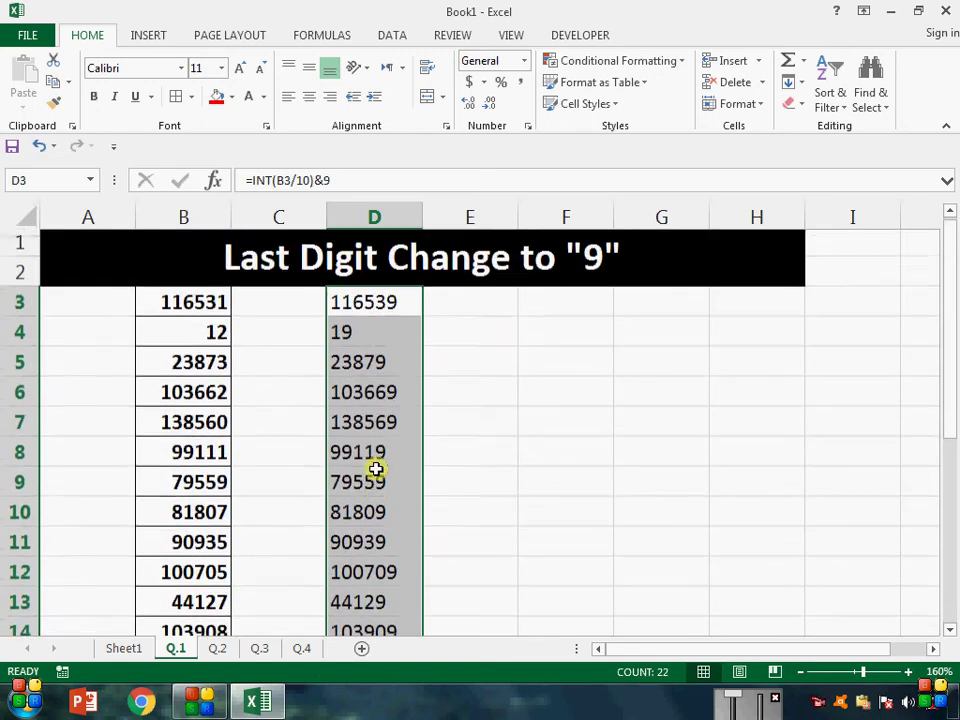
Step: Center the results in D3:D24 horizontally and vertically and make them bold
left_click(312, 96)
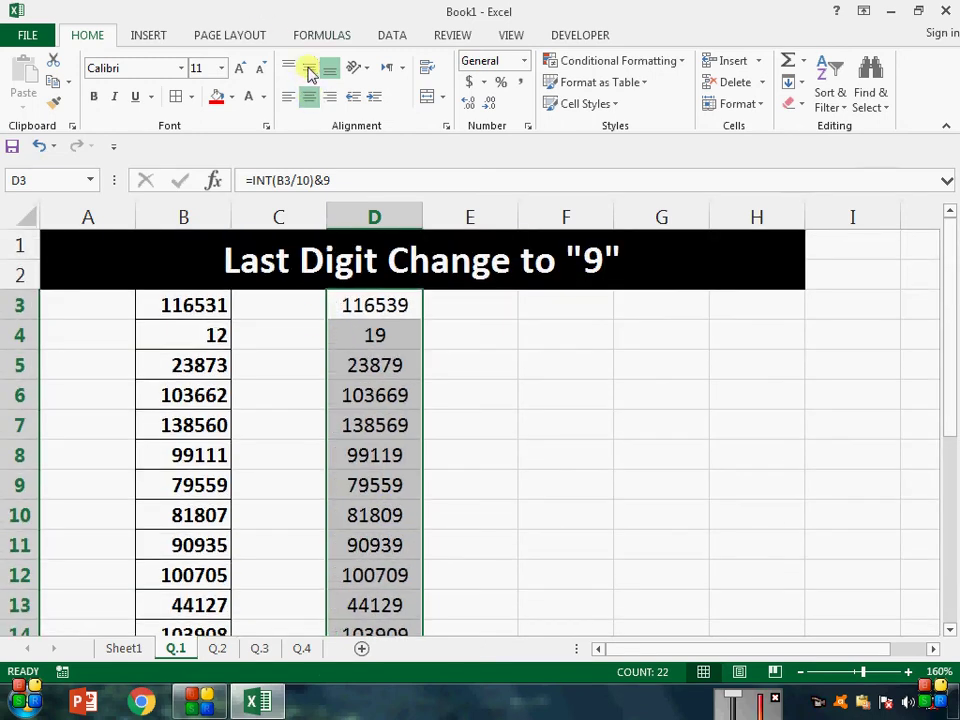
left_click(310, 72)
left_click(94, 96)
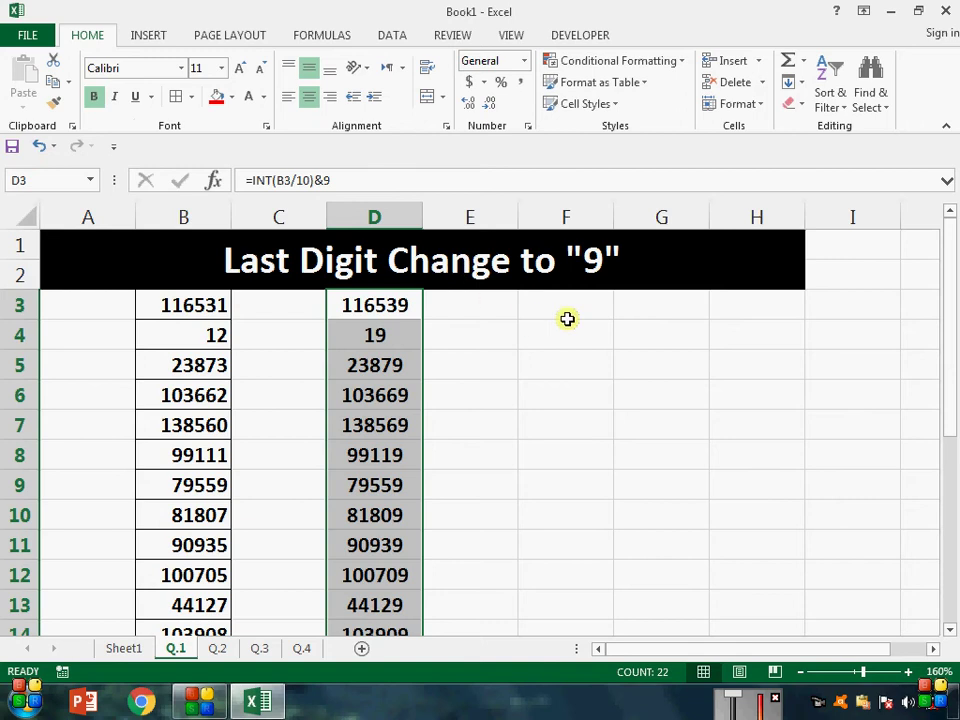
Step: Enter the formula =B3/10 in cell F3 and fill it down to F4
left_click(567, 319)
type("=")
key("Left")
key("Left")
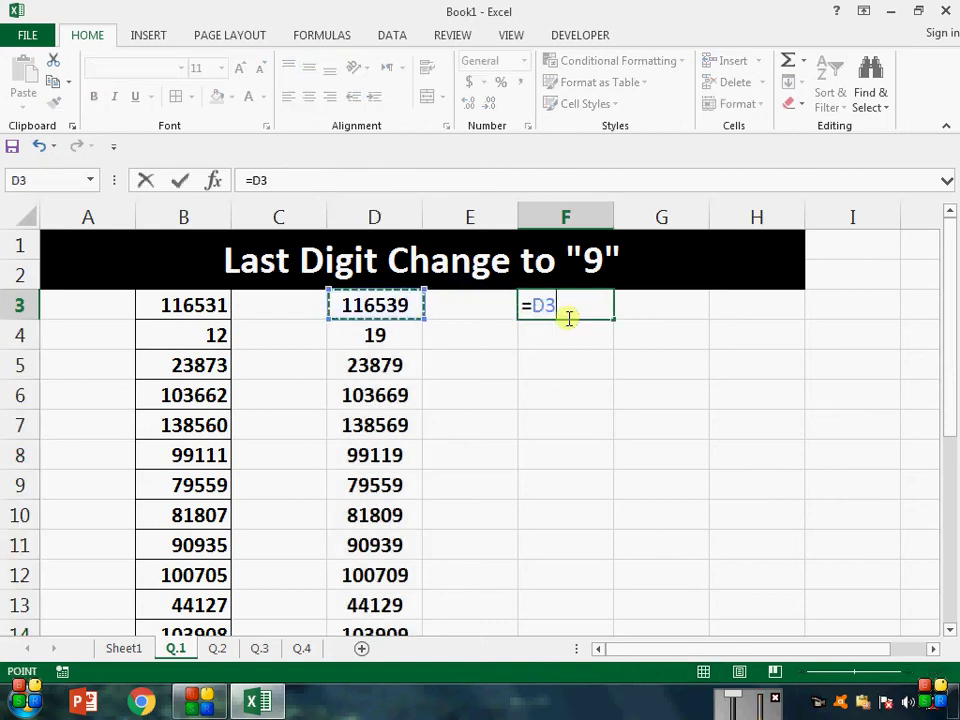
key("Left")
key("Left")
type("/1")
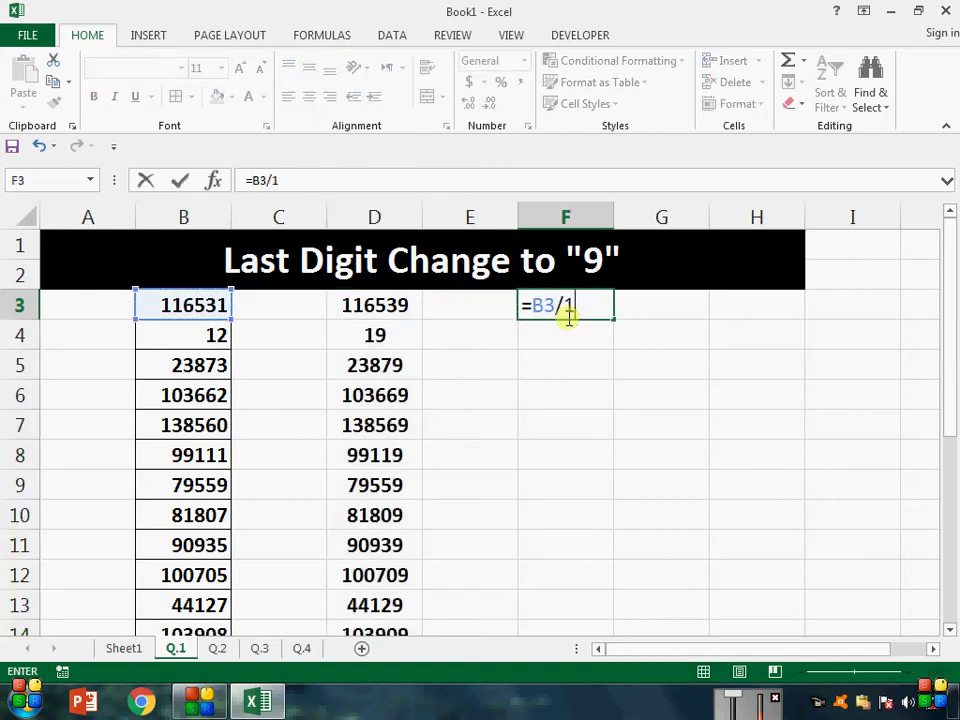
type("0")
key("Return")
left_click(586, 311)
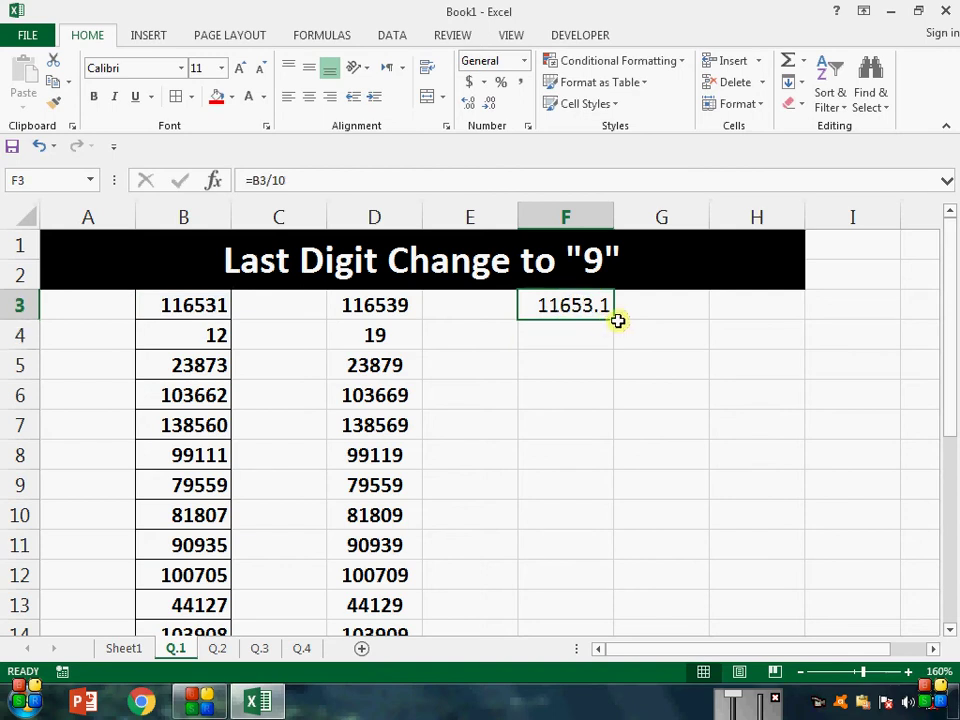
left_click_drag(616, 318, 614, 344)
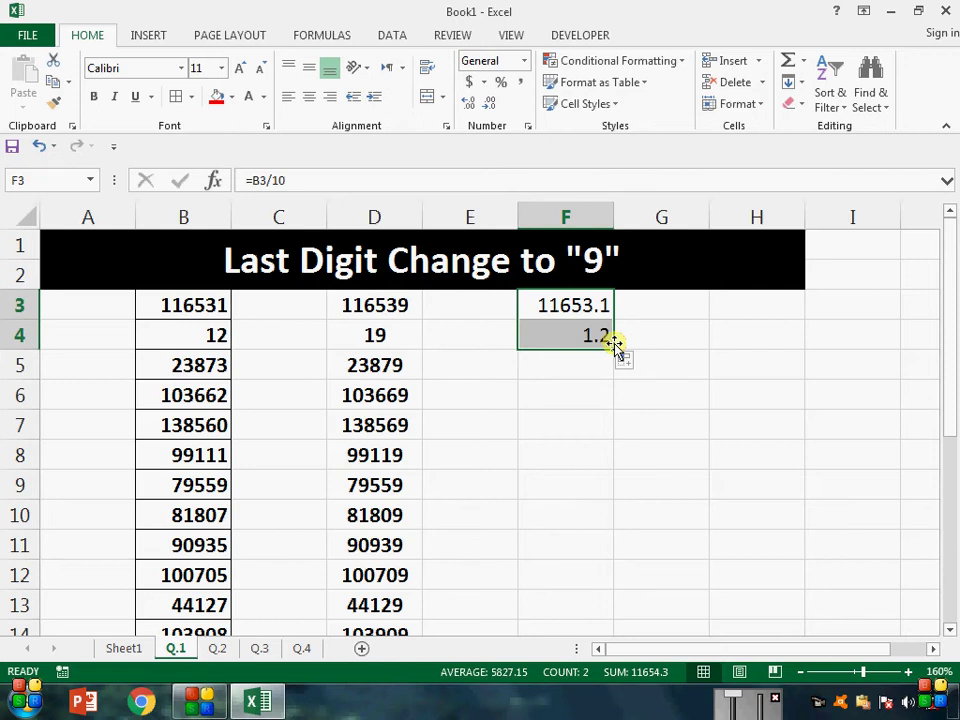
Step: Enter the formula =INT(F3) in cell G3 and fill it down to G9
key("Right")
type("=I")
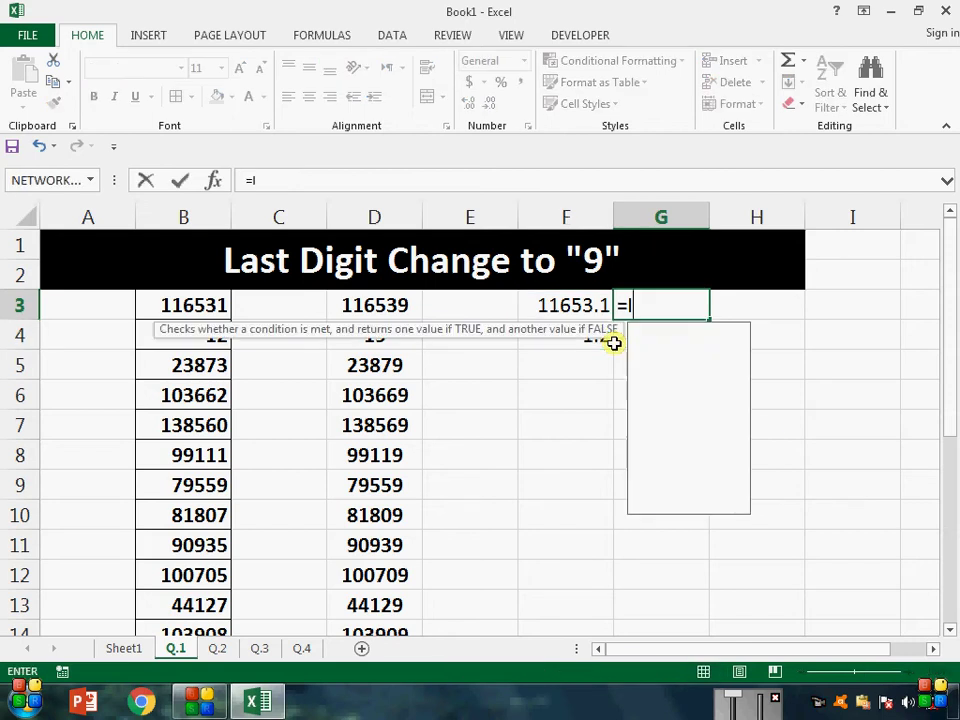
type("NT(")
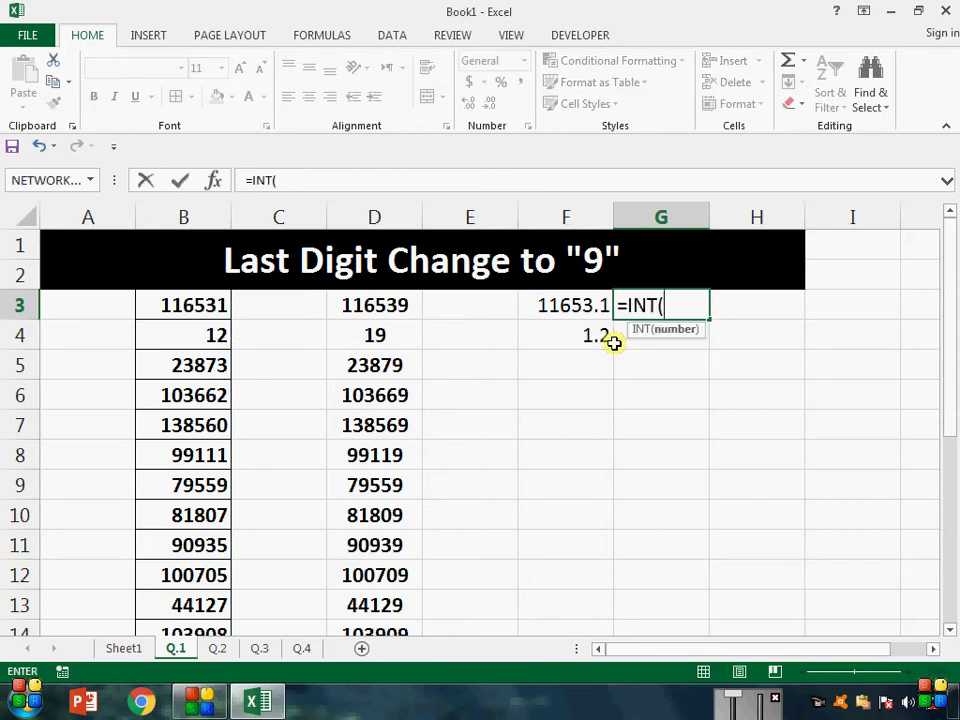
key("Left")
key("Return")
key("Up")
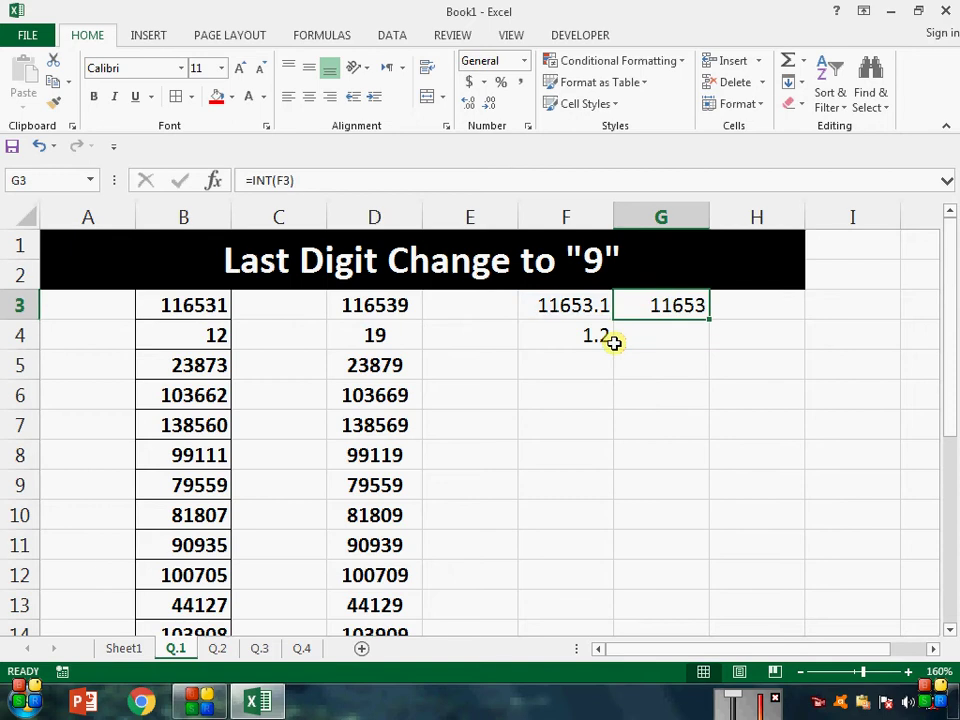
left_click_drag(709, 321, 707, 504)
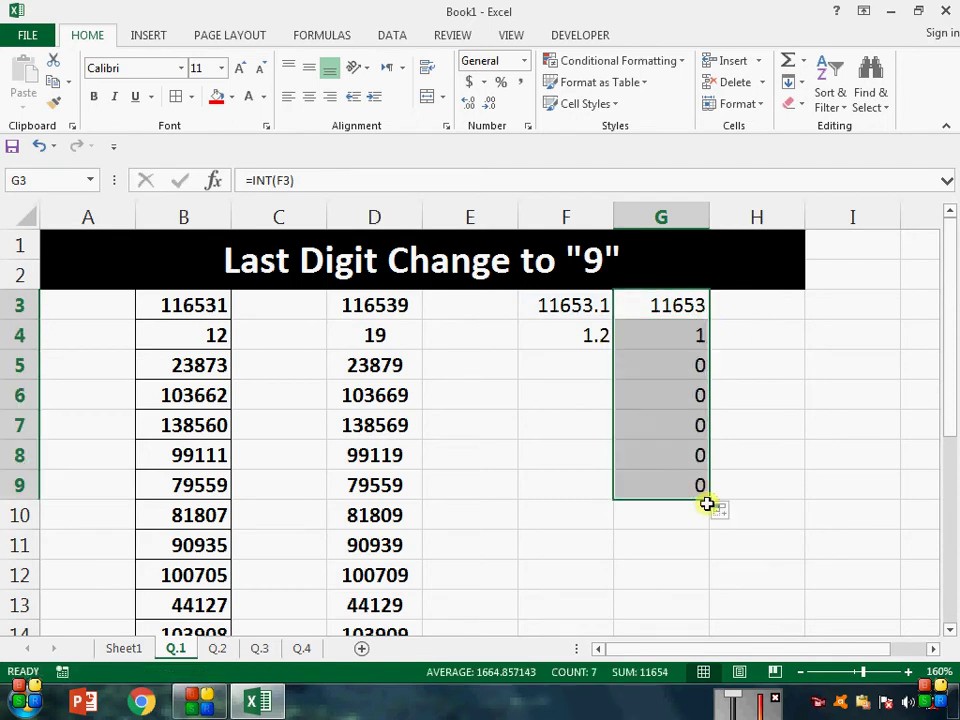
Step: Clear the helper calculations from columns F and G, starting at row 3
key("Right")
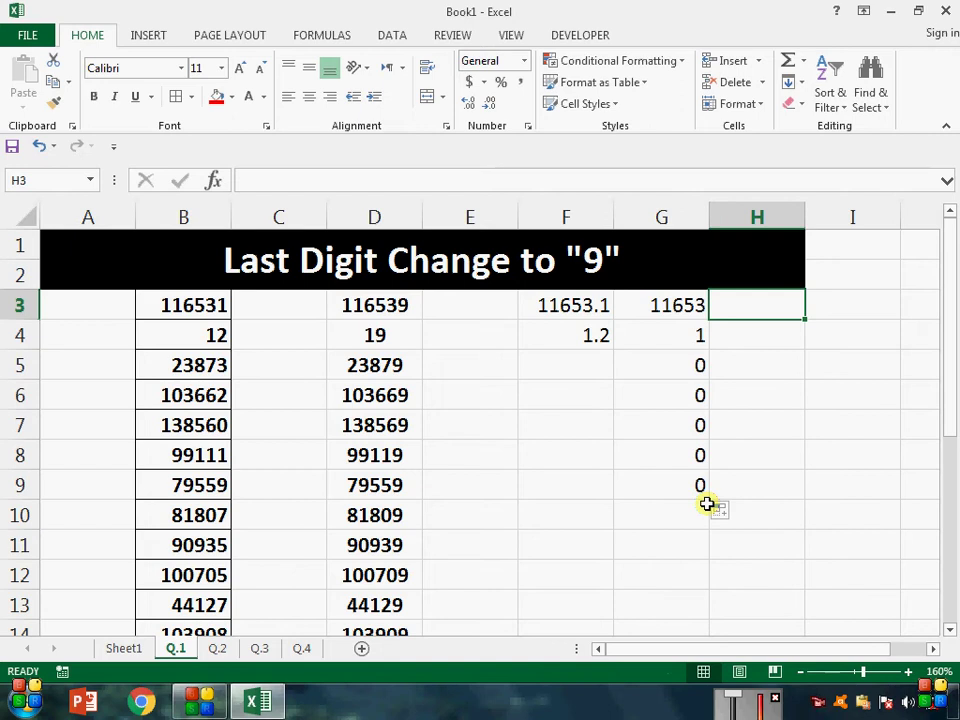
key("Left")
key("Left")
key("Left")
key("Left")
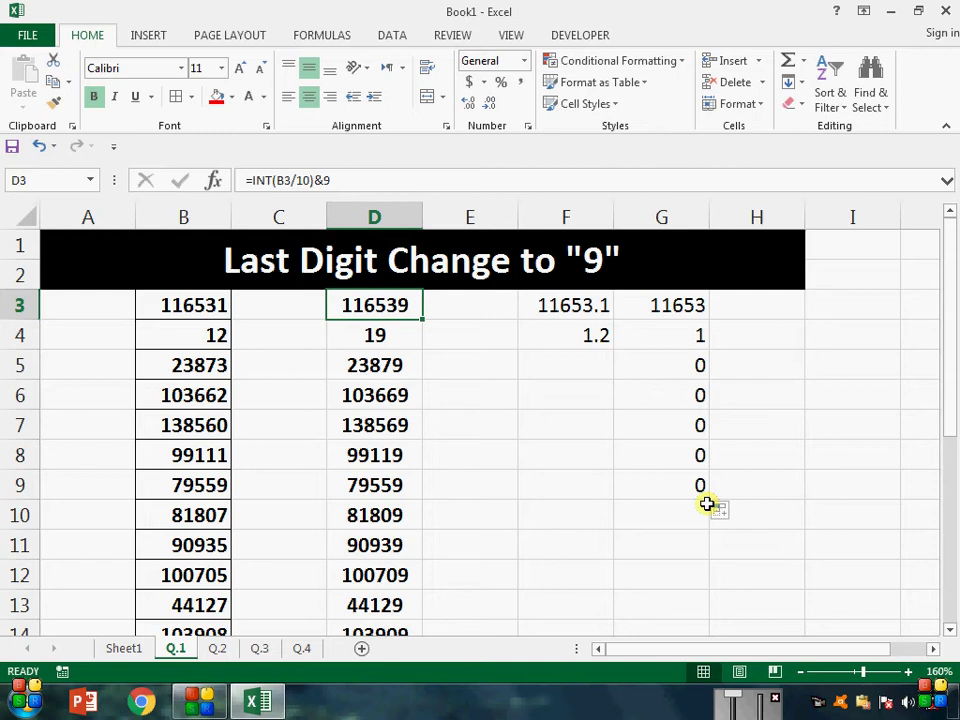
left_click_drag(579, 302, 733, 568)
key("Delete")
key("Left")
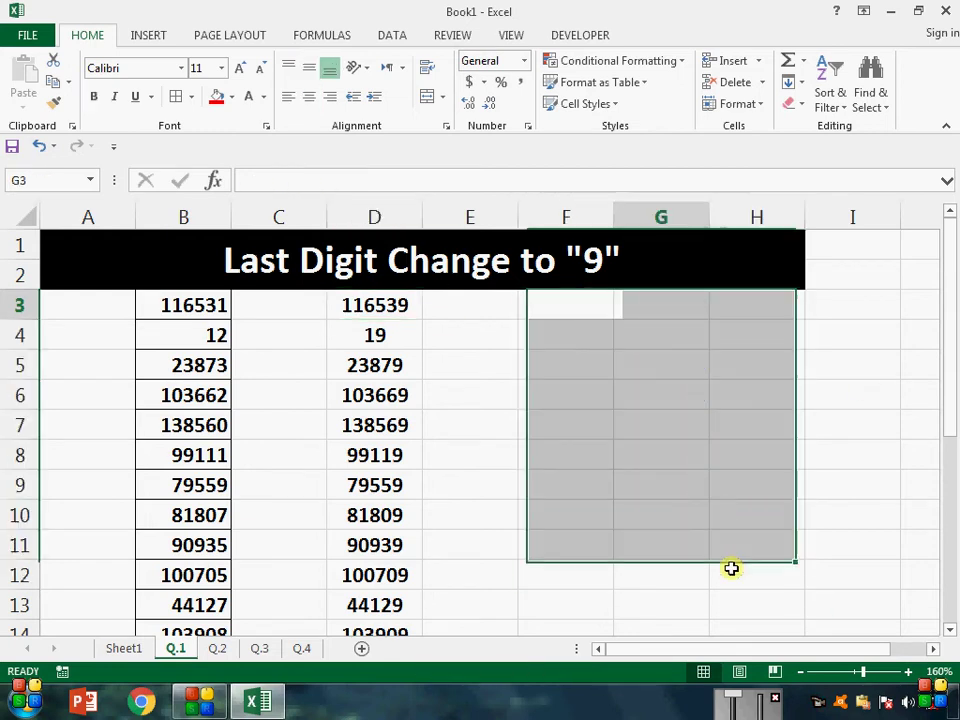
Step: Enter the formula =REPLACE(B3,LEN(B3),1,"9") in cell F3 to replace the last digit of B3 with 9
key("Right")
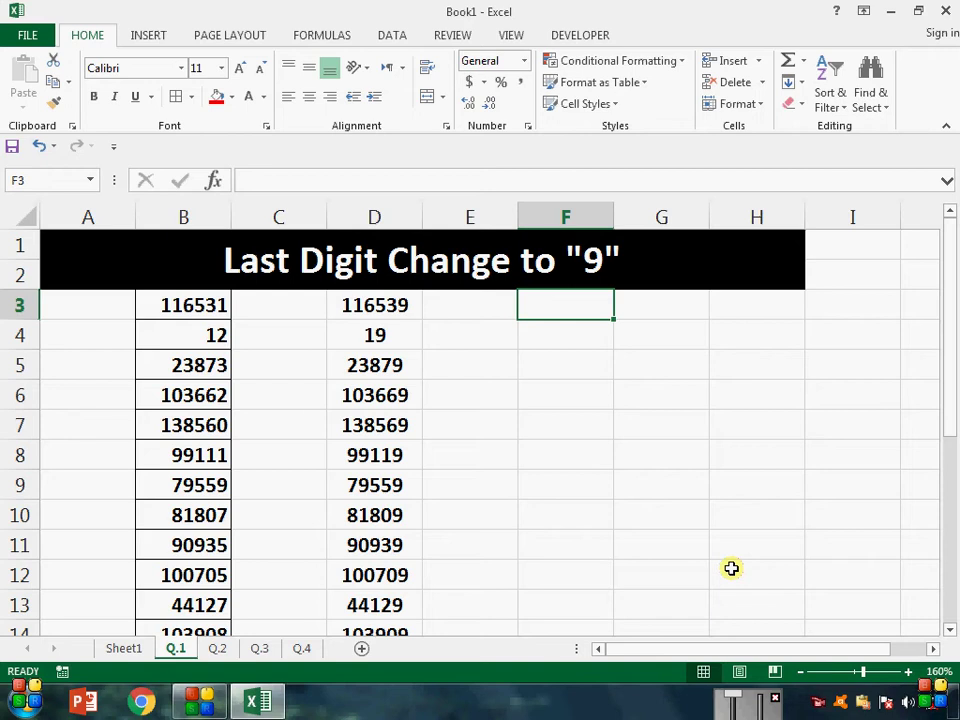
type("=RE")
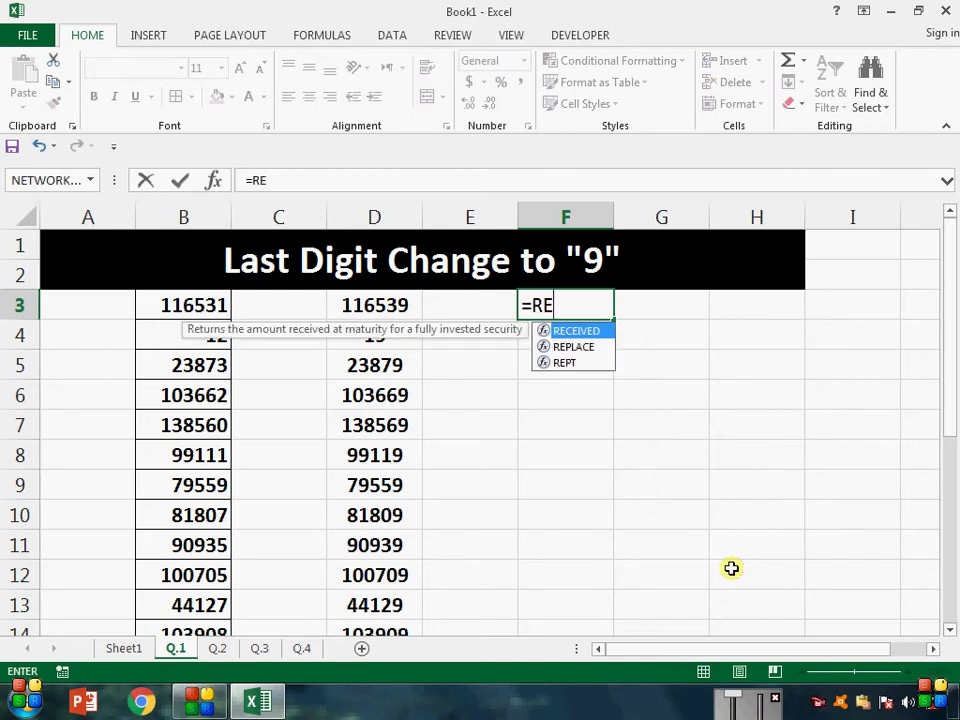
type("PL")
key("Tab")
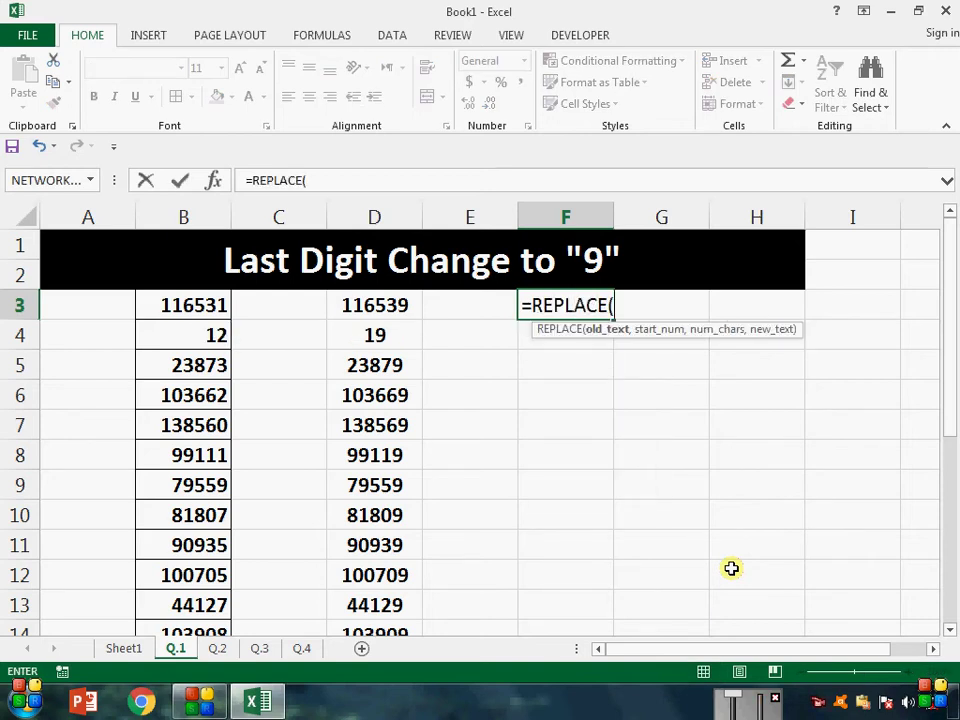
key("Left")
key("Left")
key("Left")
key("Left")
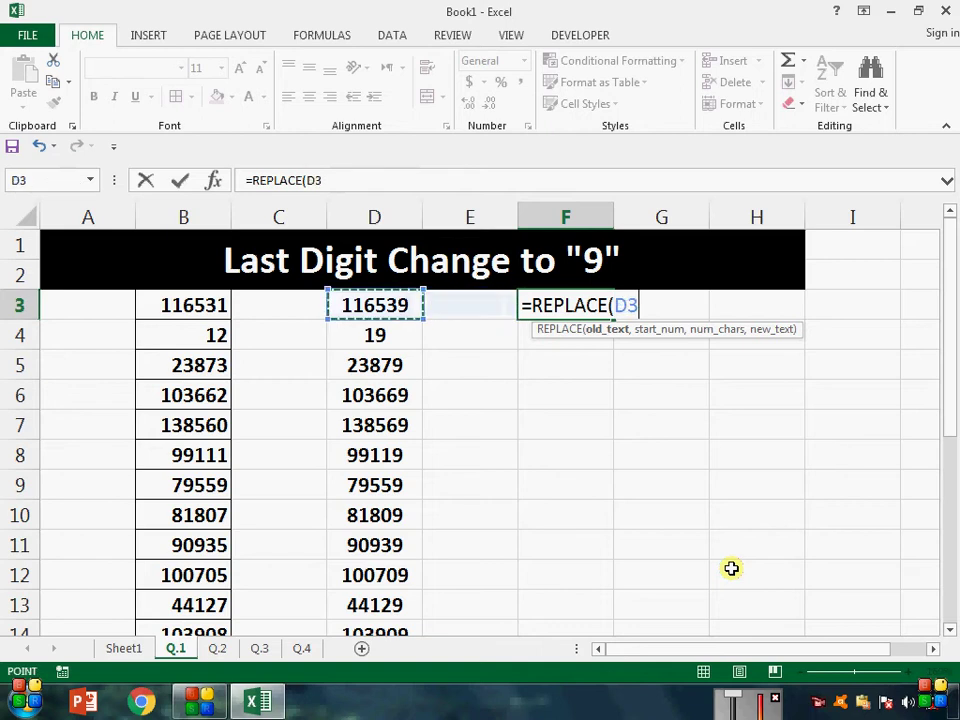
type(",")
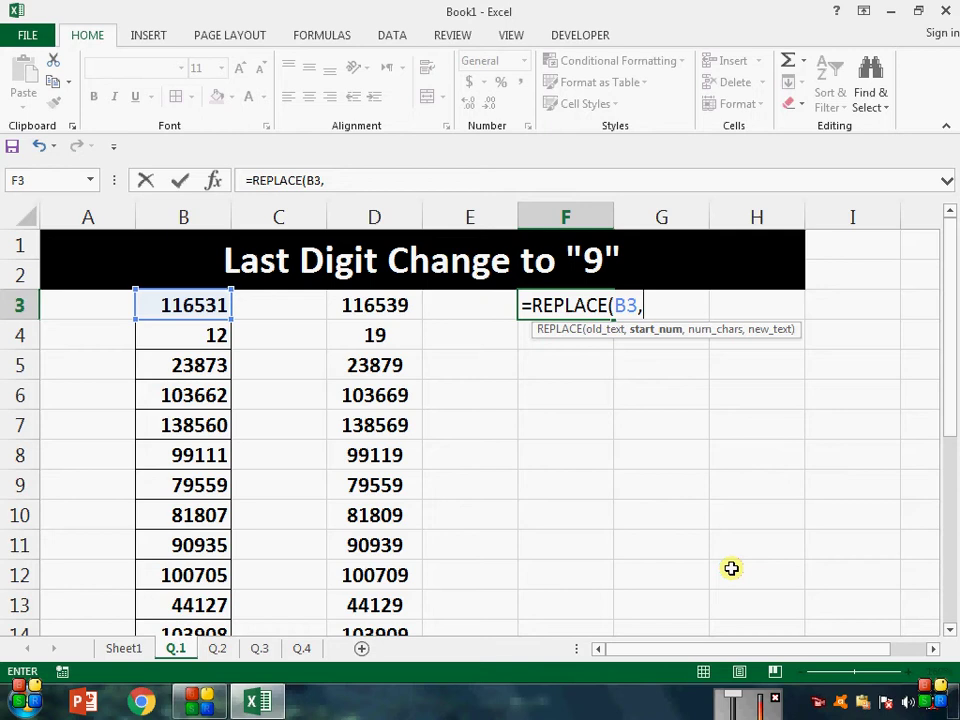
type("1")
key("BackSpace")
type("L")
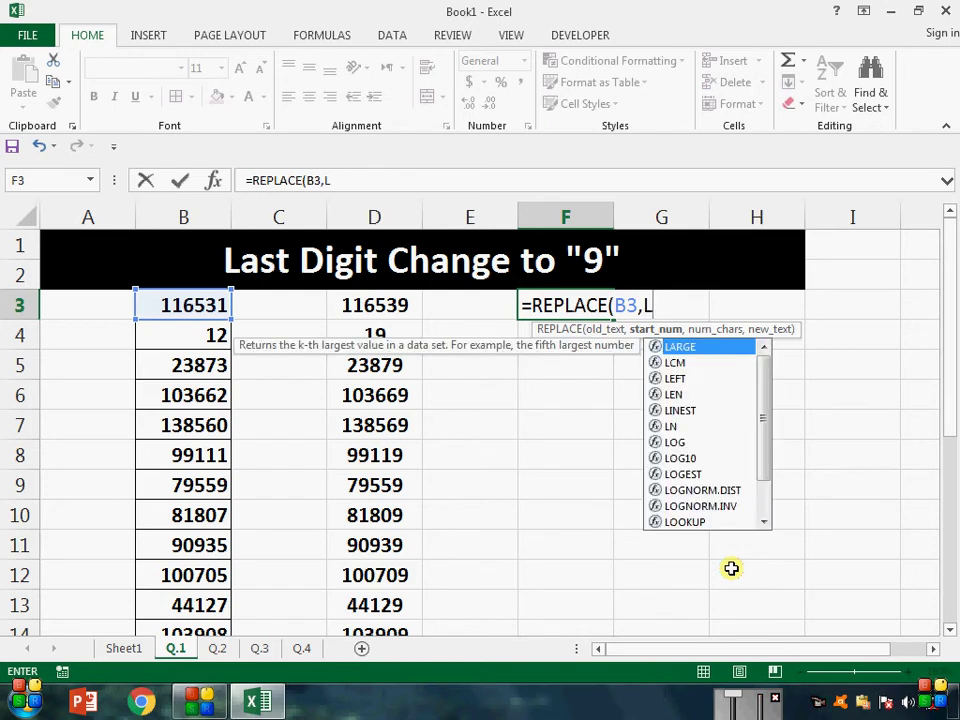
type("EN(")
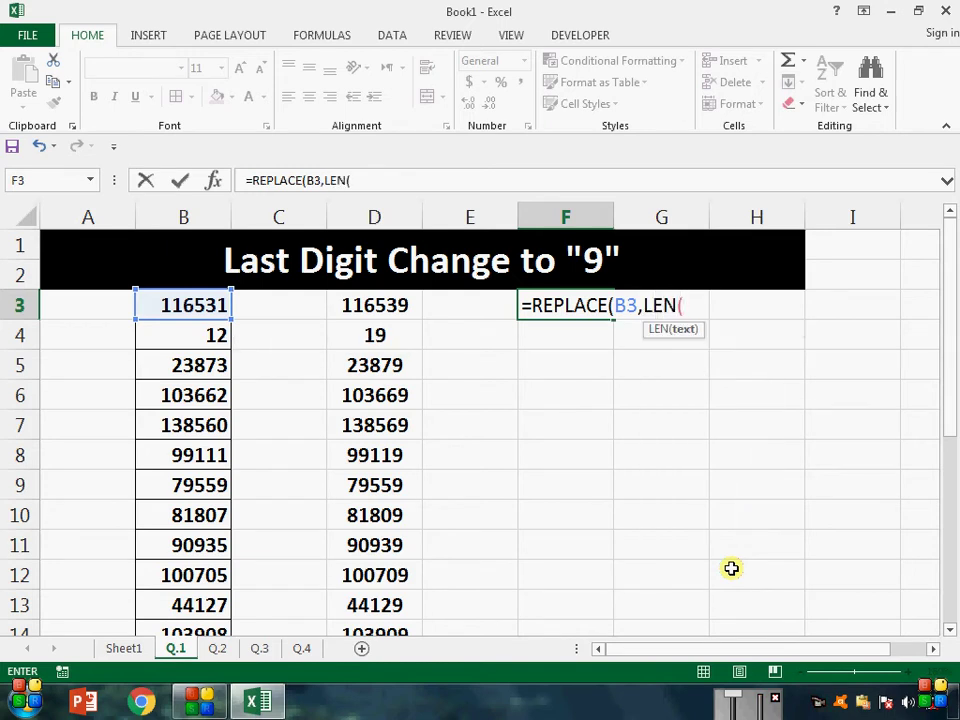
left_click(201, 304)
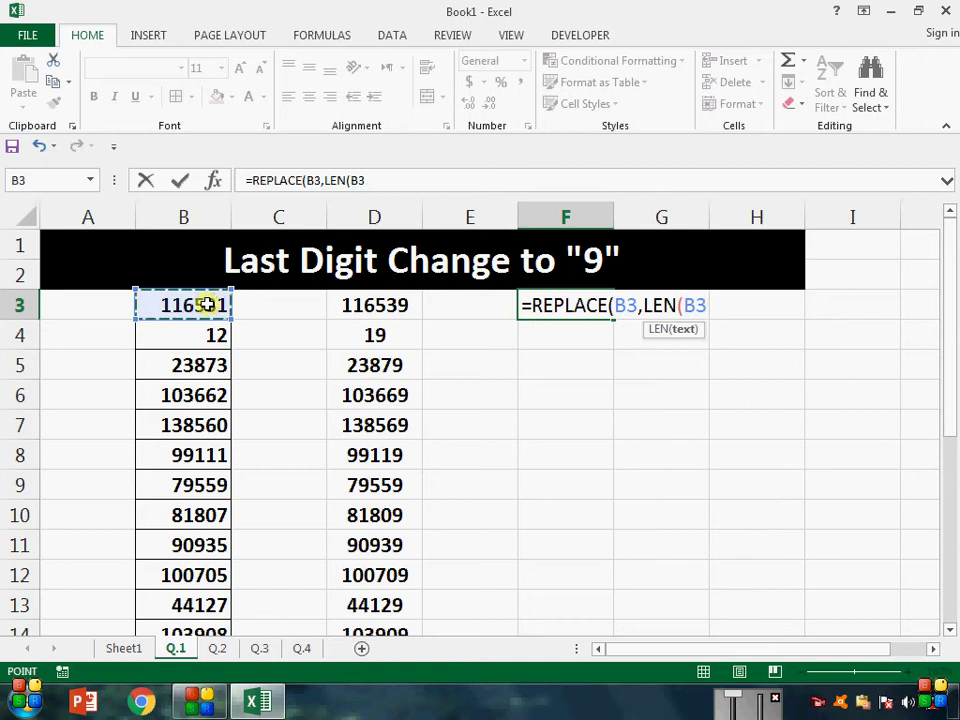
type(")")
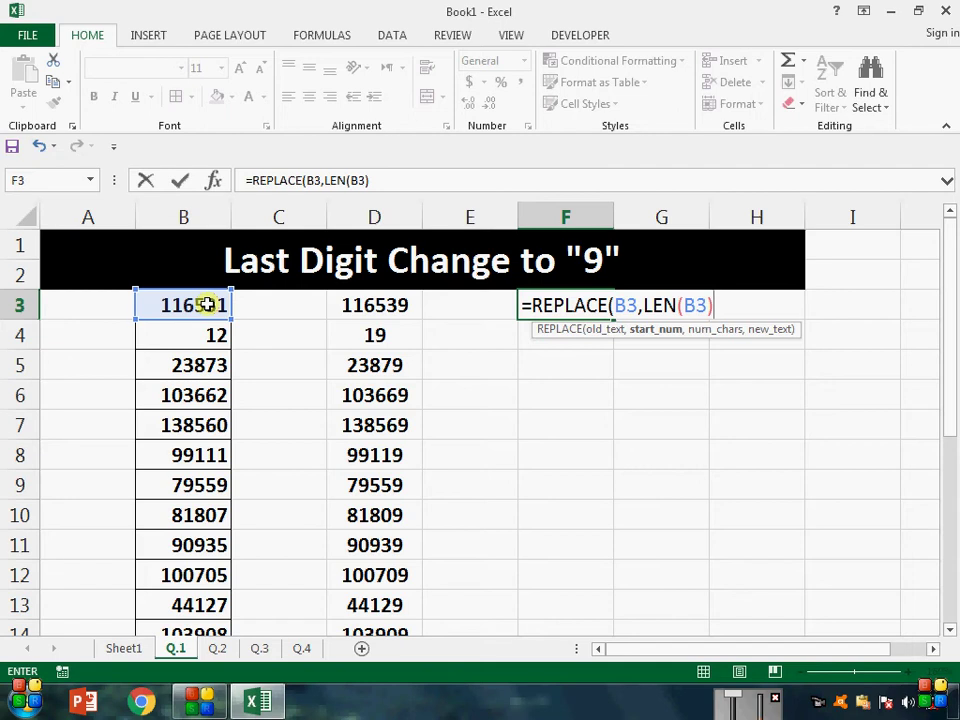
type(",")
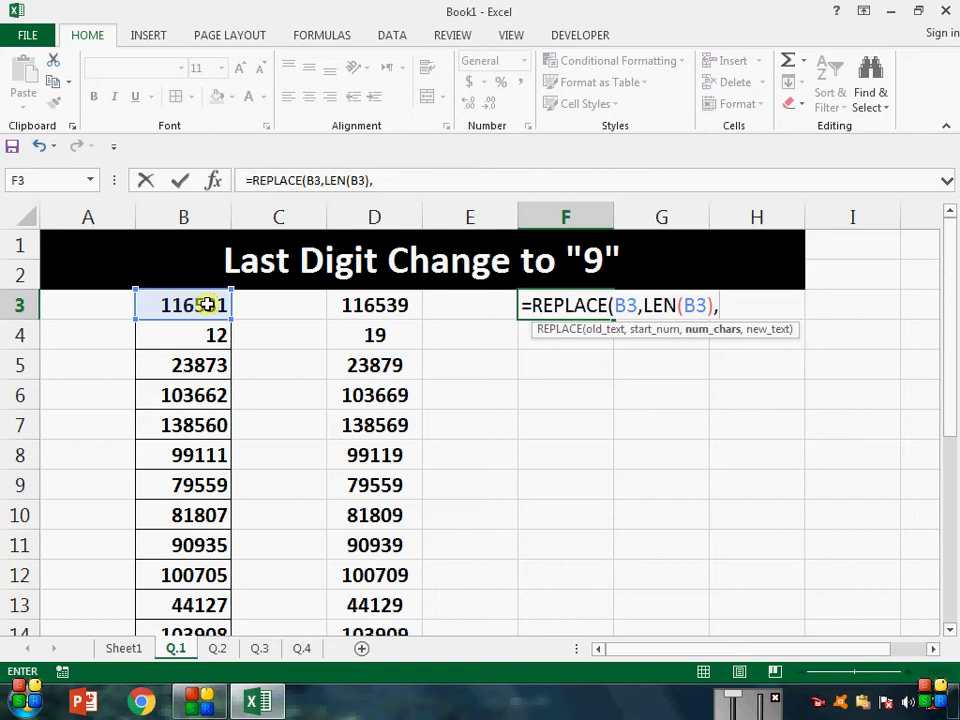
type("1,\"0")
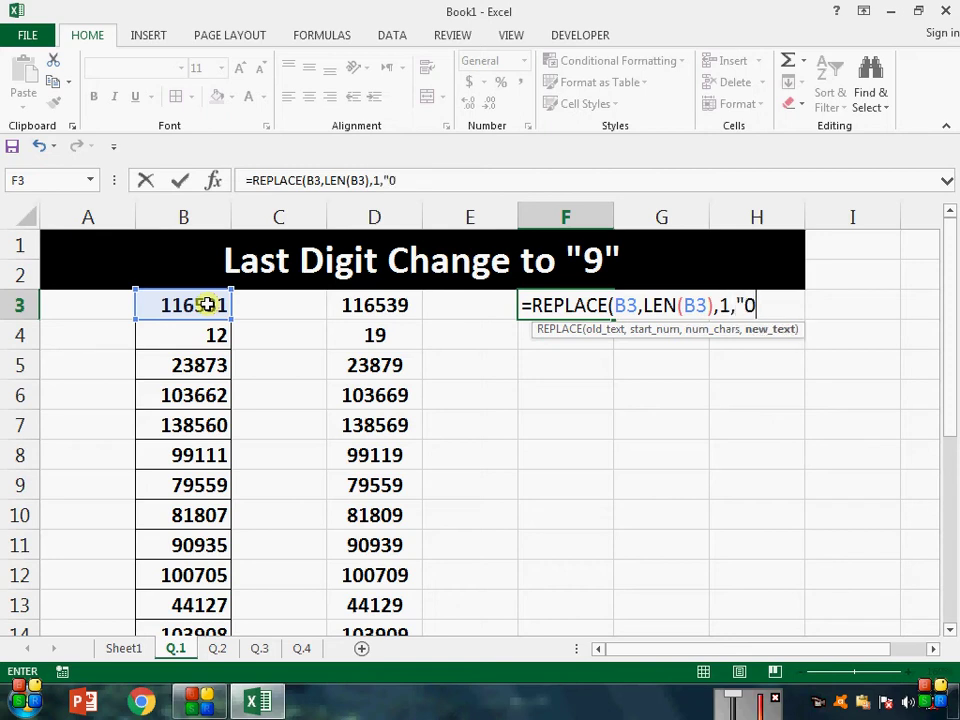
key("BackSpace")
type("9\"")
key("Return")
key("Return")
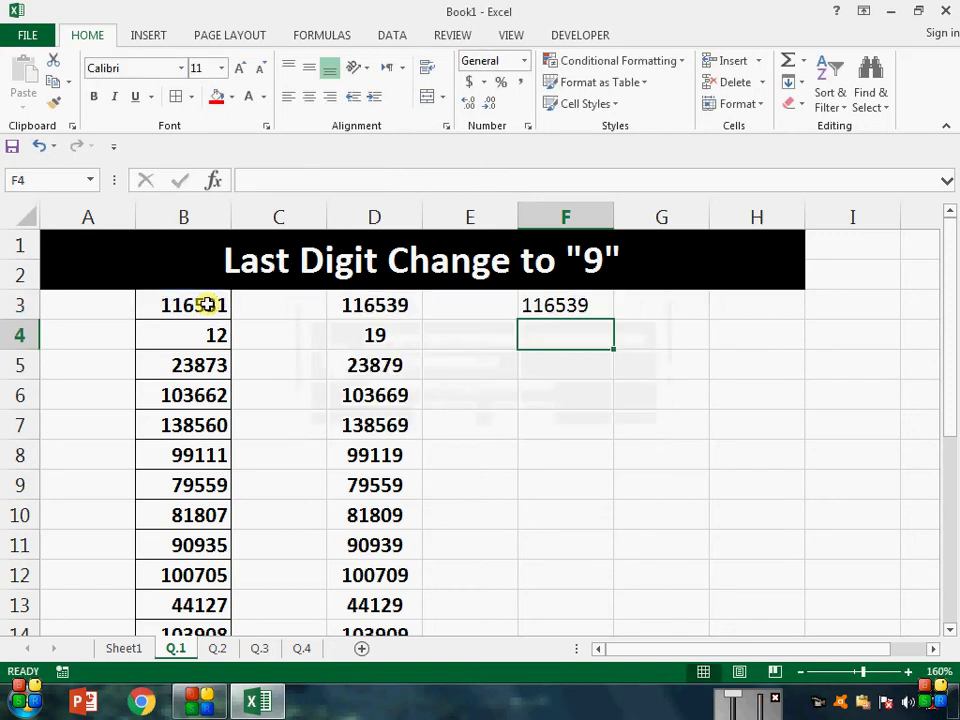
Step: Fill the REPLACE formula from F3 down through cell F24
left_click(585, 305)
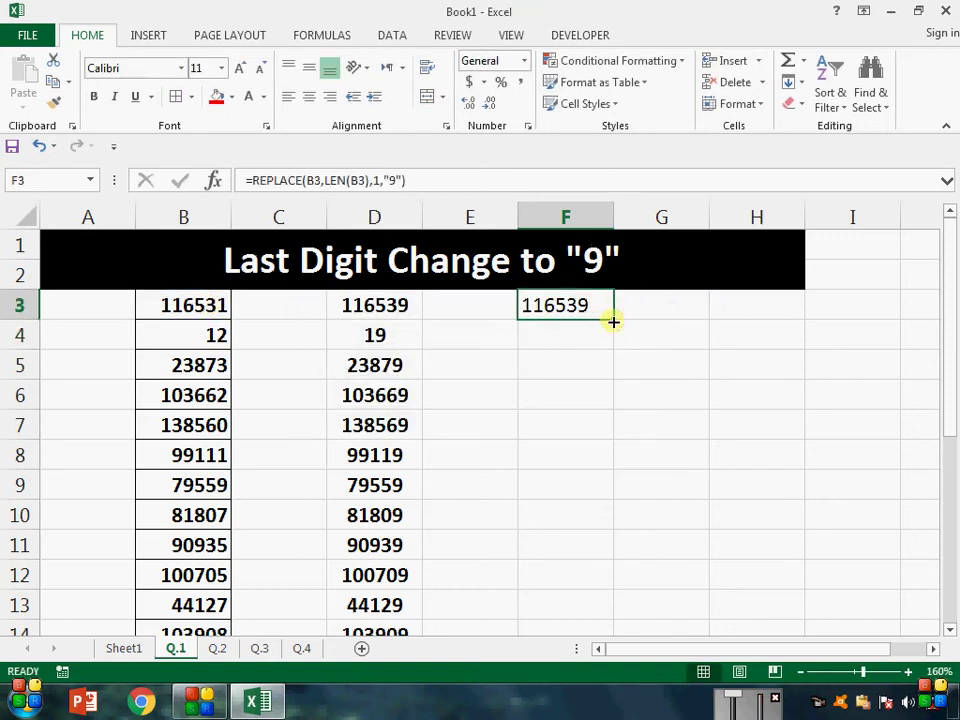
left_click_drag(613, 322, 660, 594)
scroll(660, 594, "up", 4)
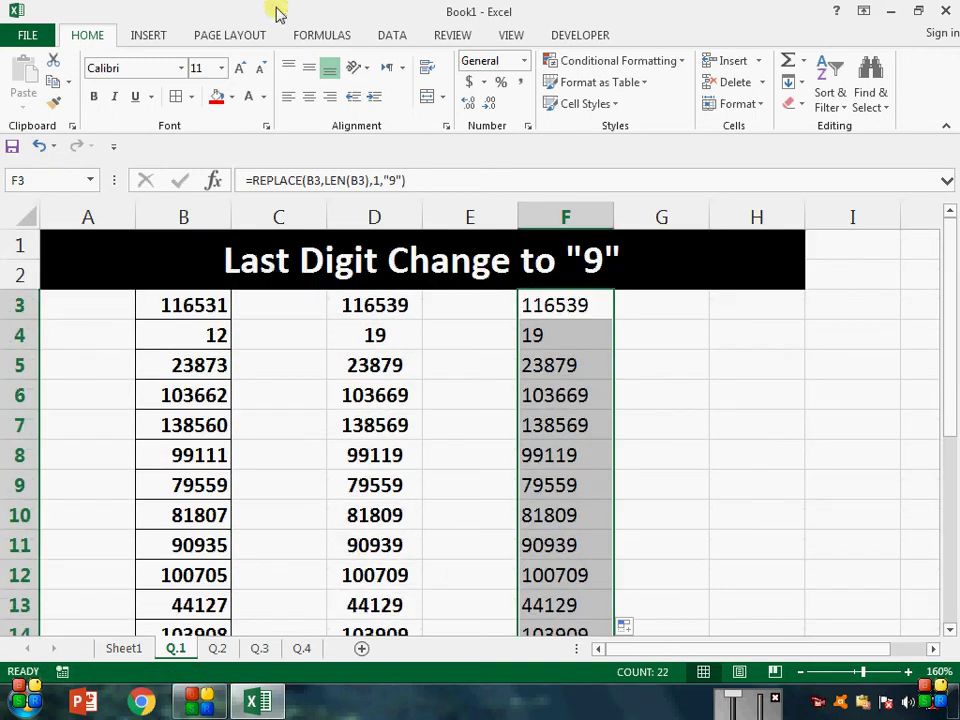
Step: Center the results in F3:F24 horizontally and vertically, make them bold and add cell borders
left_click(309, 96)
left_click(309, 67)
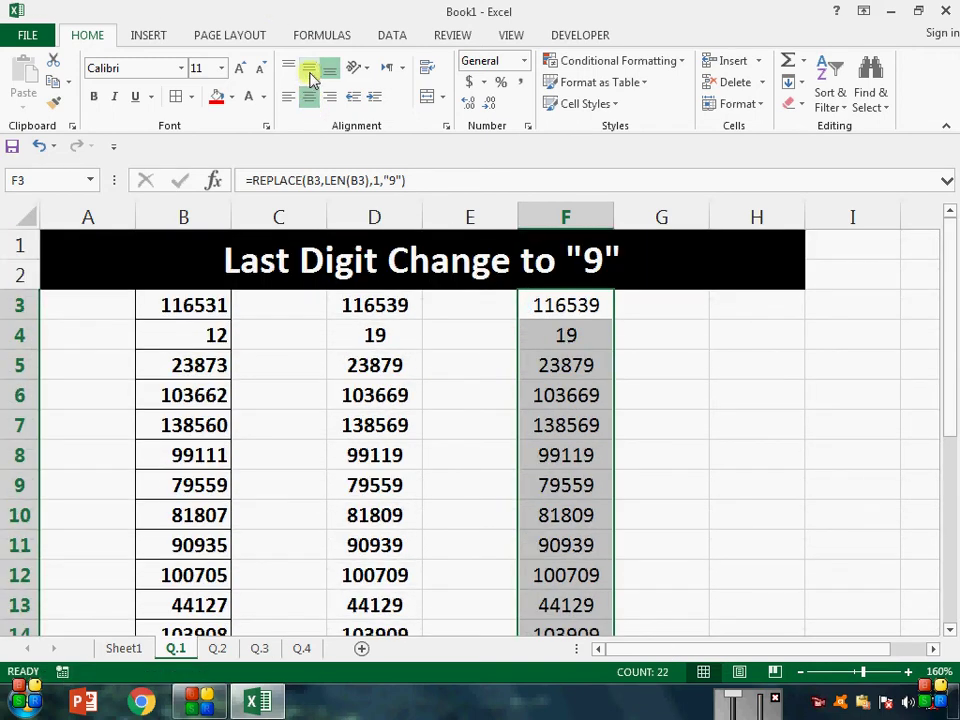
left_click(95, 97)
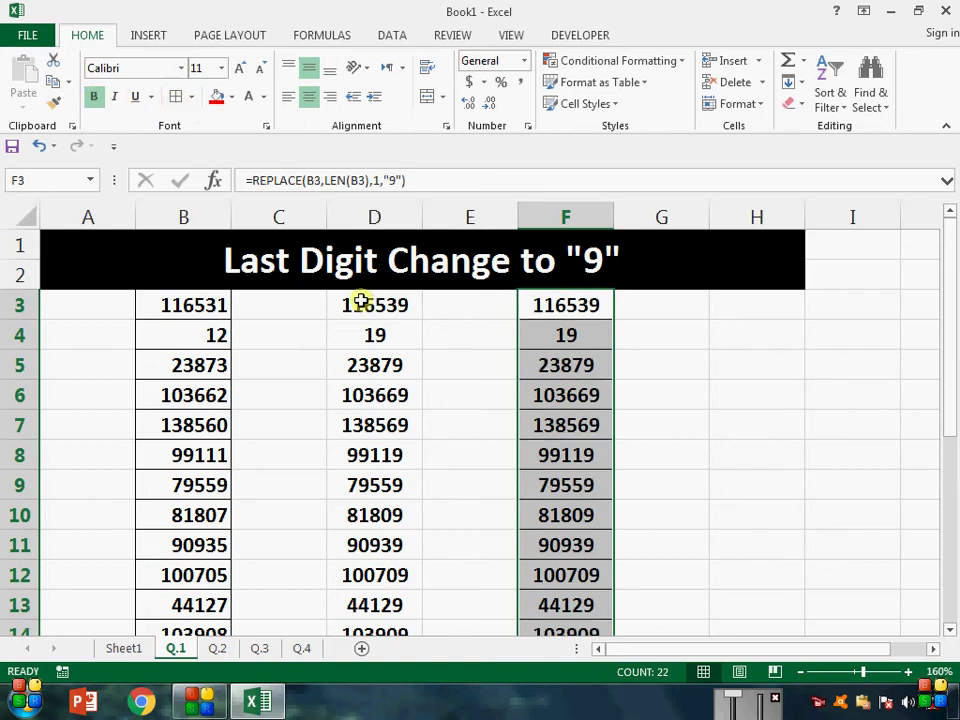
Step: Compare the INT formula in column D with the REPLACE formula in column F
left_click(405, 328)
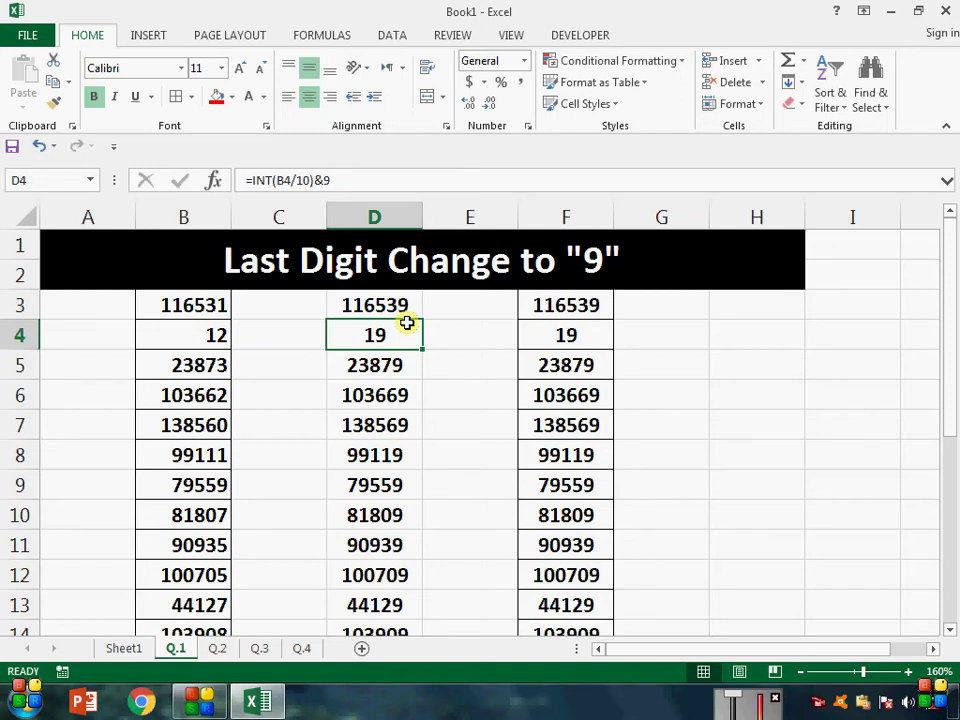
key("Right")
key("Right")
key("Up")
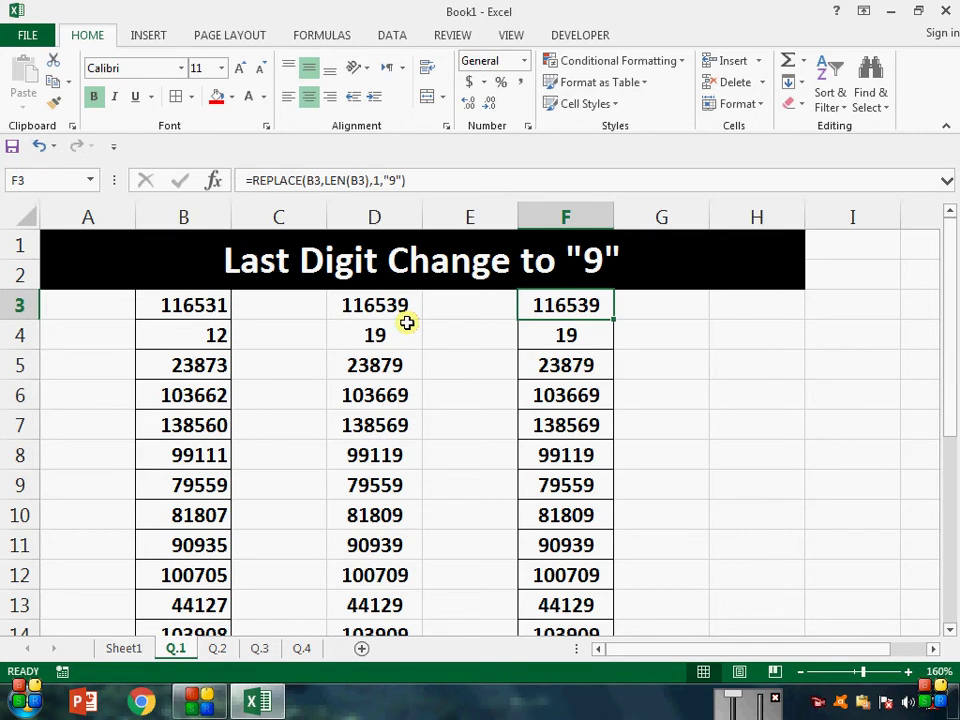
key("Left")
key("Left")
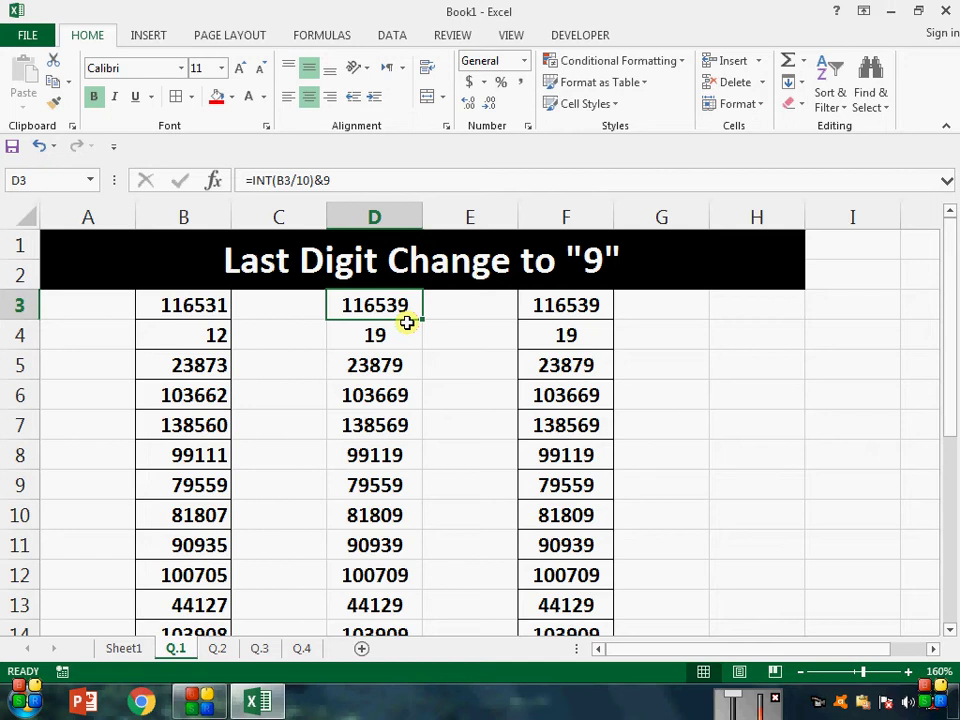
Step: On the Q.2 sheet, change the header in F3 to PAYMENT and fit column F's width to its contents
left_click(216, 648)
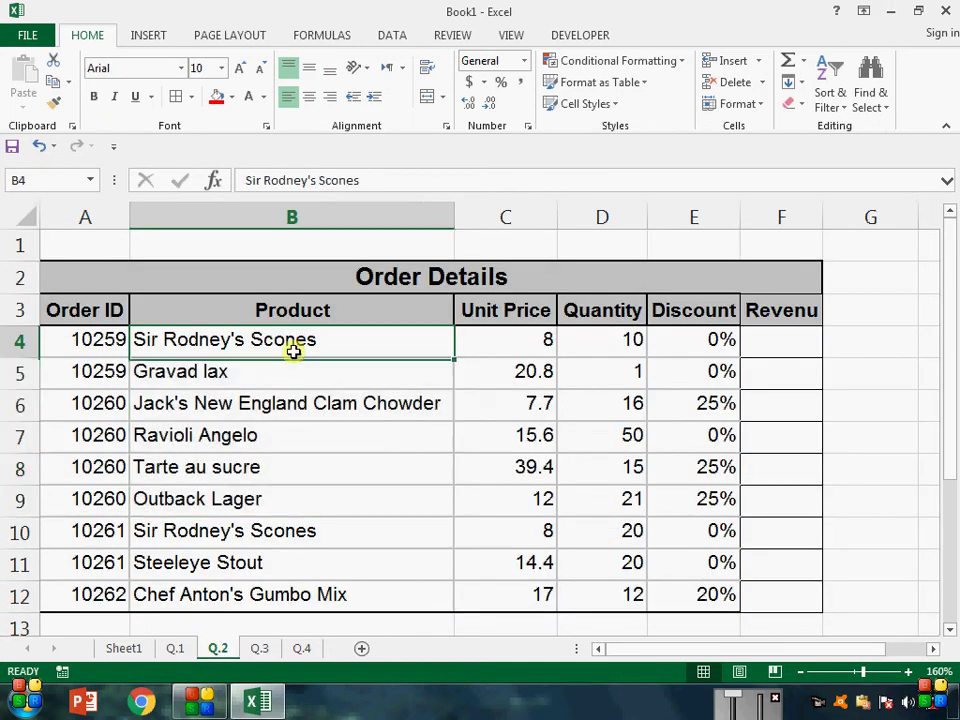
left_click(292, 346)
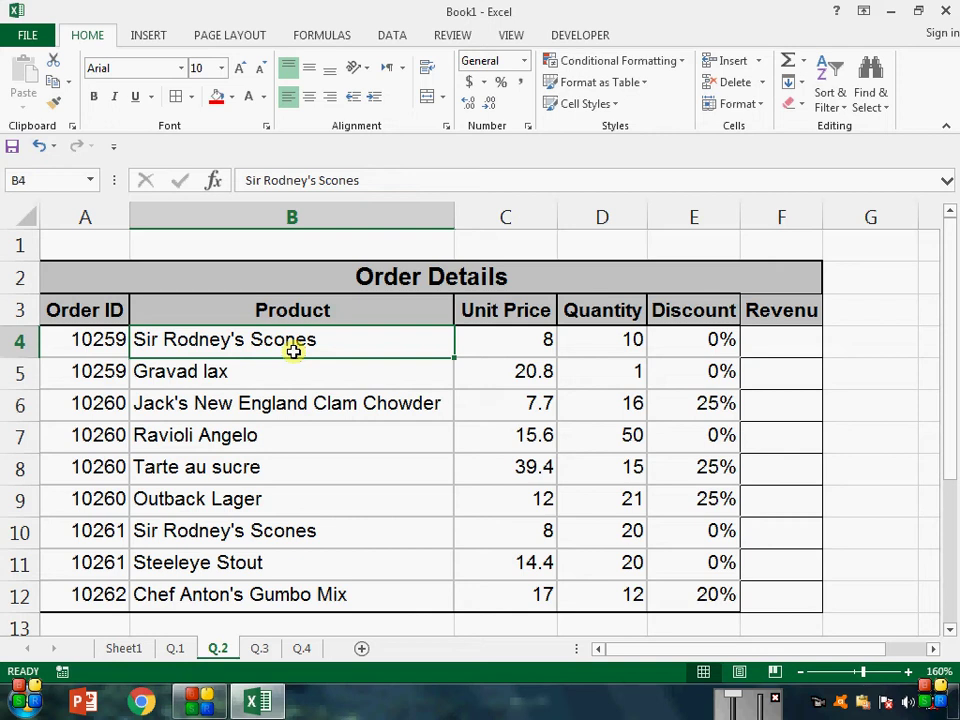
left_click(791, 309)
type("P")
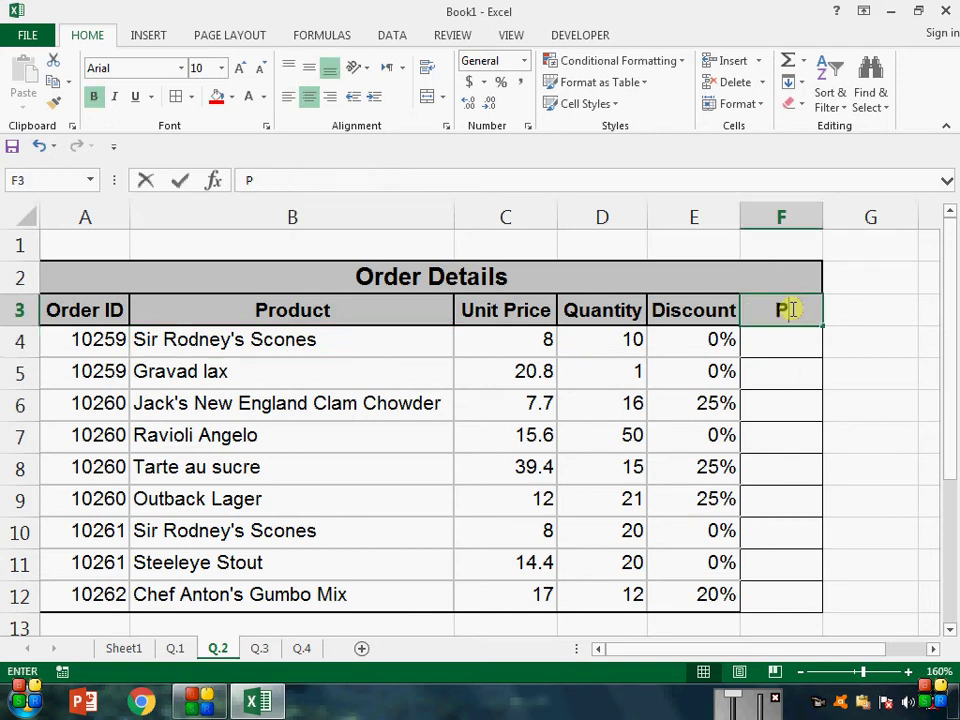
type("AYM")
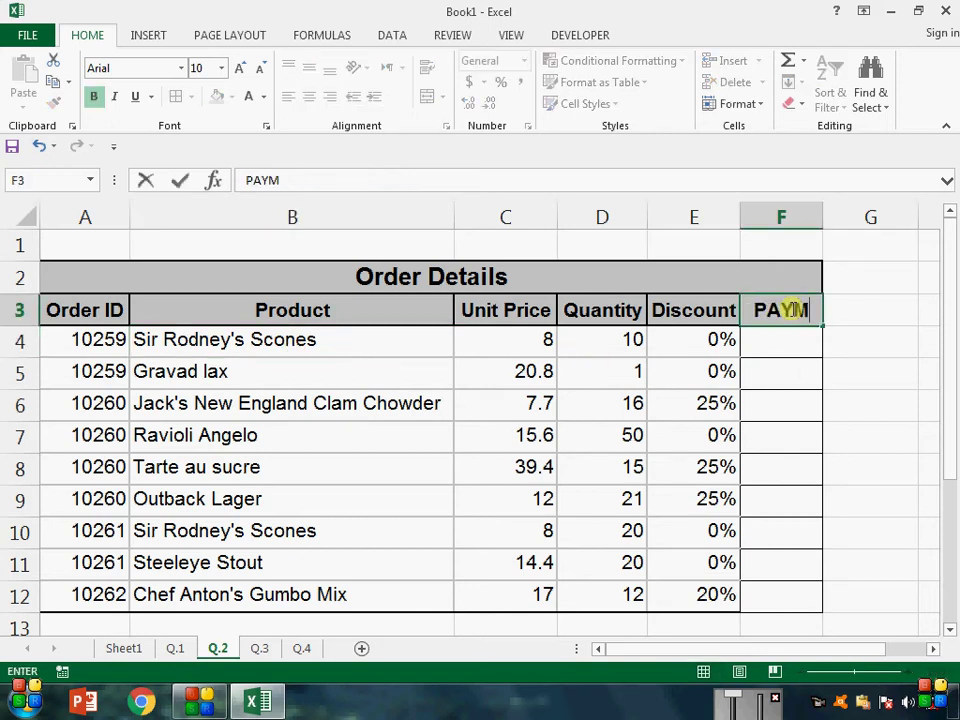
type("ENT")
key("ctrl+Return")
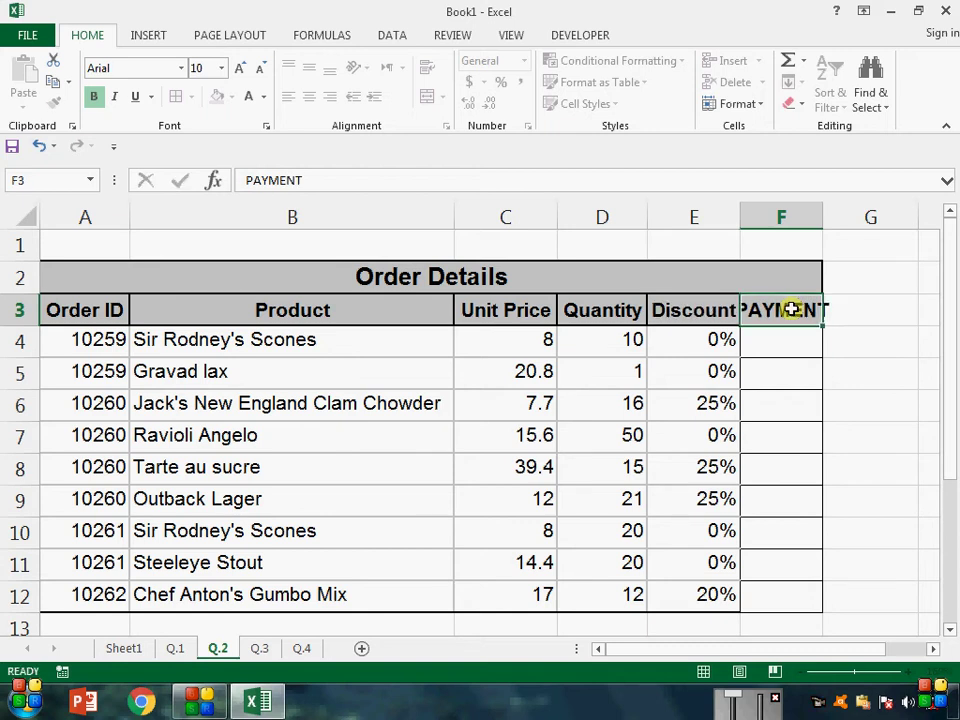
key("Return")
double_click(821, 216)
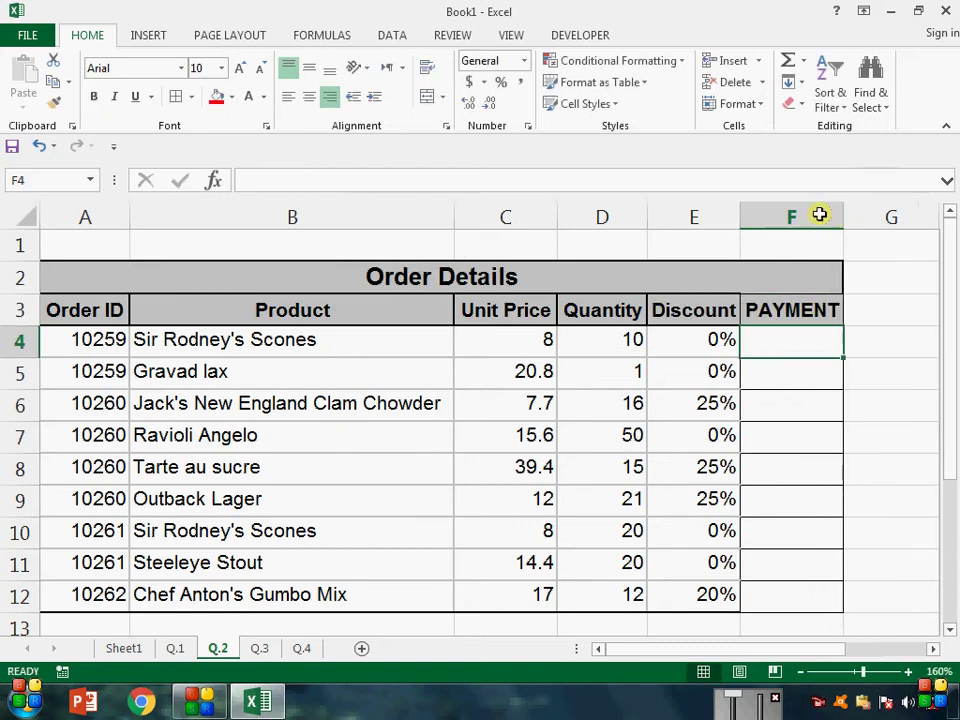
Step: Middle-align the PAYMENT column cells F3:F12 vertically, leaving cell F4 selected
left_click(819, 215)
left_click_drag(812, 315, 812, 614)
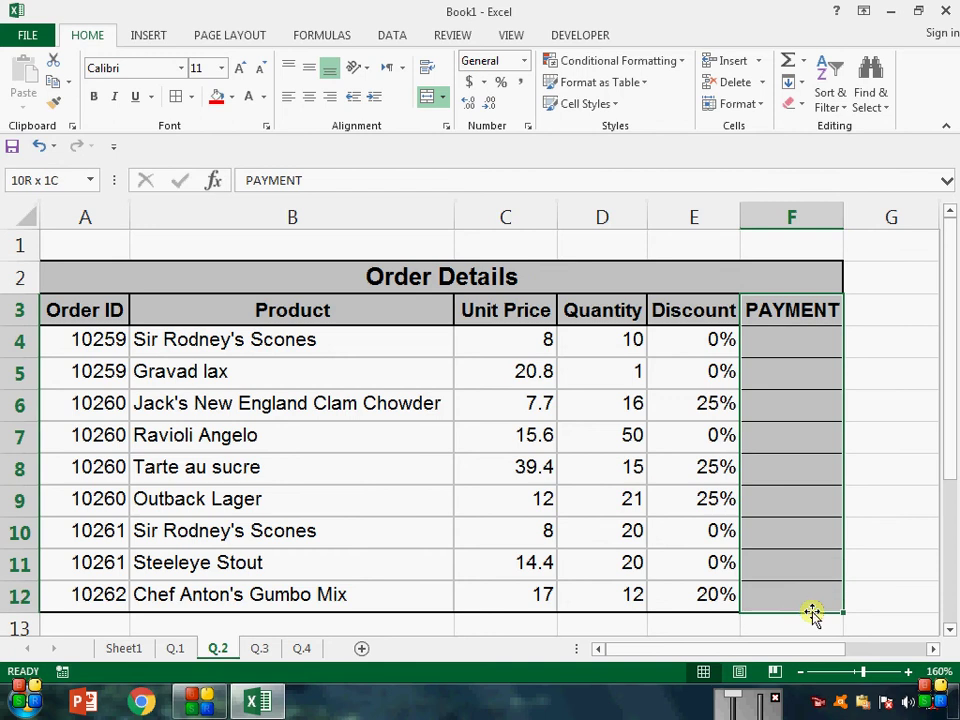
left_click(309, 68)
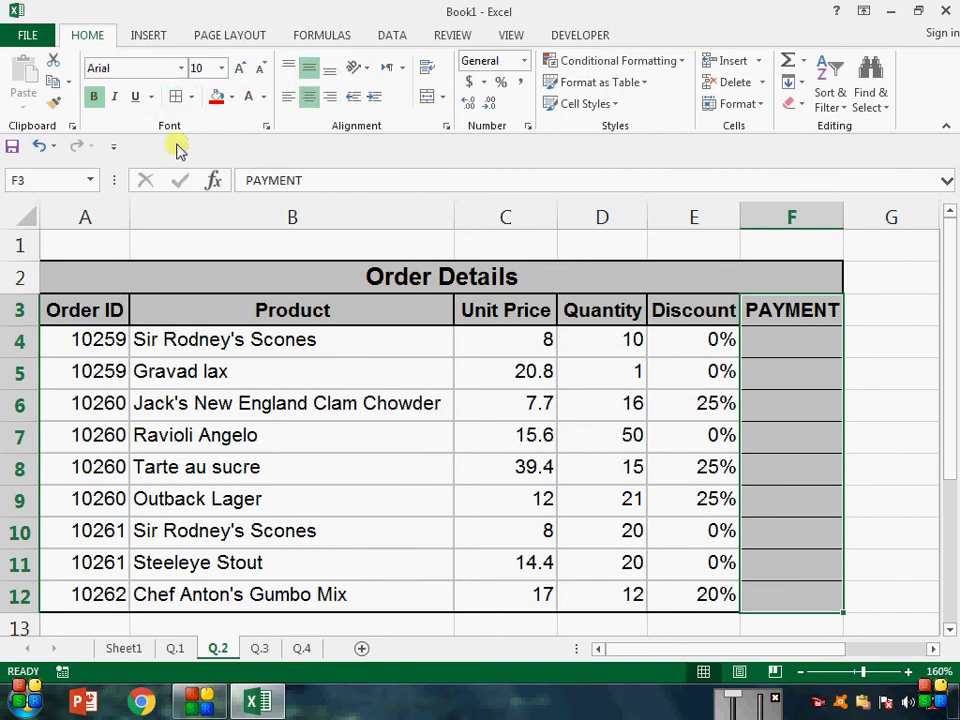
left_click(795, 336)
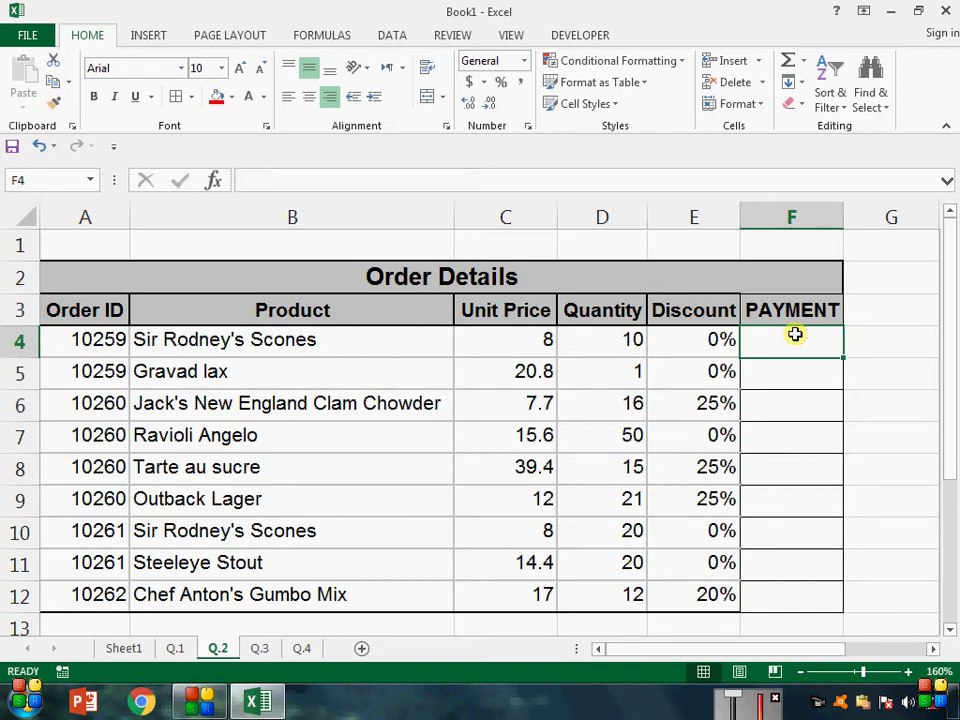
Step: Enter the formula =(C4*D4)-C4*D4*E4 in F4 to calculate the discounted payment for the first order
type("=")
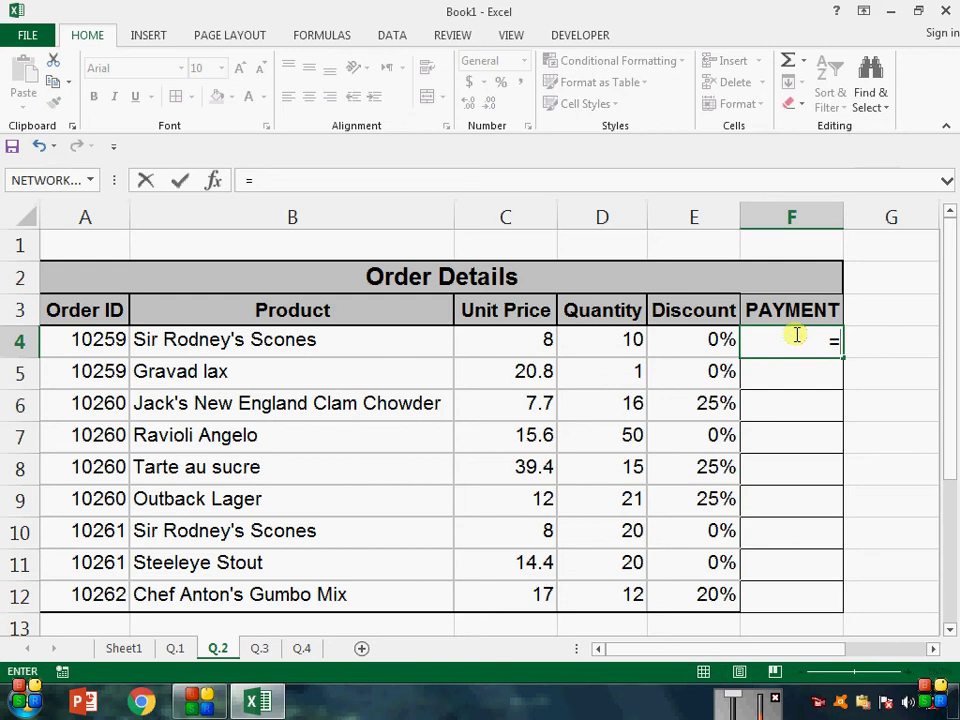
type("(")
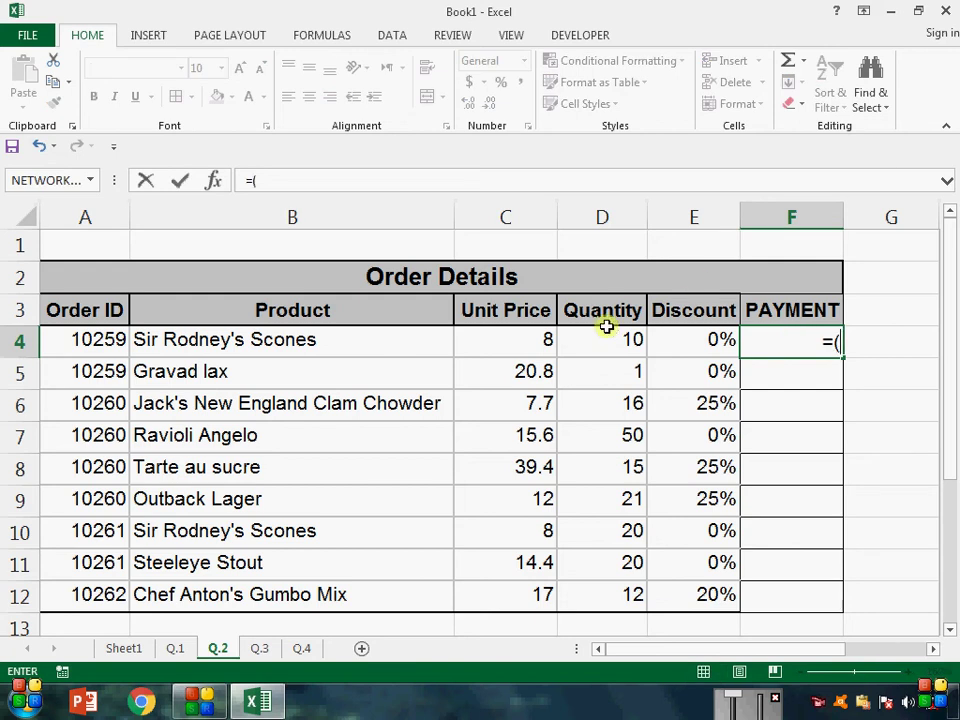
left_click(535, 346)
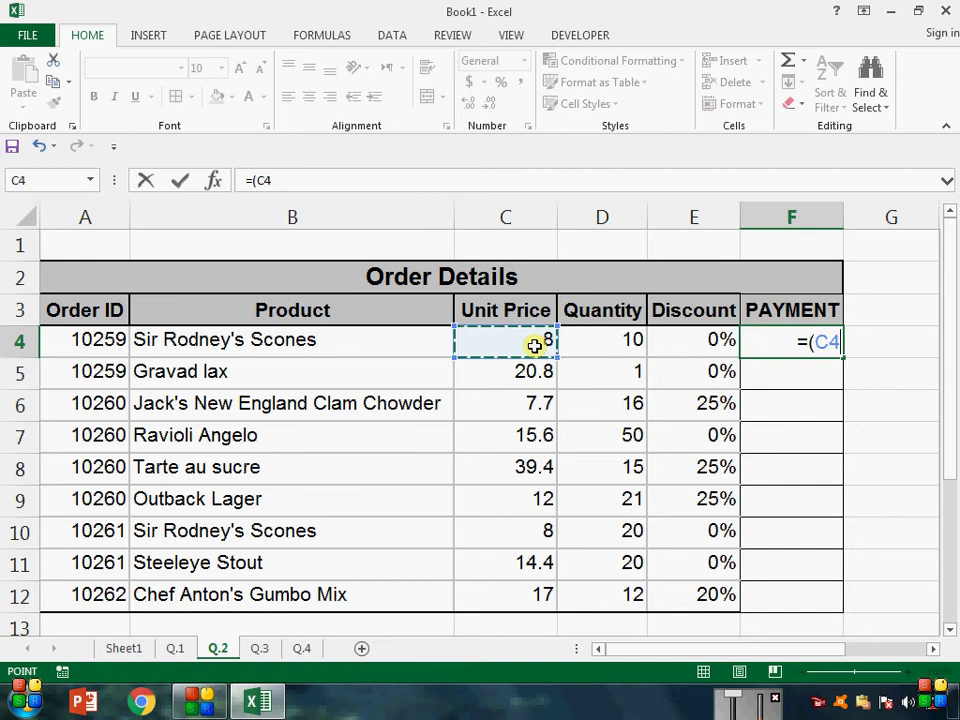
type("*")
key("Left")
key("Left")
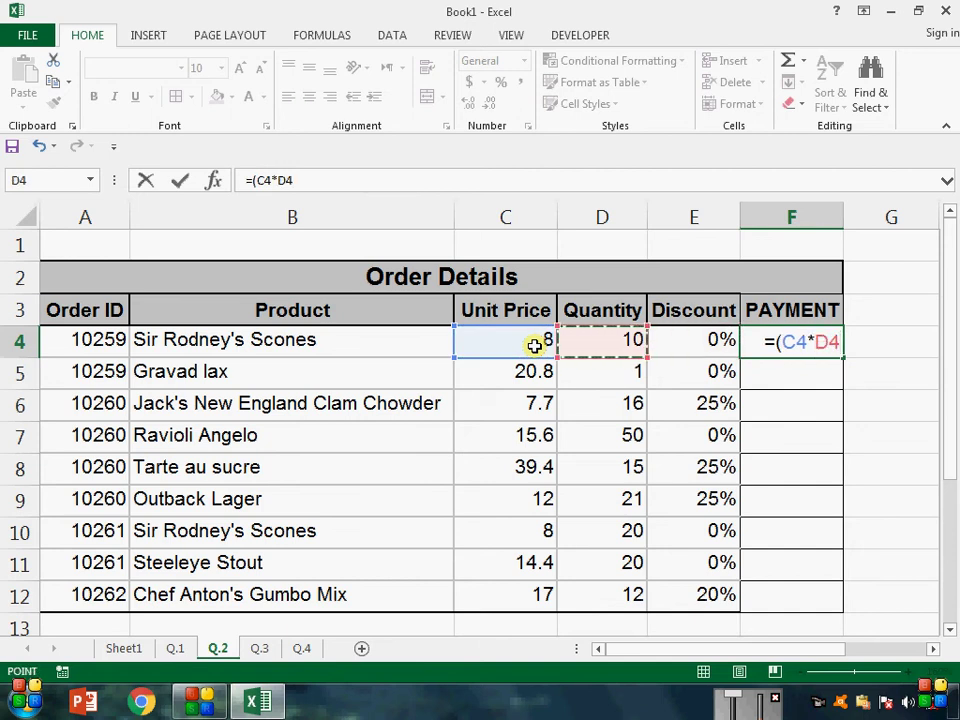
type(")")
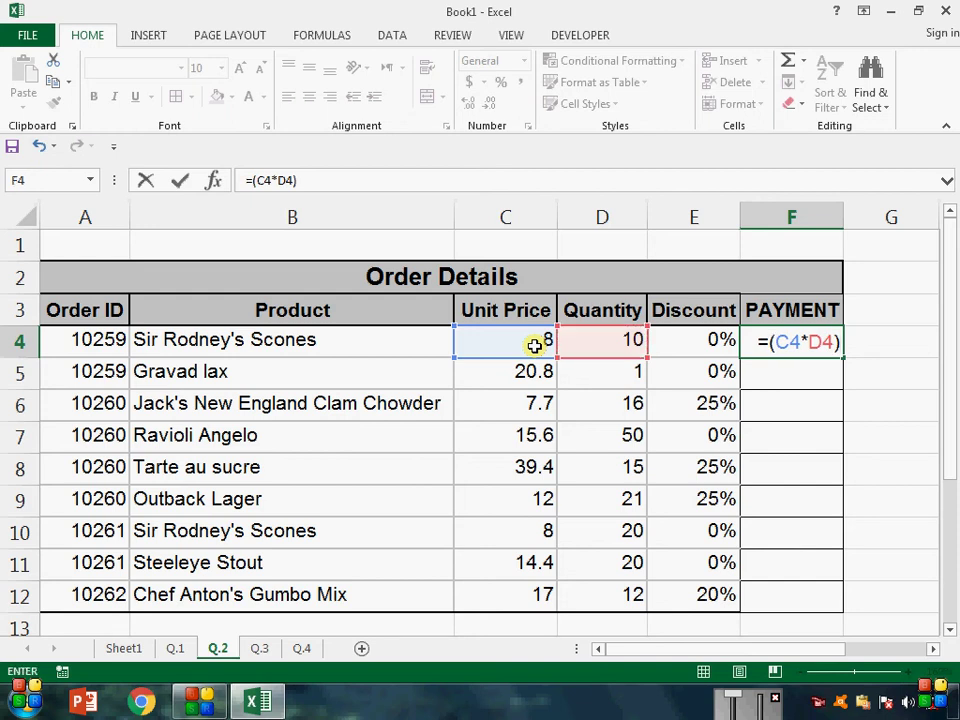
type("-")
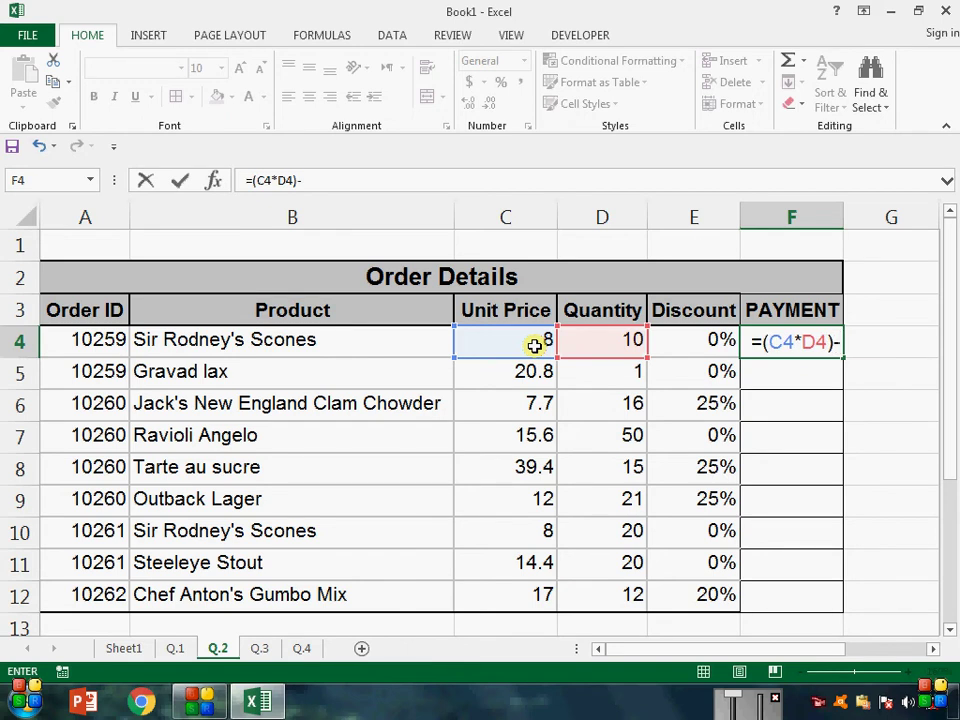
left_click(535, 345)
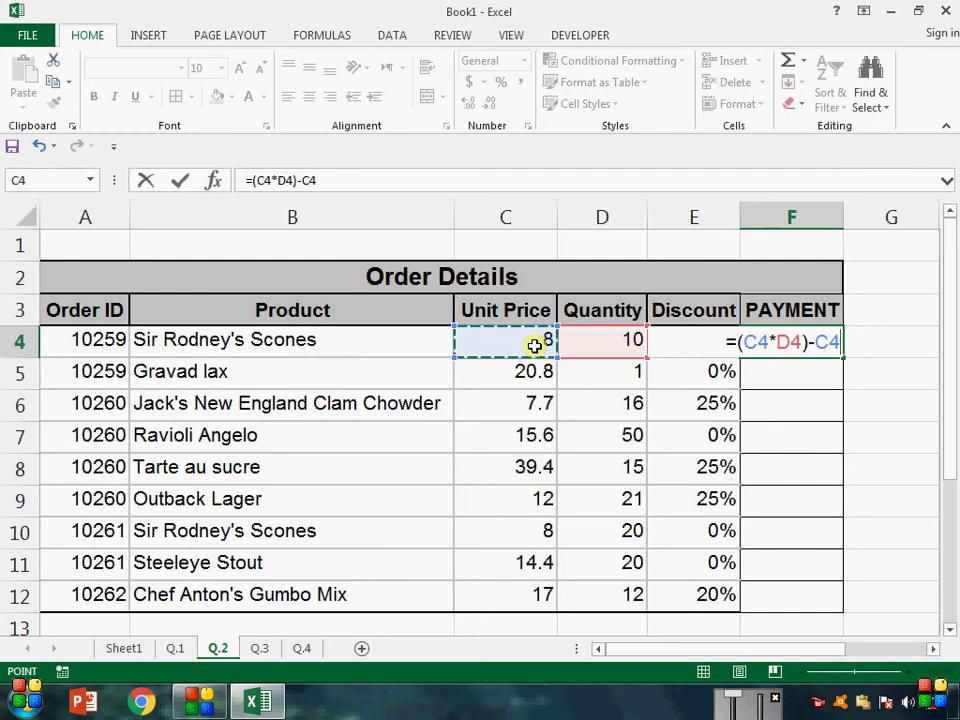
type("*")
key("Left")
key("Left")
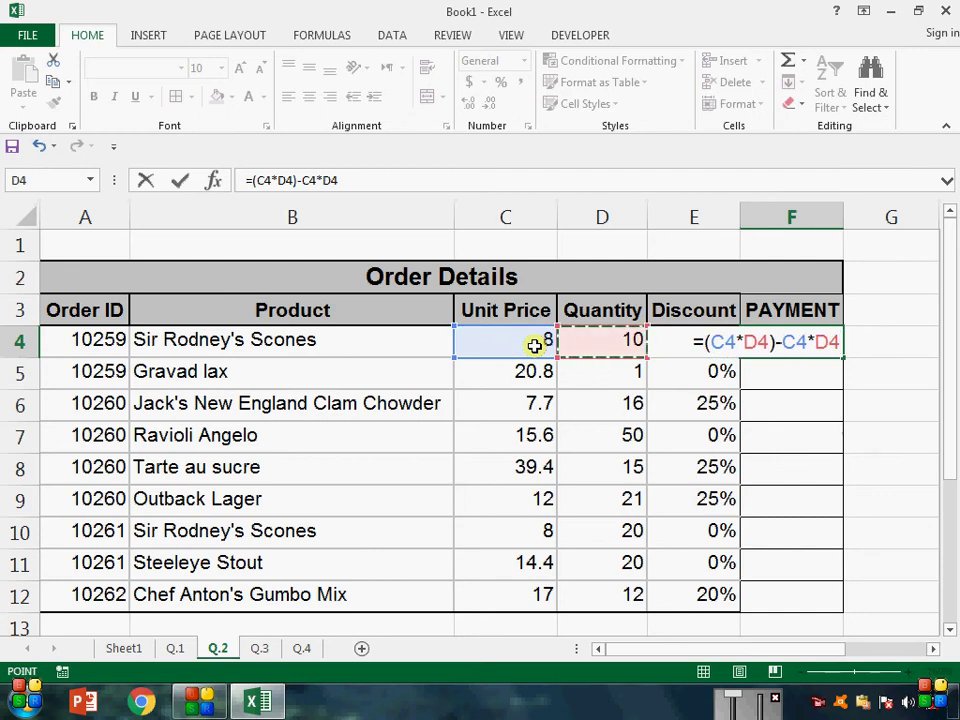
type("*")
key("Left")
key("Return")
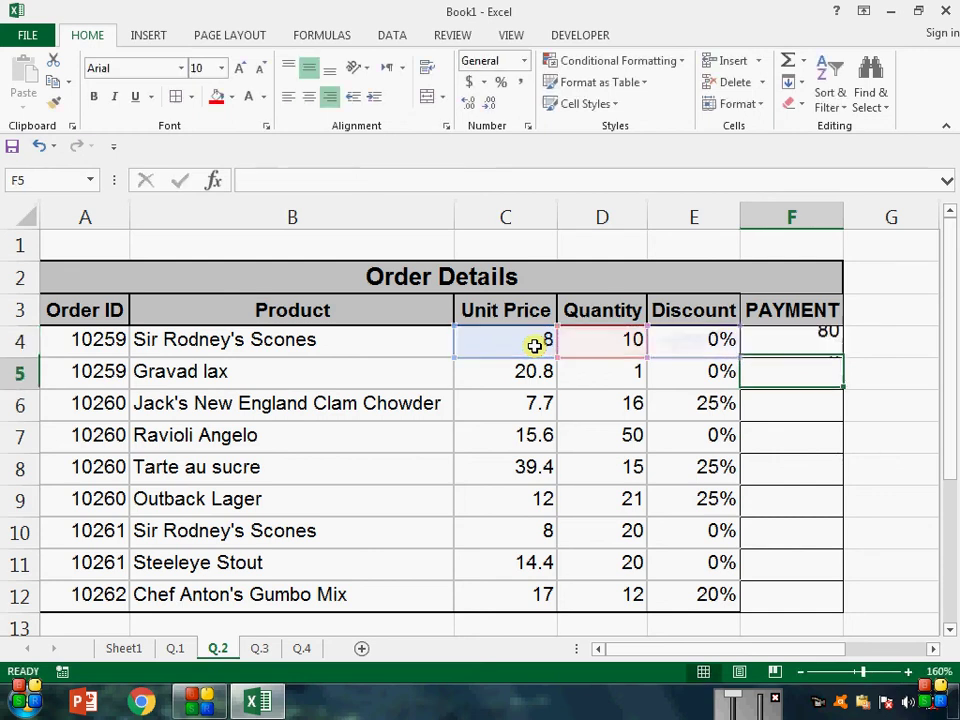
Step: Fill the payment formula from F4 down through F12
key("Down")
key("Up")
key("Up")
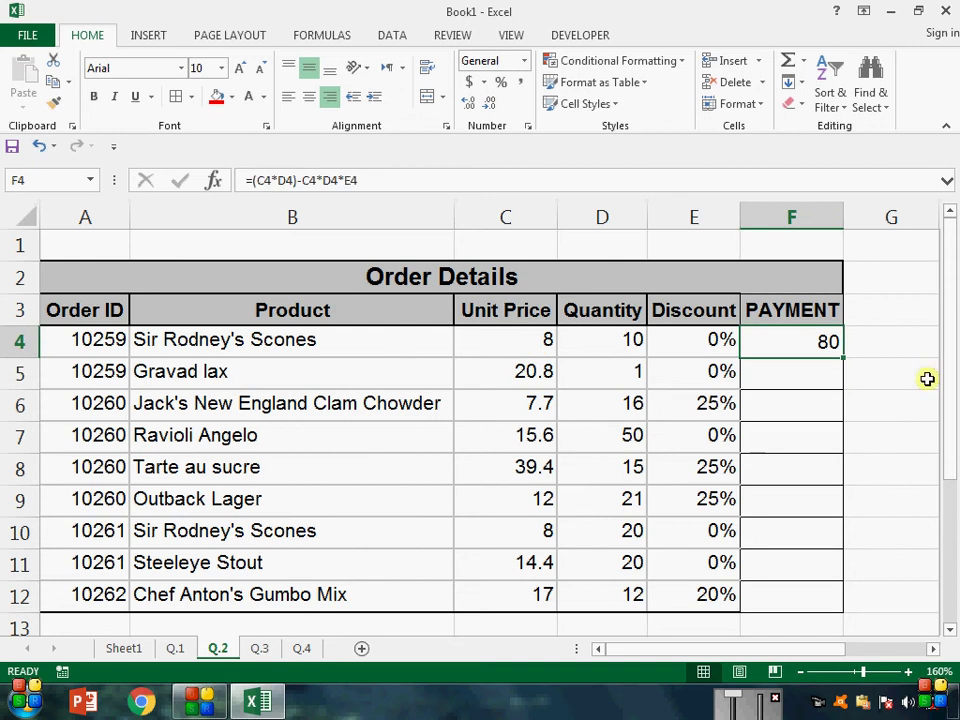
left_click_drag(843, 357, 840, 621)
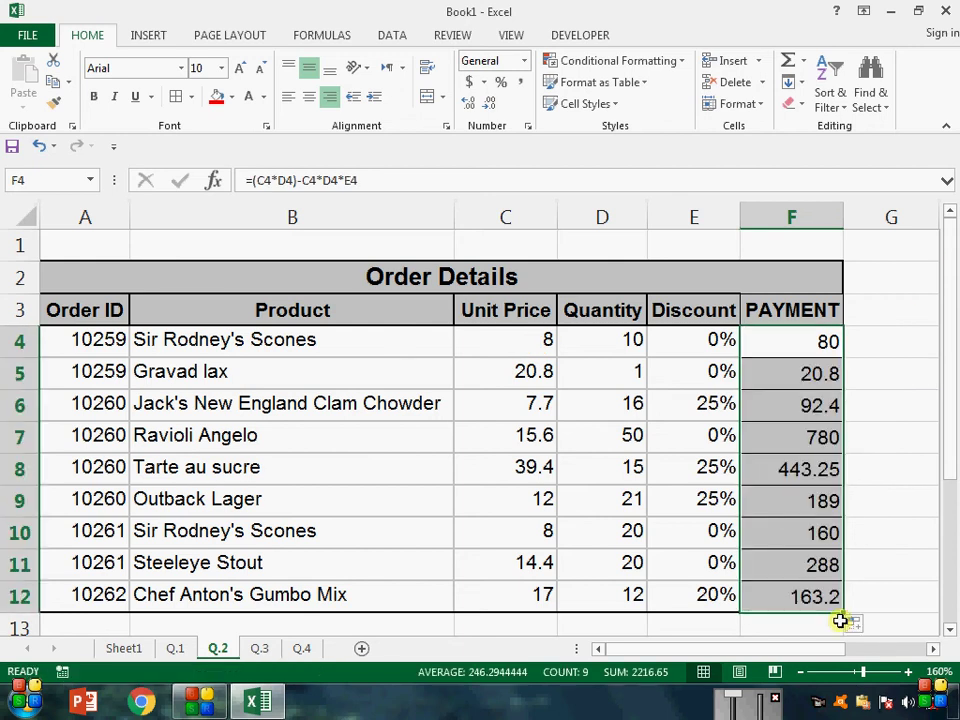
Step: Examine the payment formula in F4 and the unit price, quantity and discount cells it uses in row 4
key("Right")
key("Right")
key("Right")
key("Left")
key("Left")
key("Left")
key("Left")
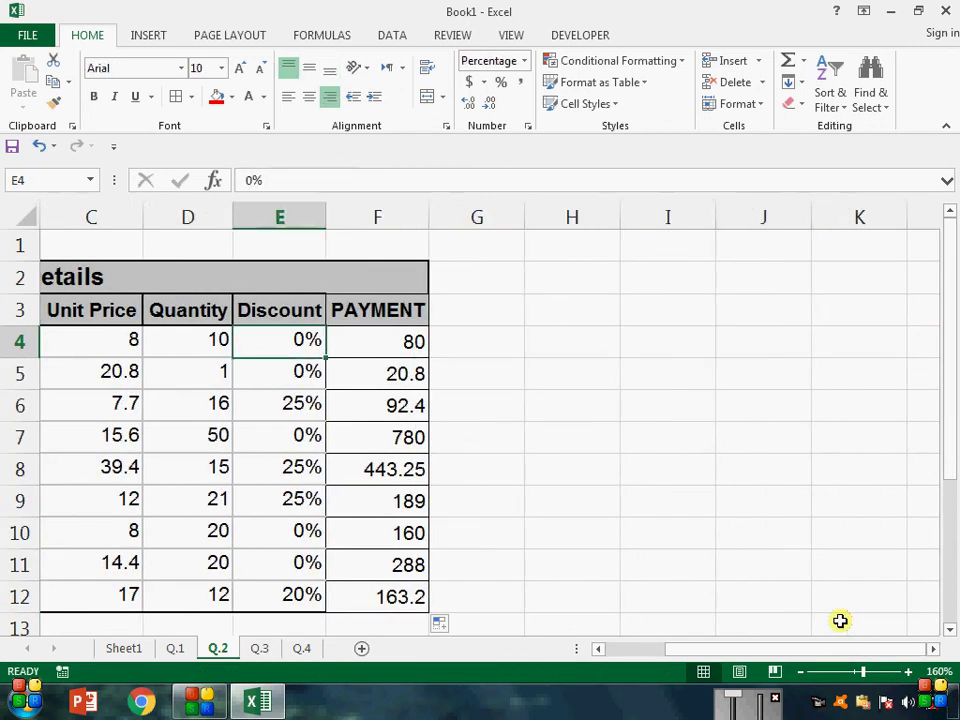
key("Right")
key("Right")
key("Left")
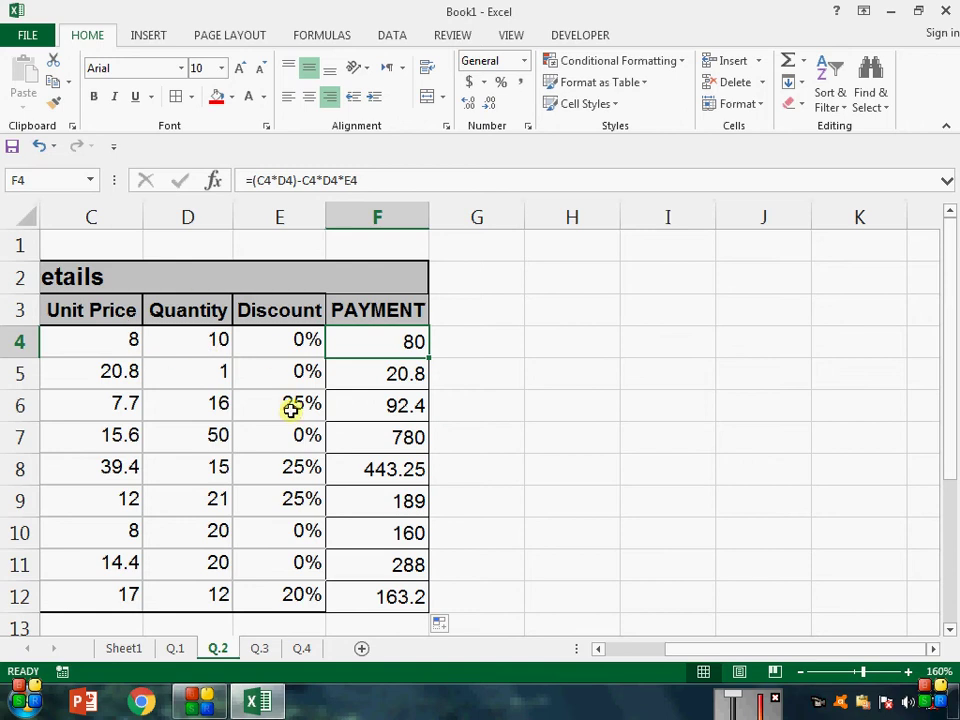
left_click(113, 337)
left_click(202, 344)
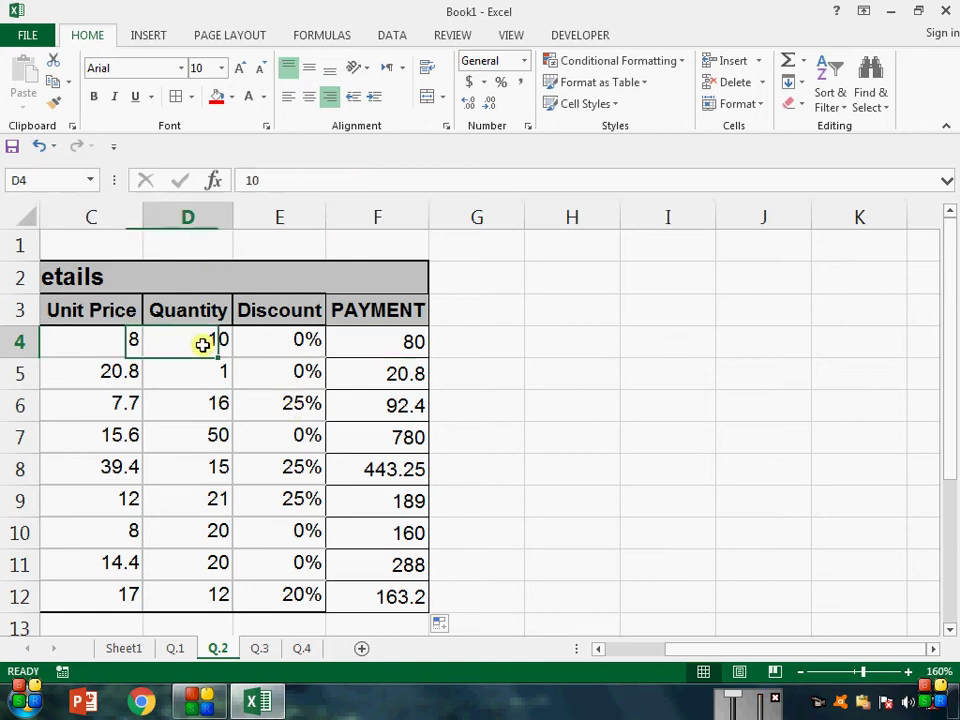
left_click(302, 340)
Step: Enter the formula =D4*C4 in H4 to calculate the first order's amount before discount
left_click(542, 343)
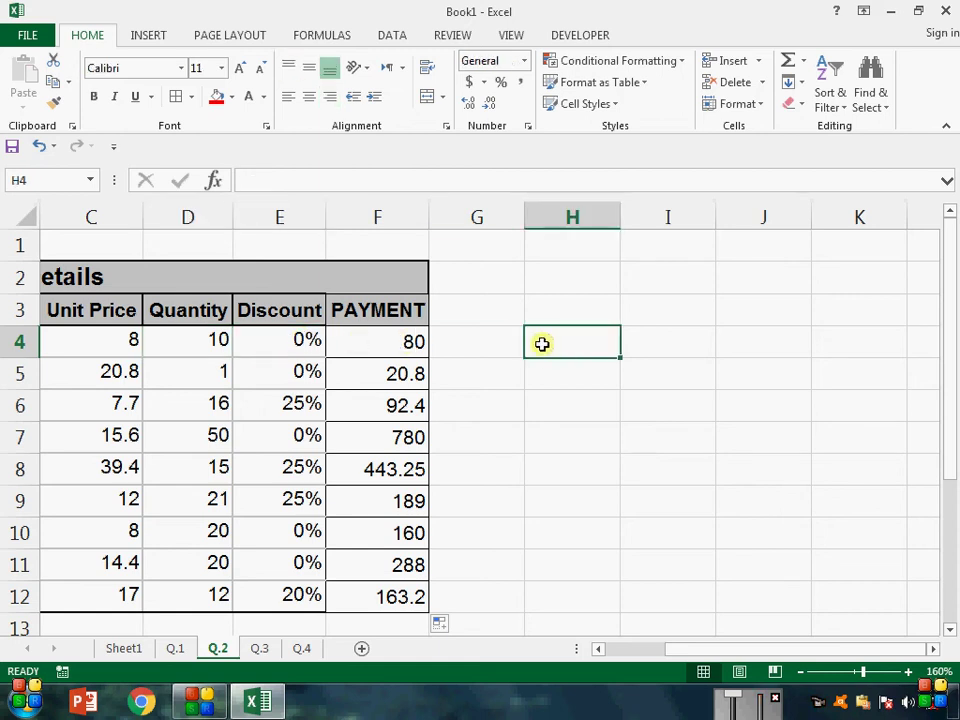
type("=")
key("Left")
key("Left")
key("Left")
key("Left")
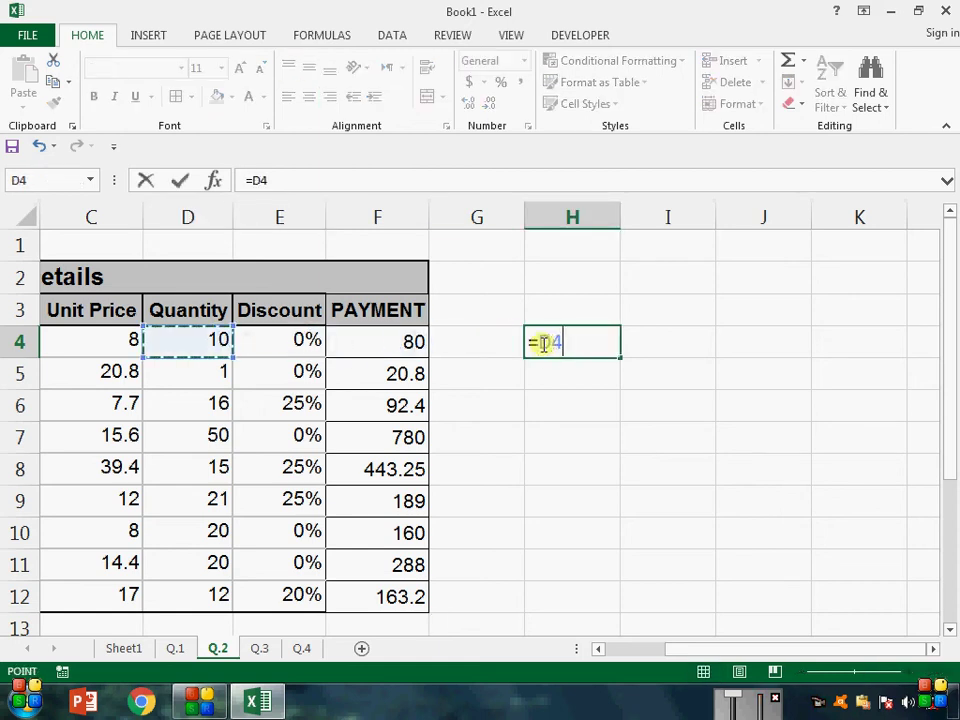
type("*")
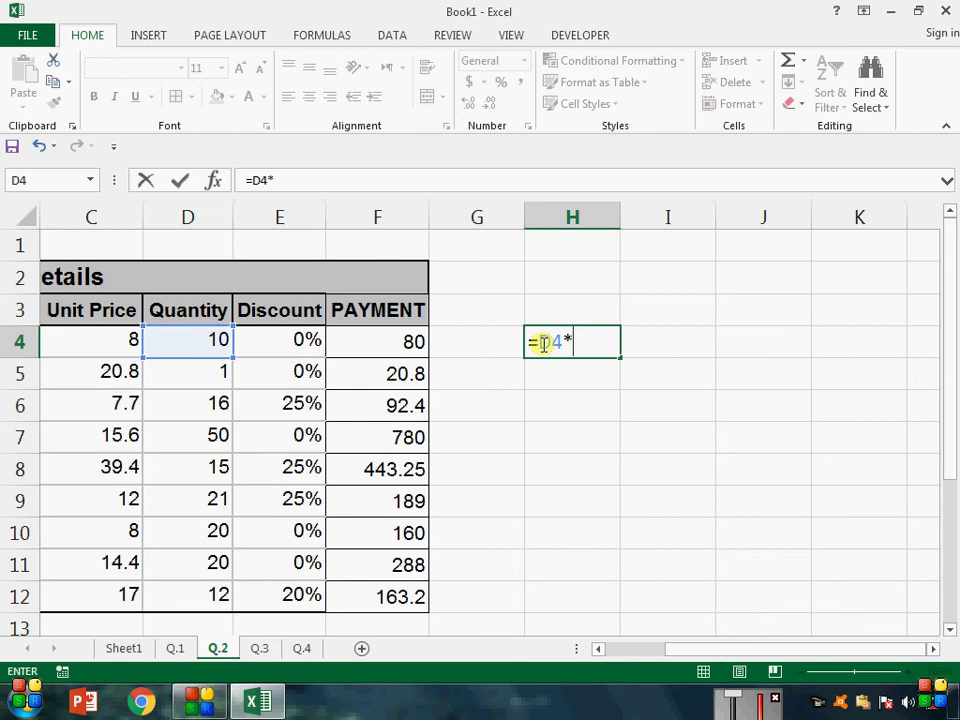
key("Left")
key("Left")
key("Left")
key("Left")
key("Left")
key("Left")
key("Down")
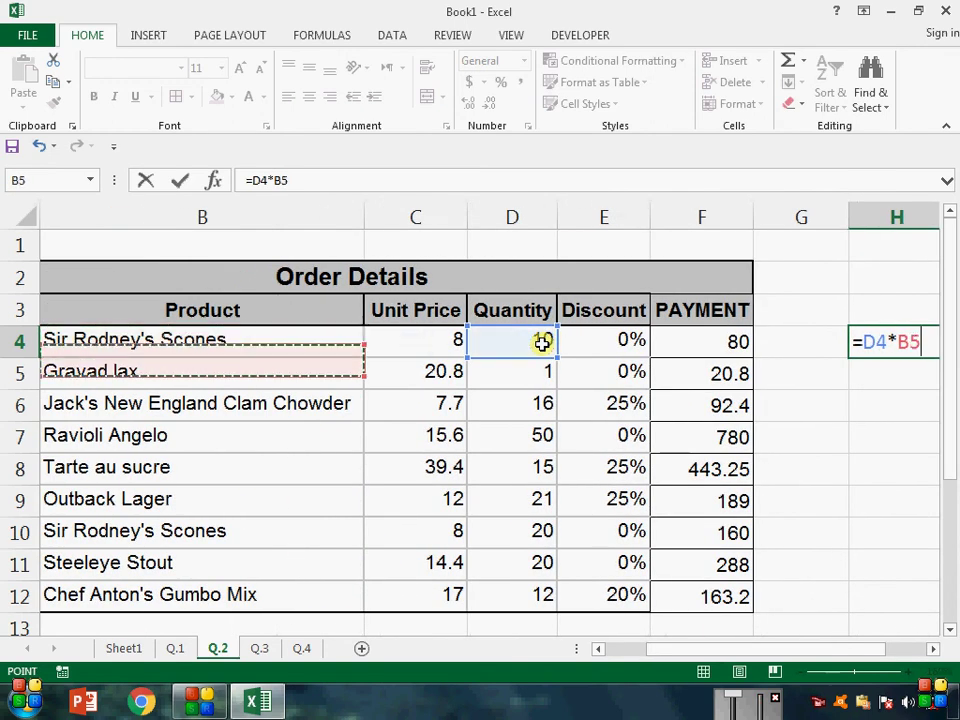
key("Up")
key("Right")
key("Return")
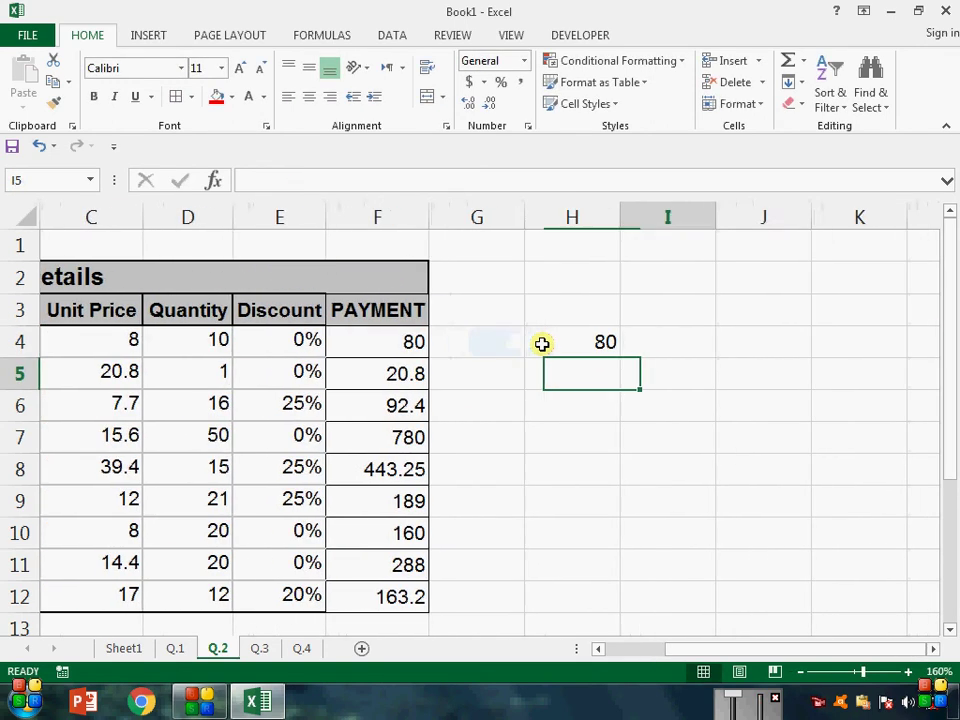
Step: Enter the formula =H4*E4 in I4 to calculate the first order's discount amount
key("Up")
key("Right")
key("Right")
key("Left")
type("=")
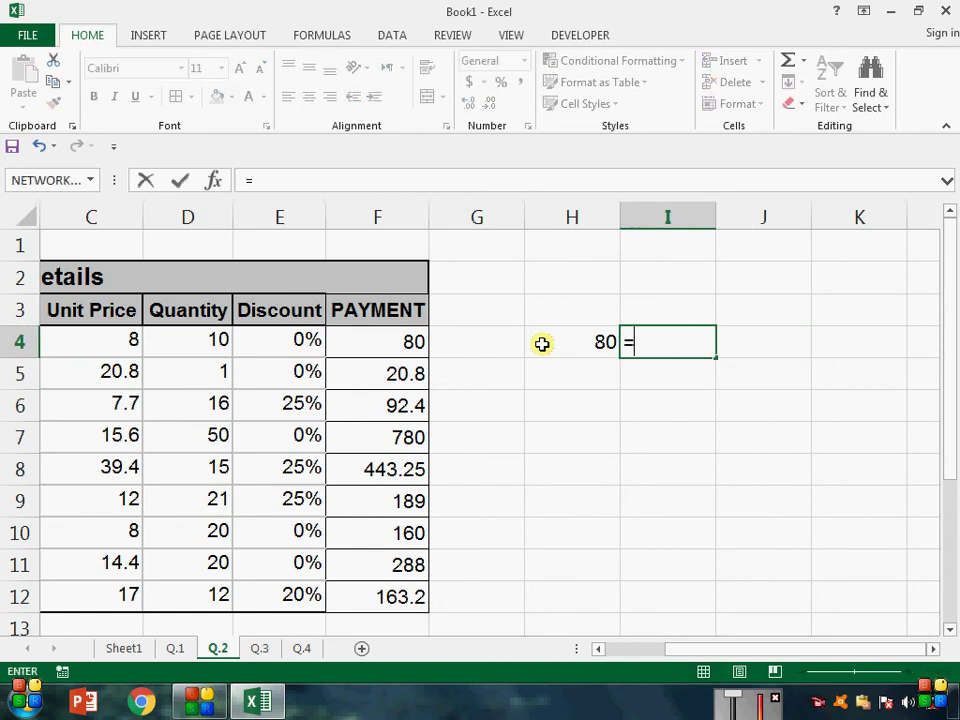
key("Left")
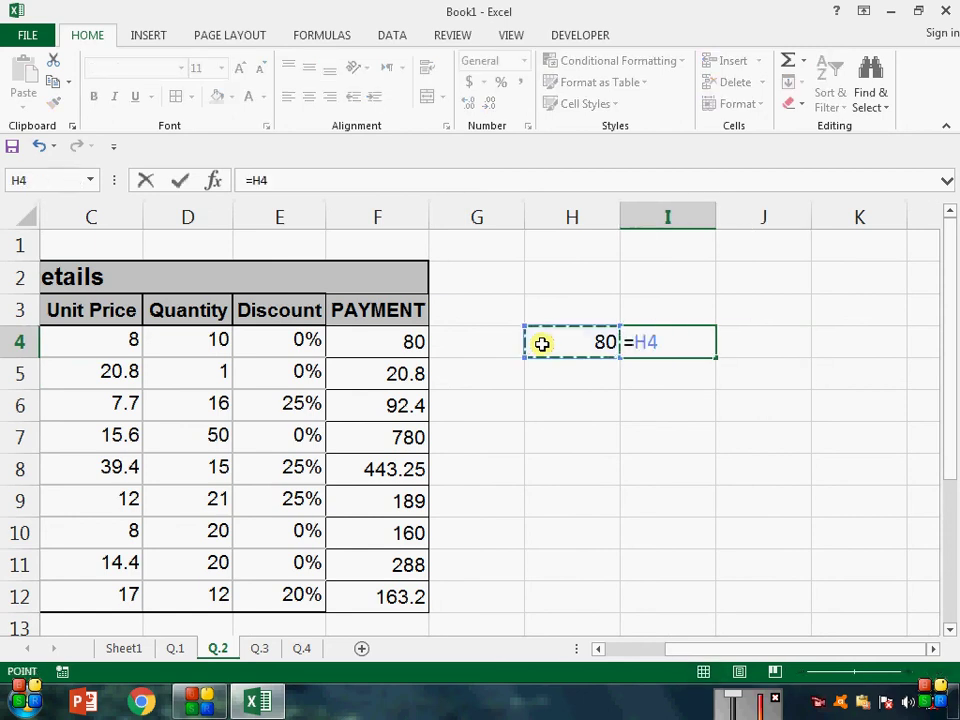
type("*")
key("Left")
key("Left")
key("Left")
key("Left")
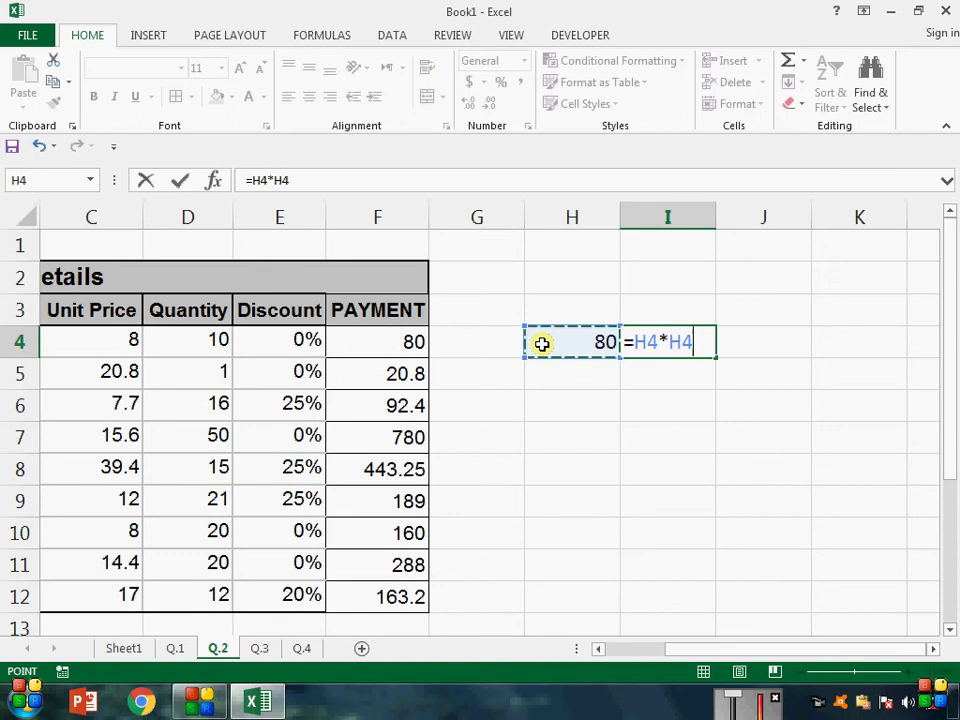
key("Return")
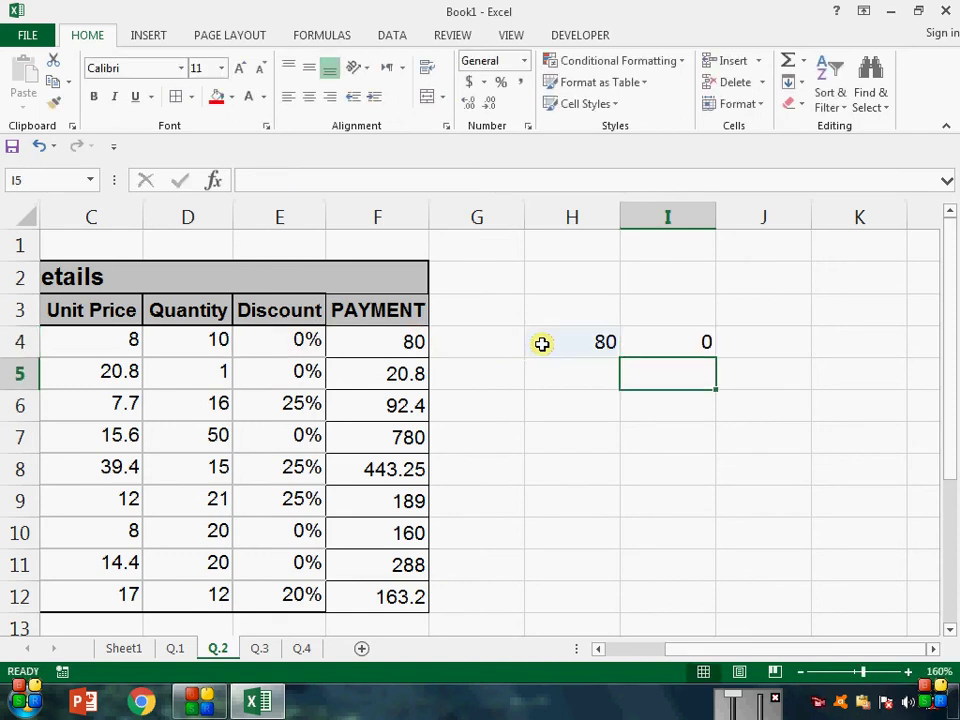
Step: Fill the formulas in H4 and I4 down through row 12 and check the row 6 results
left_click(615, 347)
left_click_drag(620, 357, 630, 610)
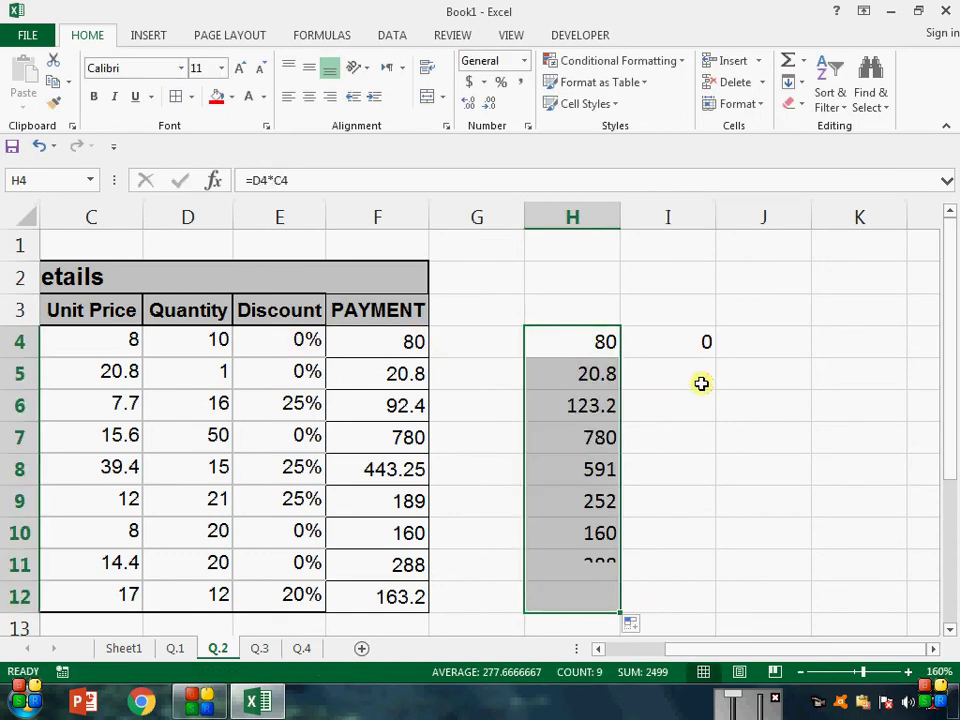
left_click(704, 350)
left_click_drag(709, 358, 726, 610)
left_click(677, 400)
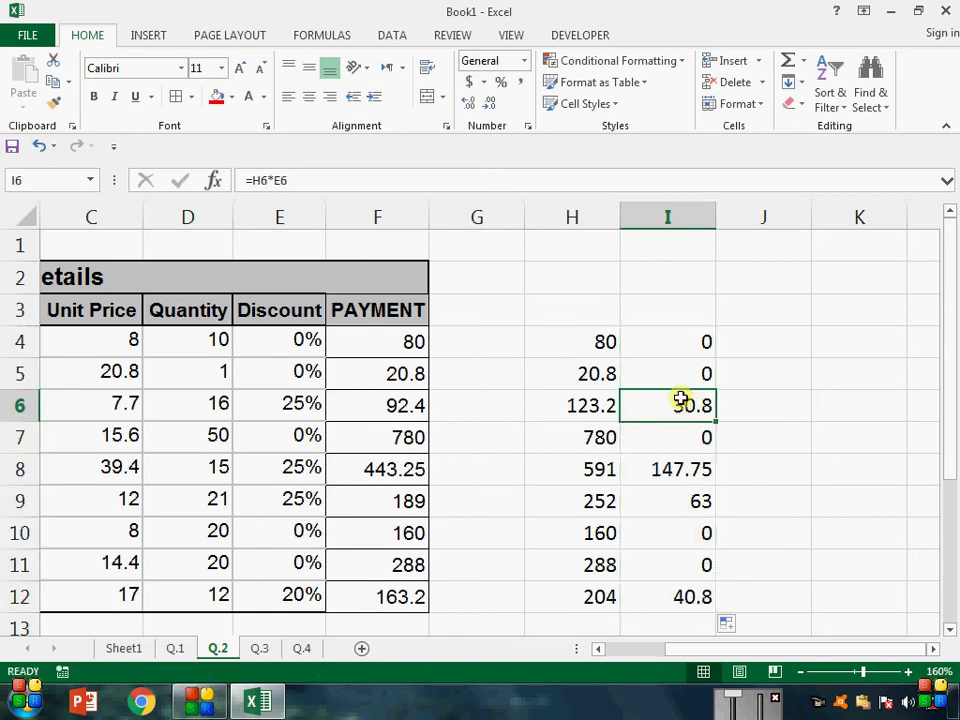
left_click(566, 413)
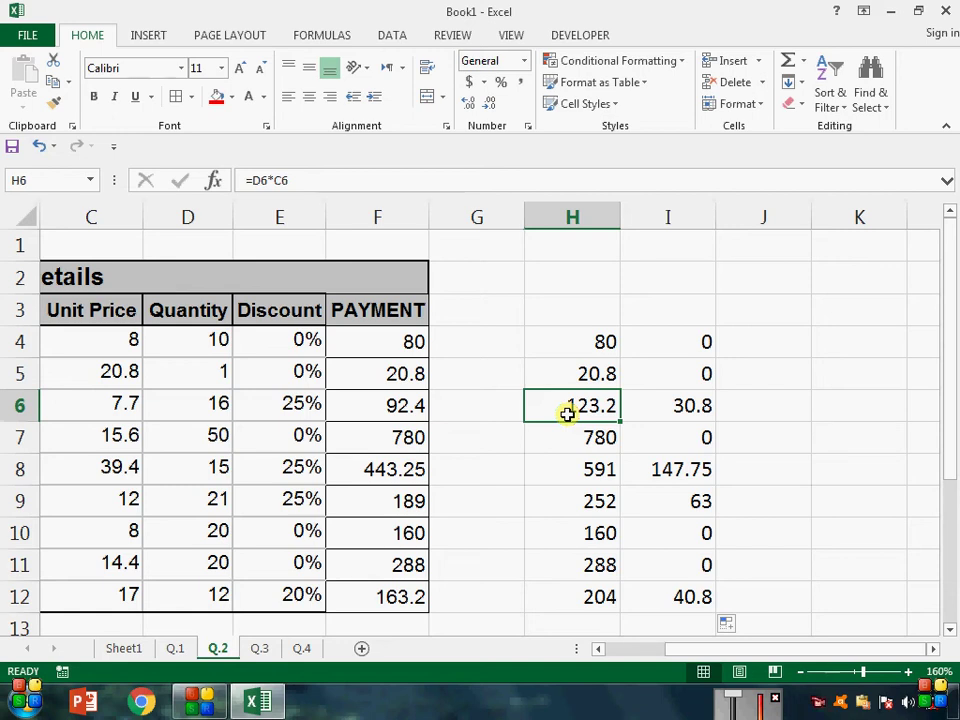
Step: Enter the formula =H4-I4 in J4 to subtract the discount amount and fill it down through J12
key("Right")
key("Up")
key("Up")
key("Right")
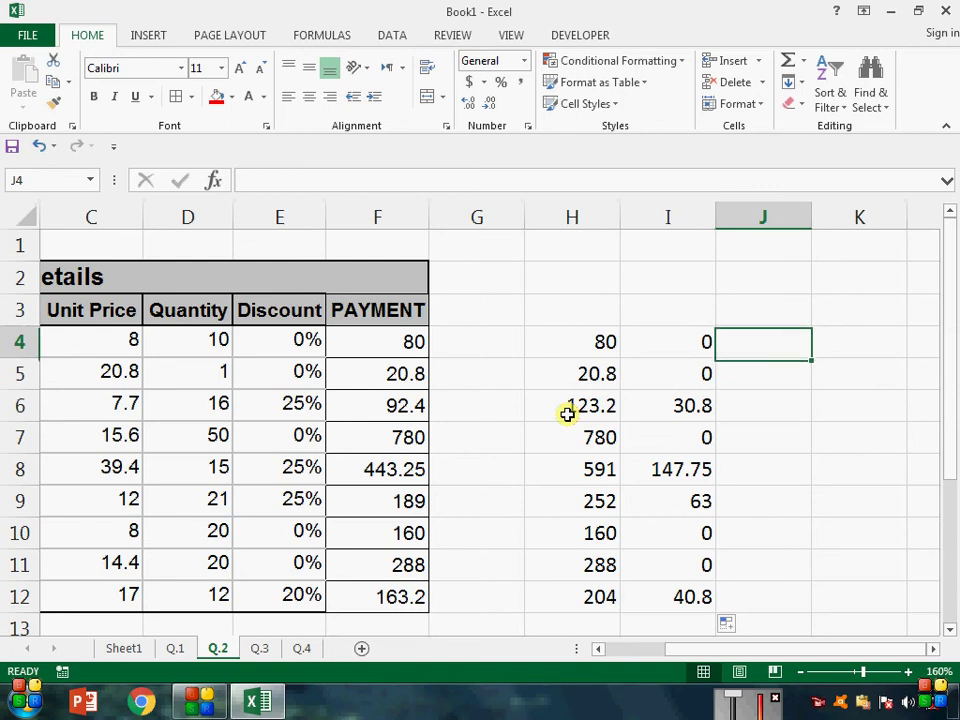
type("=")
key("Left")
key("Left")
type("-")
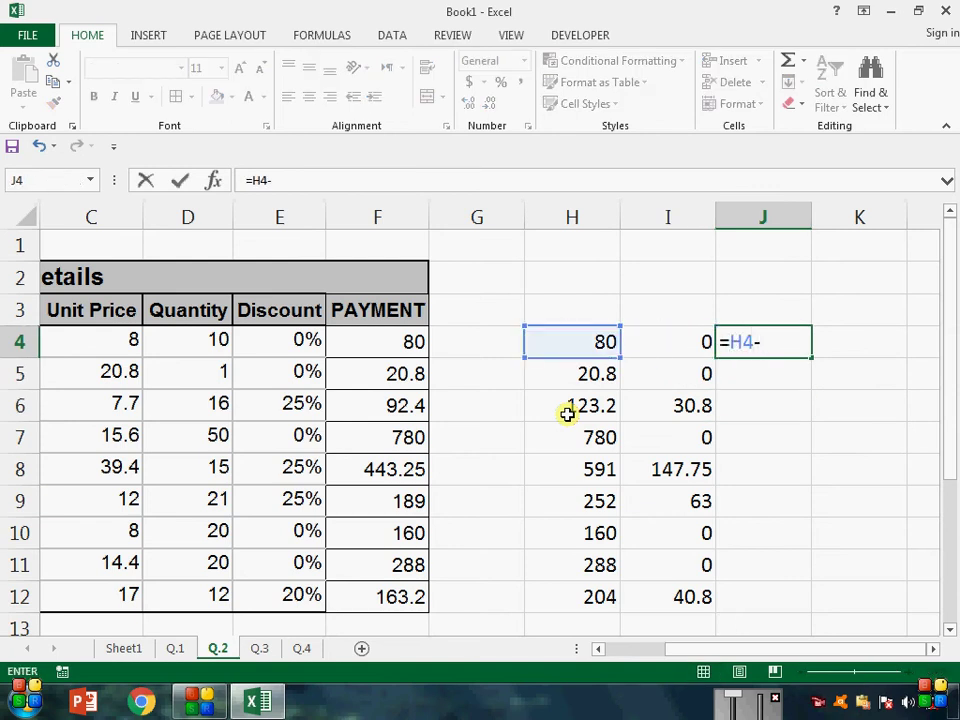
key("Left")
key("Return")
key("Up")
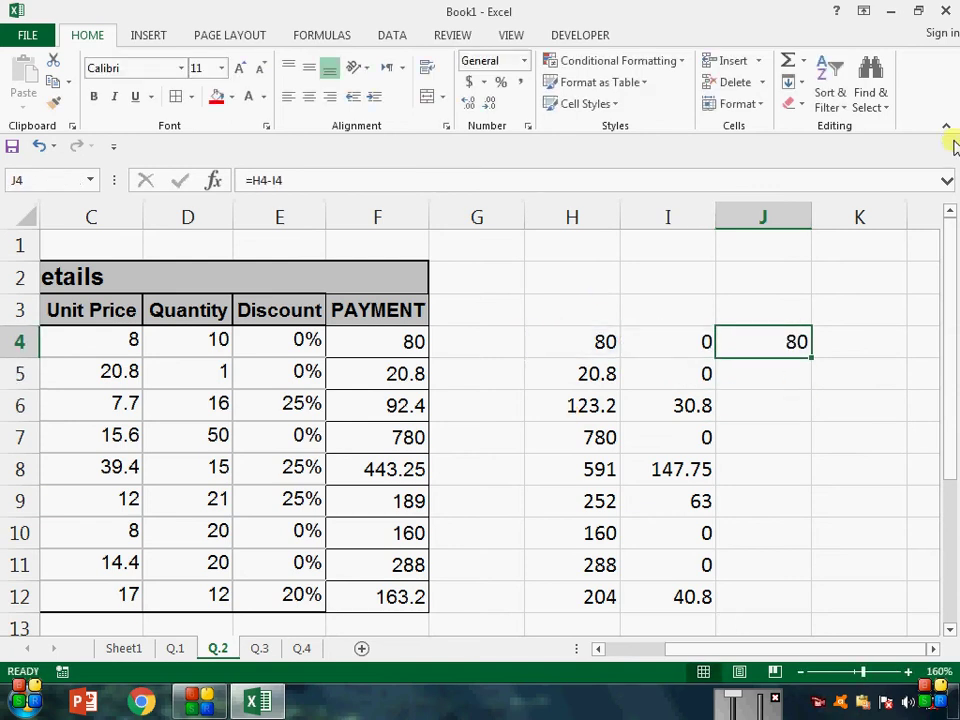
left_click_drag(814, 357, 820, 604)
Step: Compare the single-formula payments in column F with the step-by-step calculation in columns H to J
left_click(786, 467)
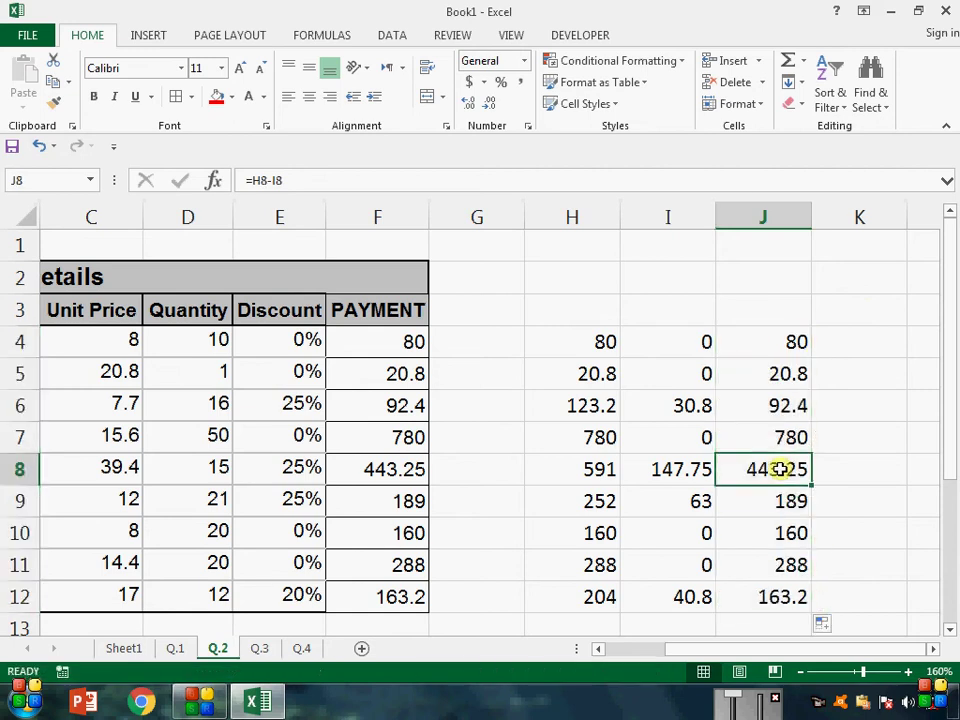
left_click_drag(786, 467, 630, 477)
left_click(378, 470)
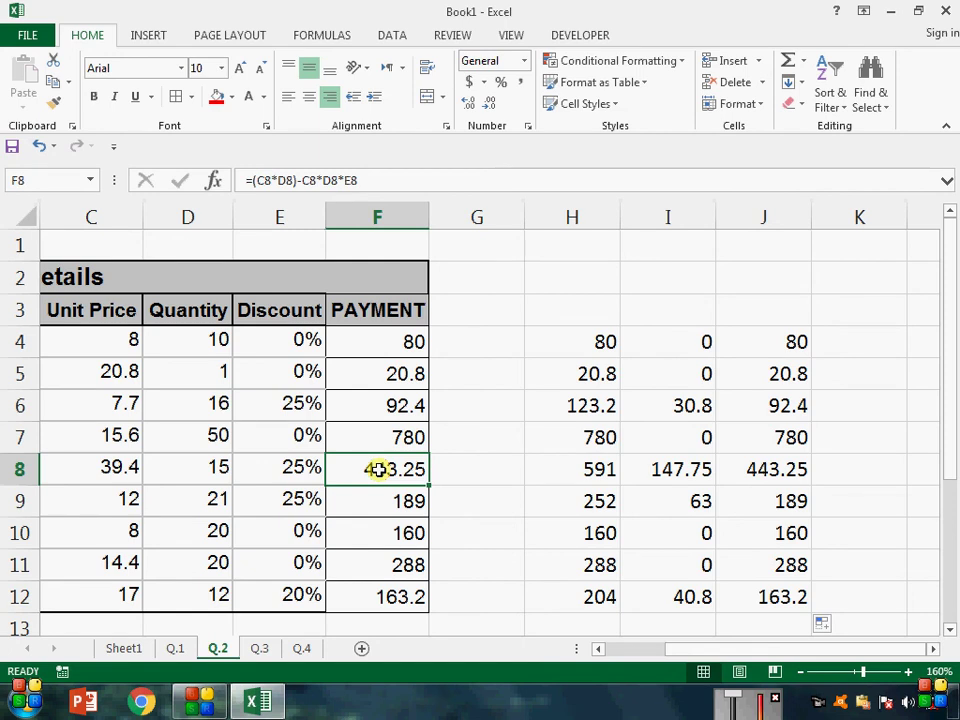
key("Up")
key("Up")
key("Up")
key("Up")
key("Up")
key("Down")
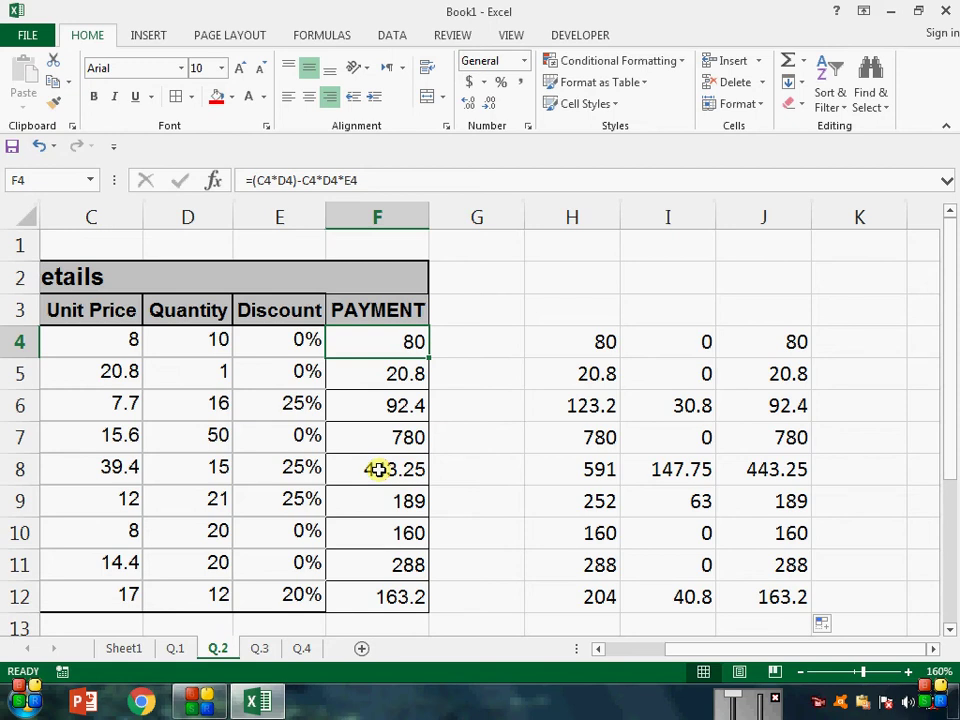
key("Right")
key("Right")
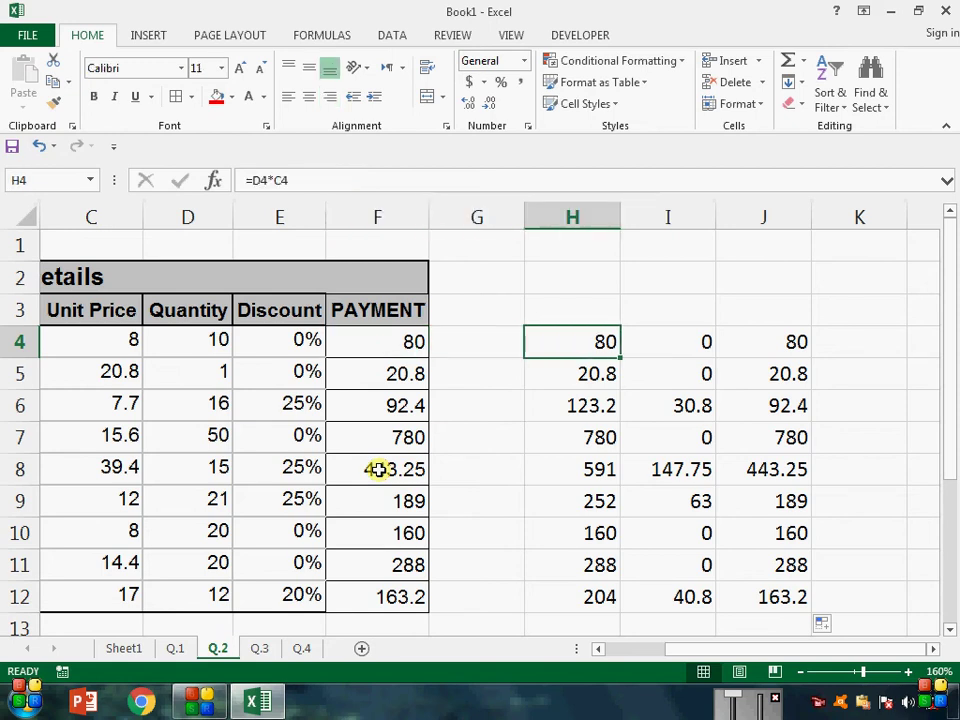
key("Right")
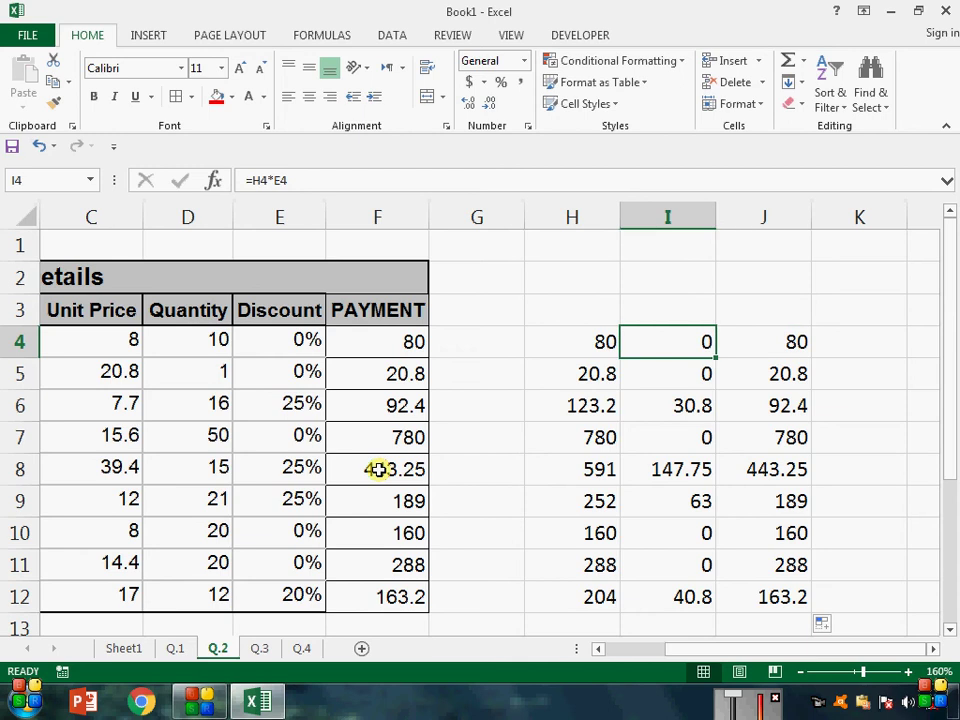
Step: Open the Q.3 sheet with the maximum salary question and select cell E6
left_click(270, 649)
left_click(509, 399)
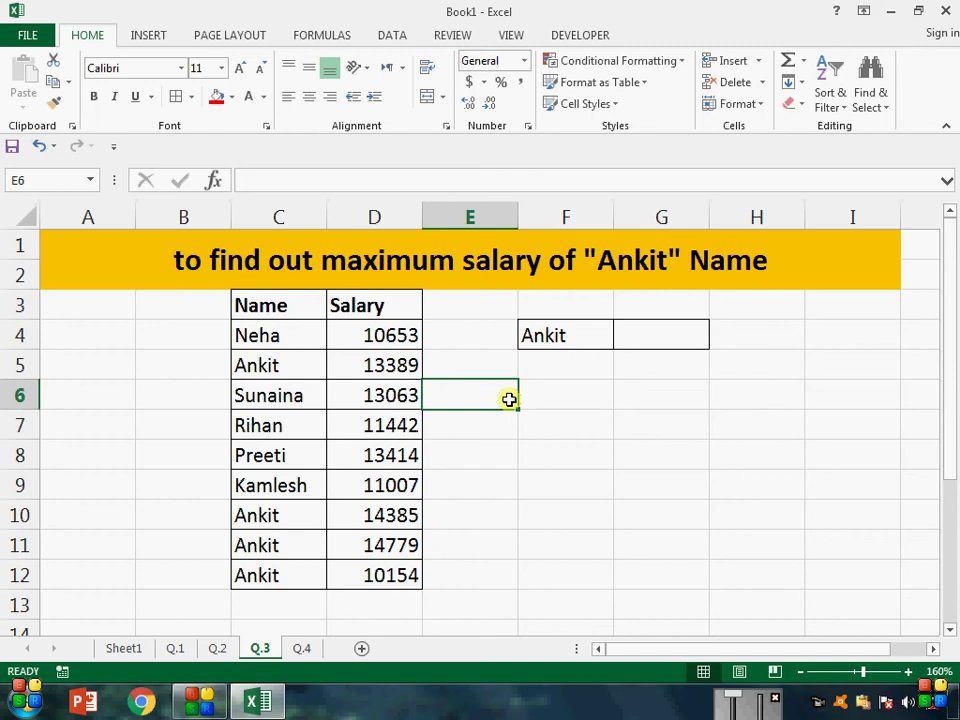
left_click_drag(857, 603, 799, 714)
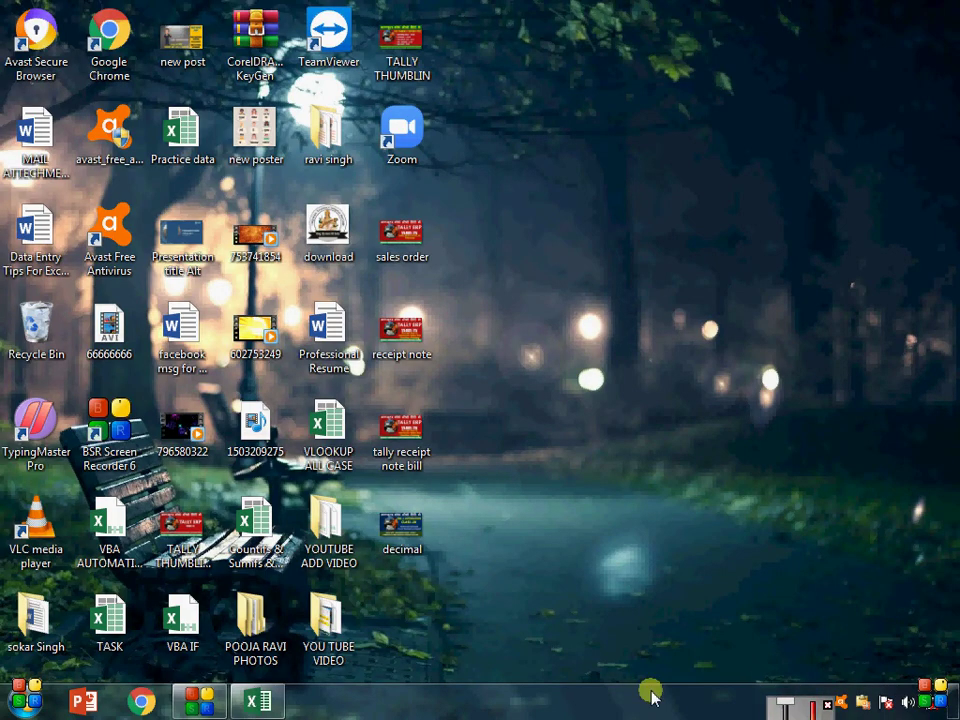
left_click(262, 700)
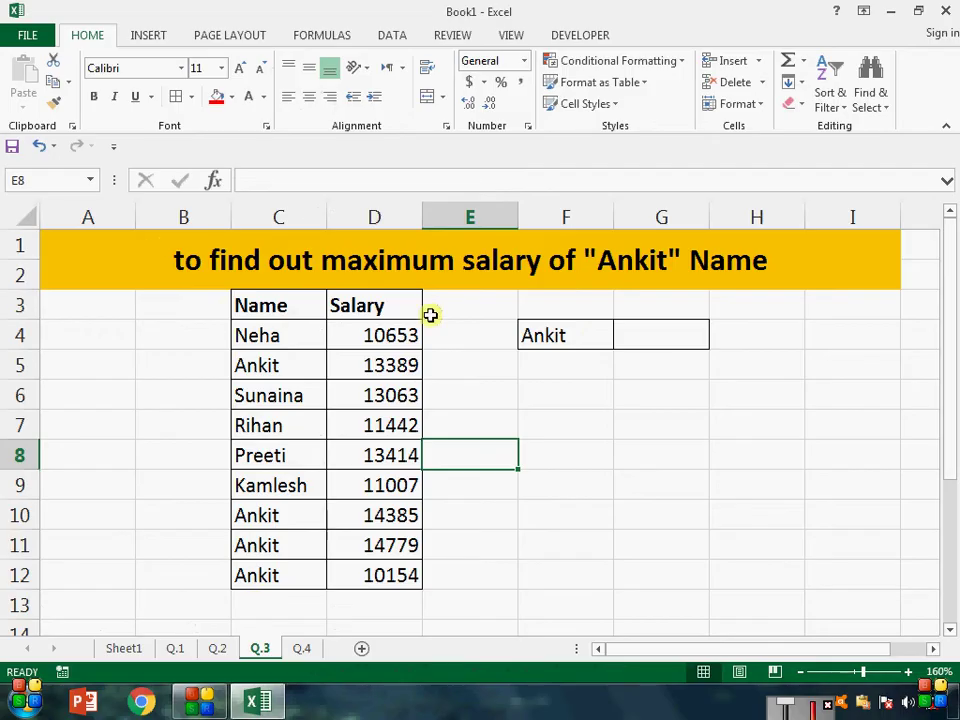
left_click(492, 362)
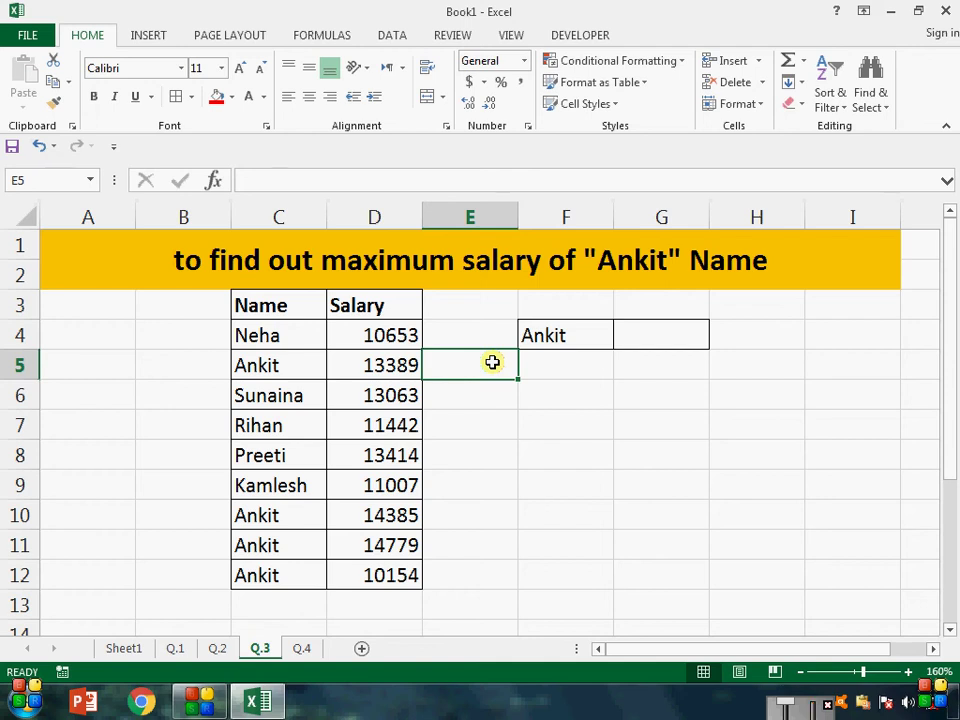
left_click(198, 700)
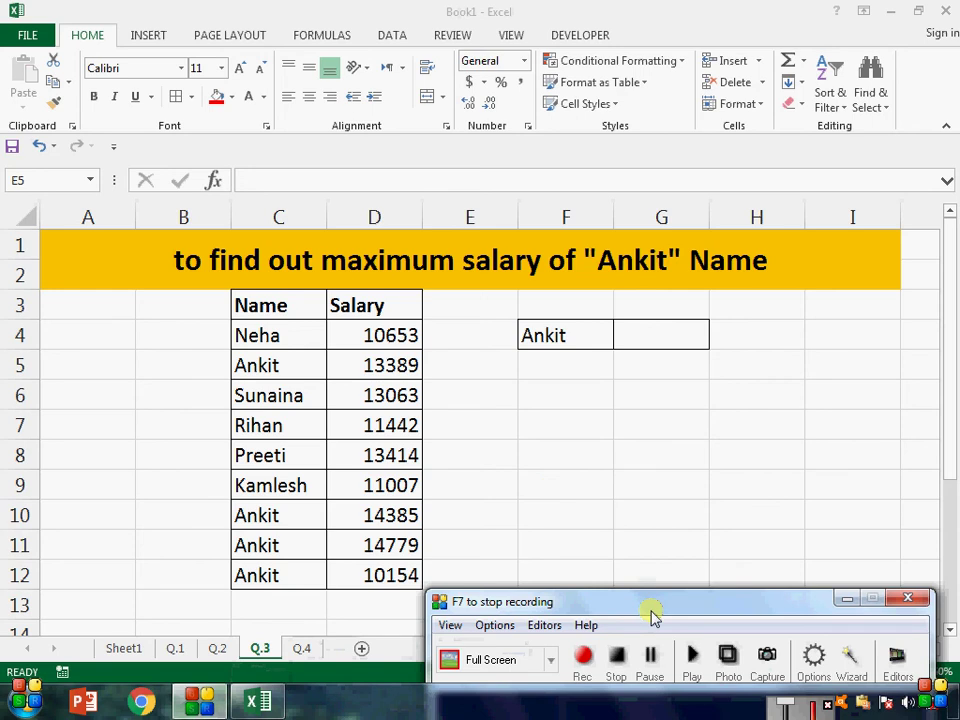
left_click_drag(651, 614, 705, 686)
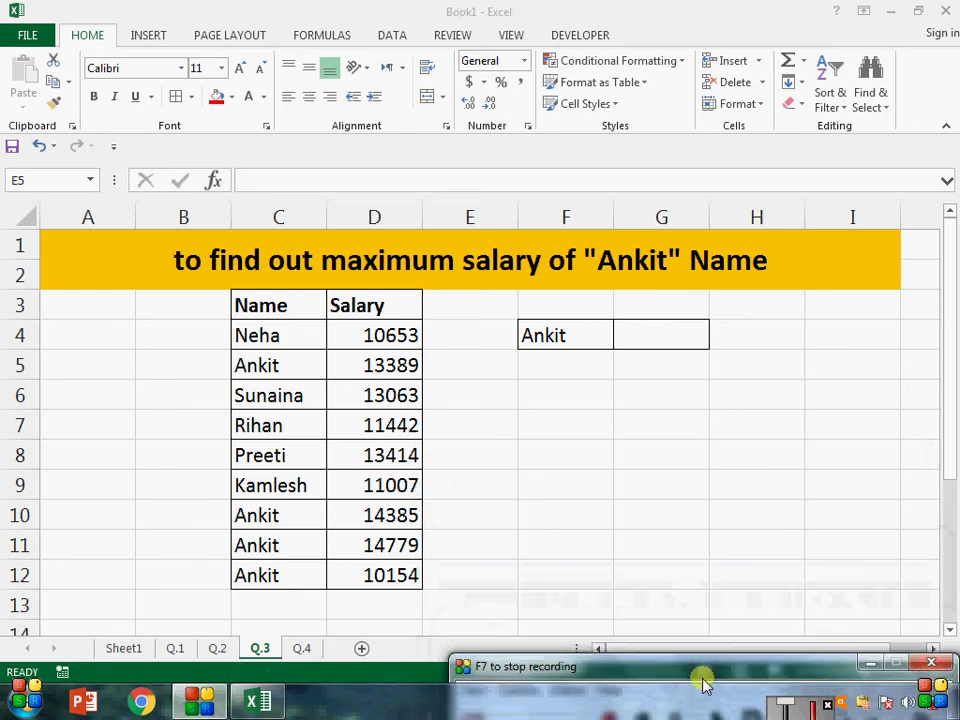
Step: Review the lookup name in F4 and the matching name and salary rows in the table
left_click(580, 339)
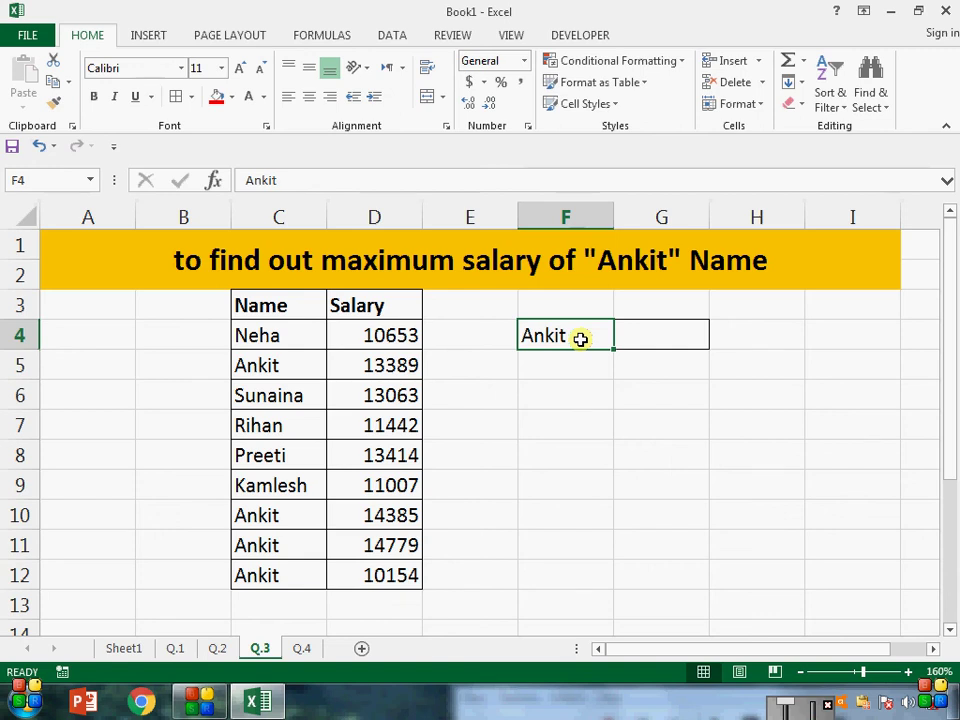
left_click_drag(283, 370, 400, 396)
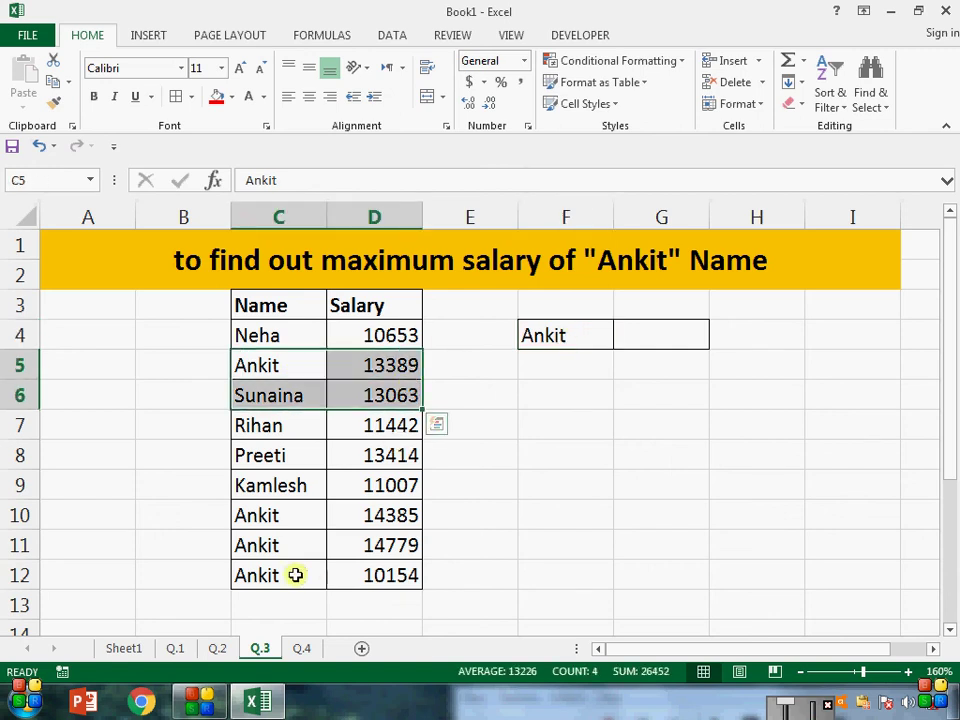
left_click_drag(306, 519, 380, 516)
left_click(379, 560)
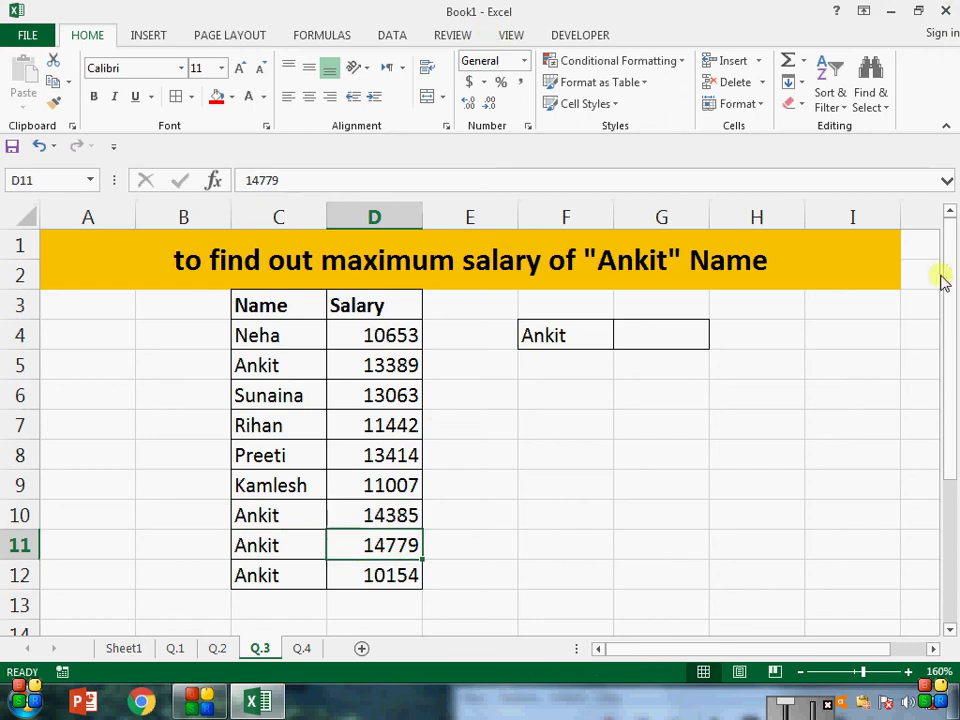
Step: Enter the formula =IF(C4:C12=F4,D4:D12,"") in G4 to return the salaries belonging to the name in F4
left_click(645, 335)
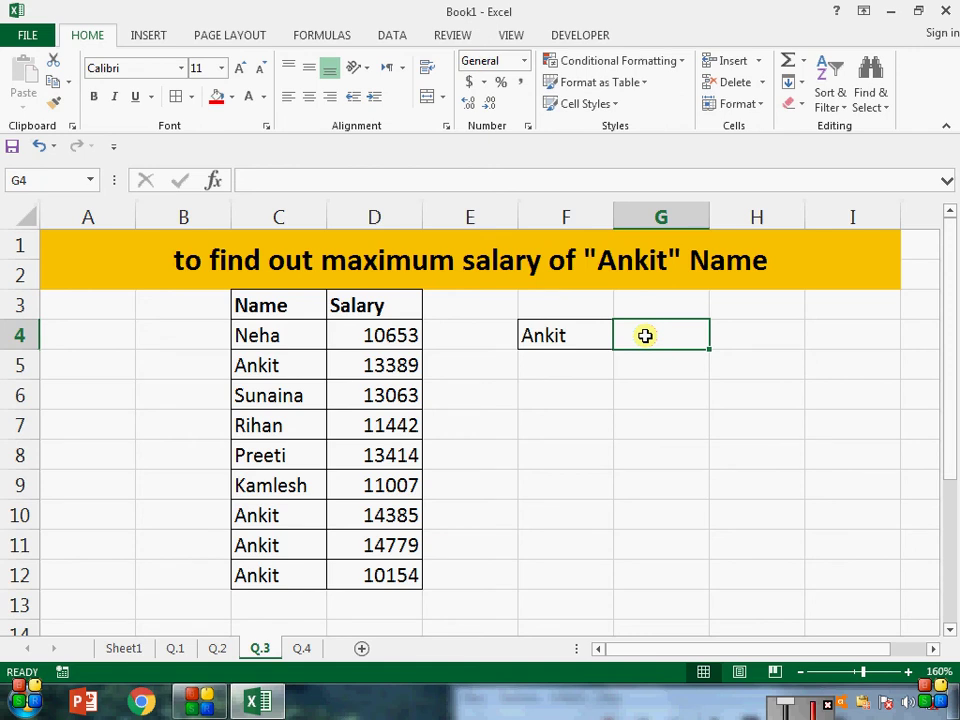
type("=")
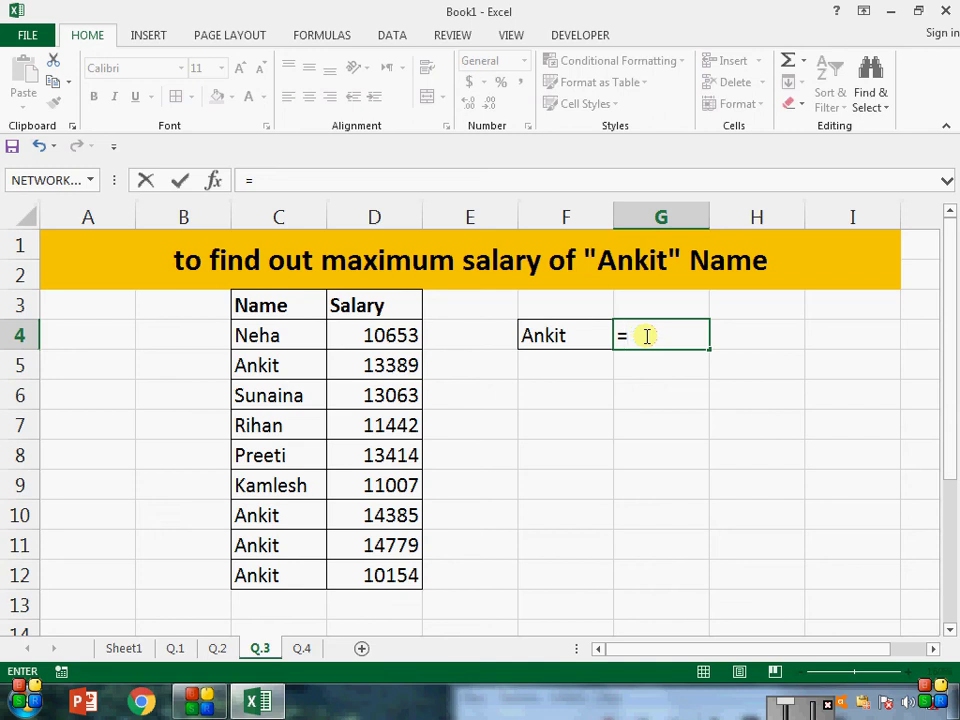
type("IF(")
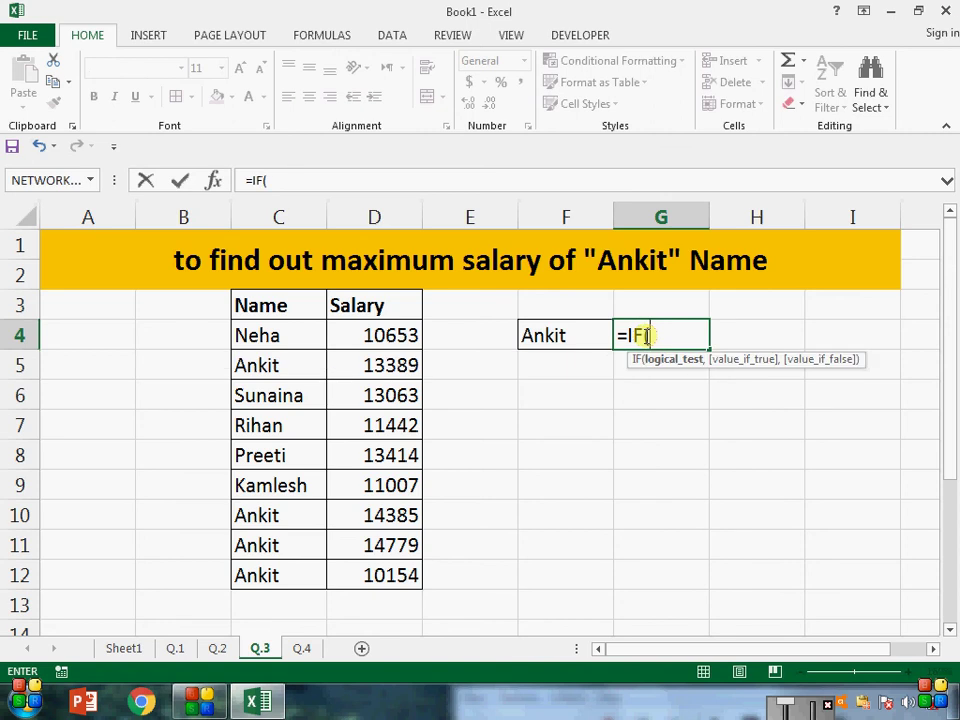
left_click_drag(276, 332, 287, 476)
scroll(288, 480, "up", 1)
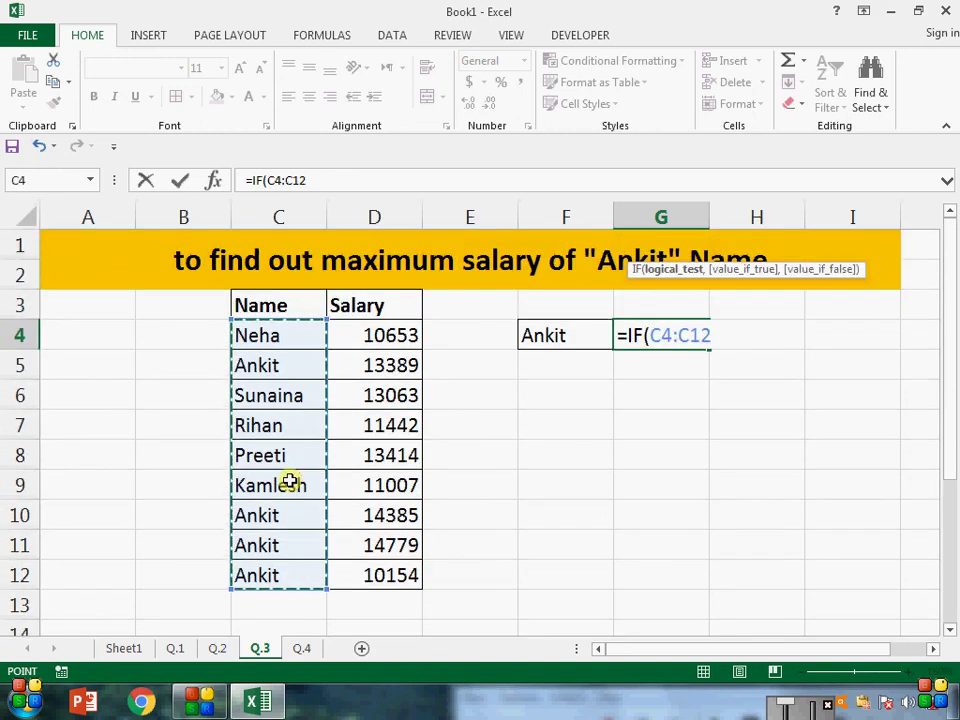
type("=")
left_click(565, 331)
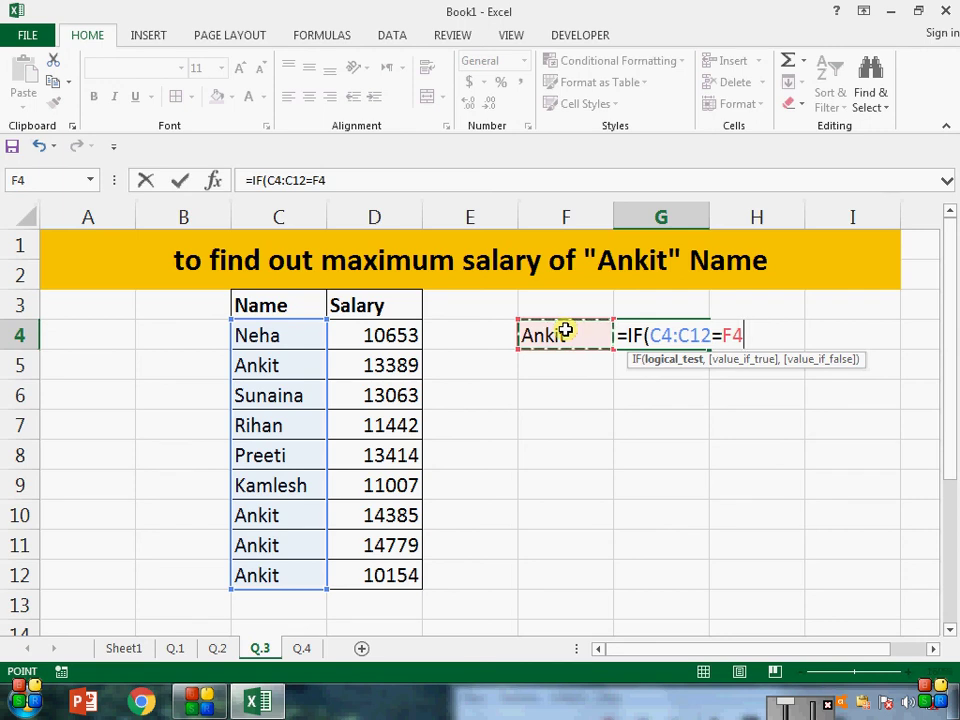
type(",")
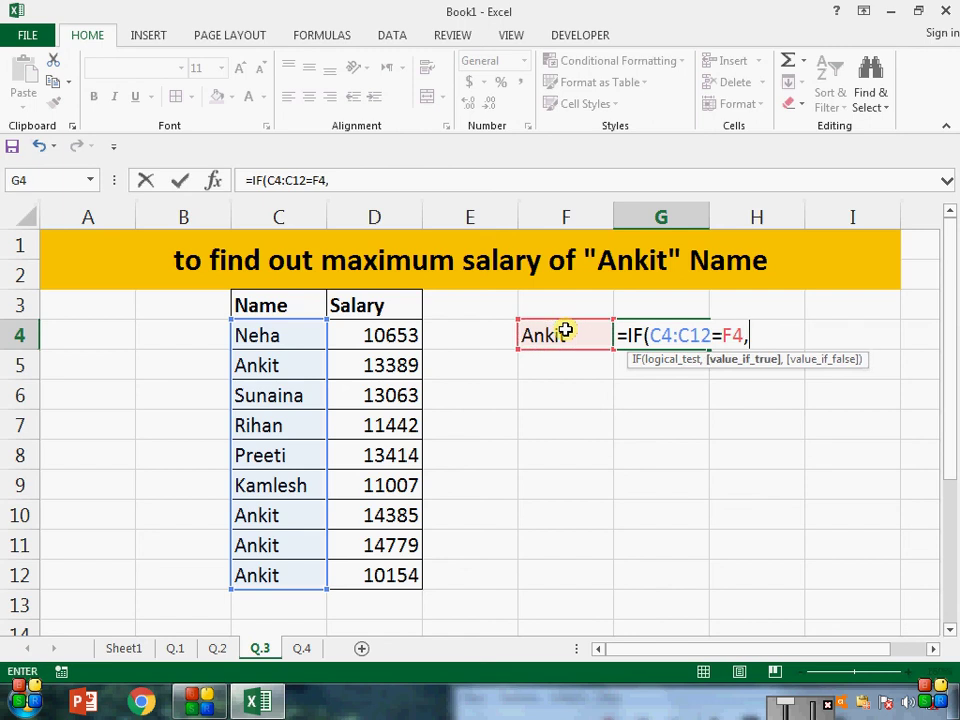
left_click(388, 334)
left_click_drag(396, 365, 384, 576)
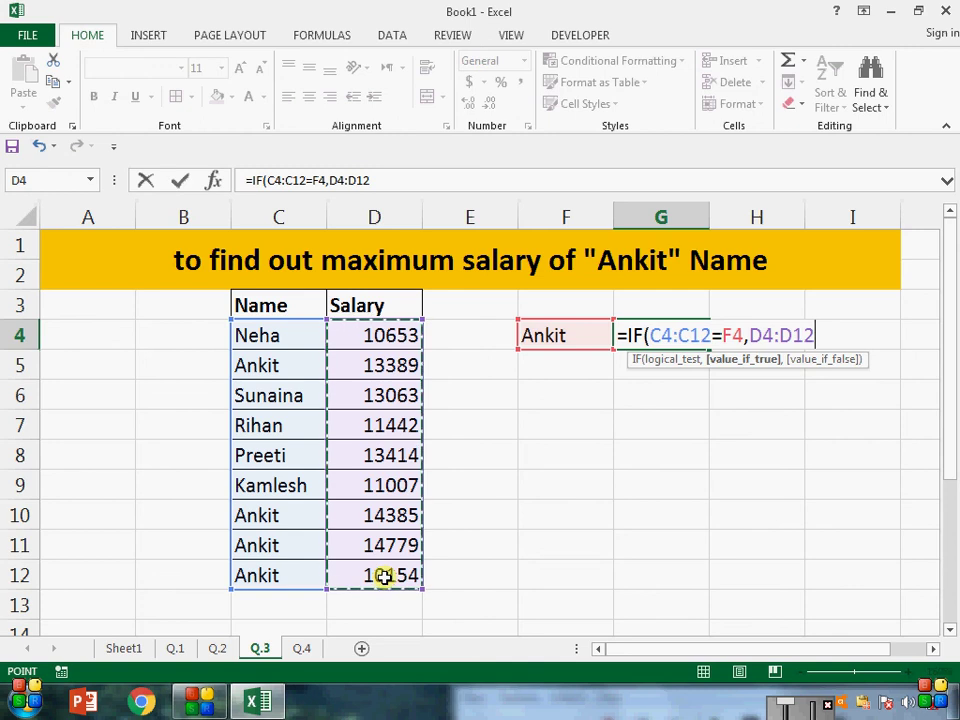
type(",\"\"")
key("Return")
key("Return")
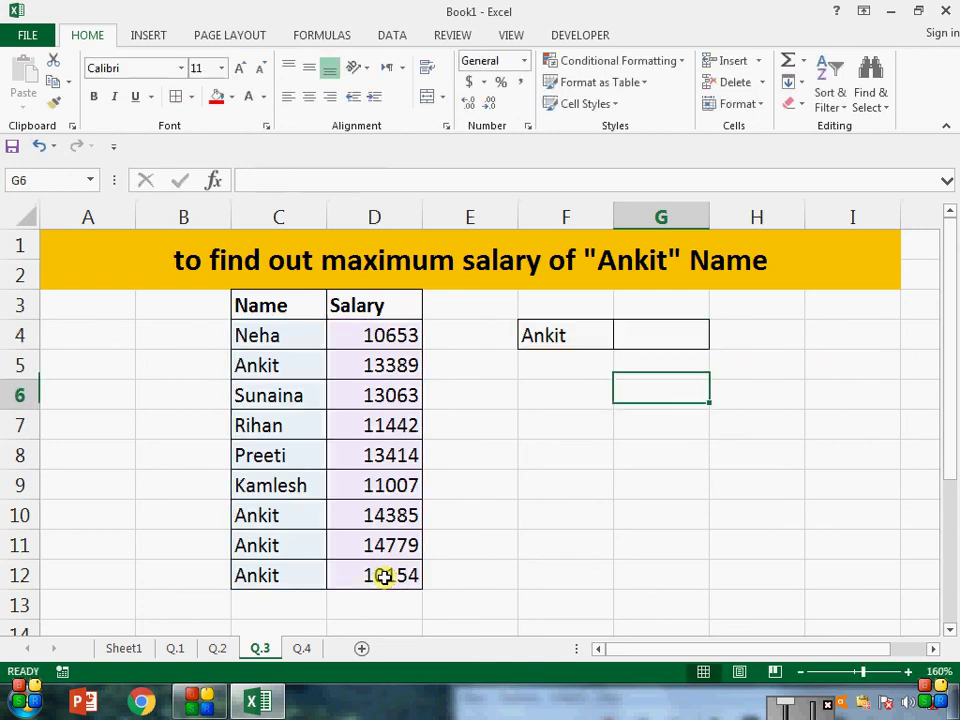
Step: Wrap the IF formula in G4 in MAX and enter it as the array formula {=MAX(IF(C4:C12=F4,D4:D12,""))}
key("Up")
key("Up")
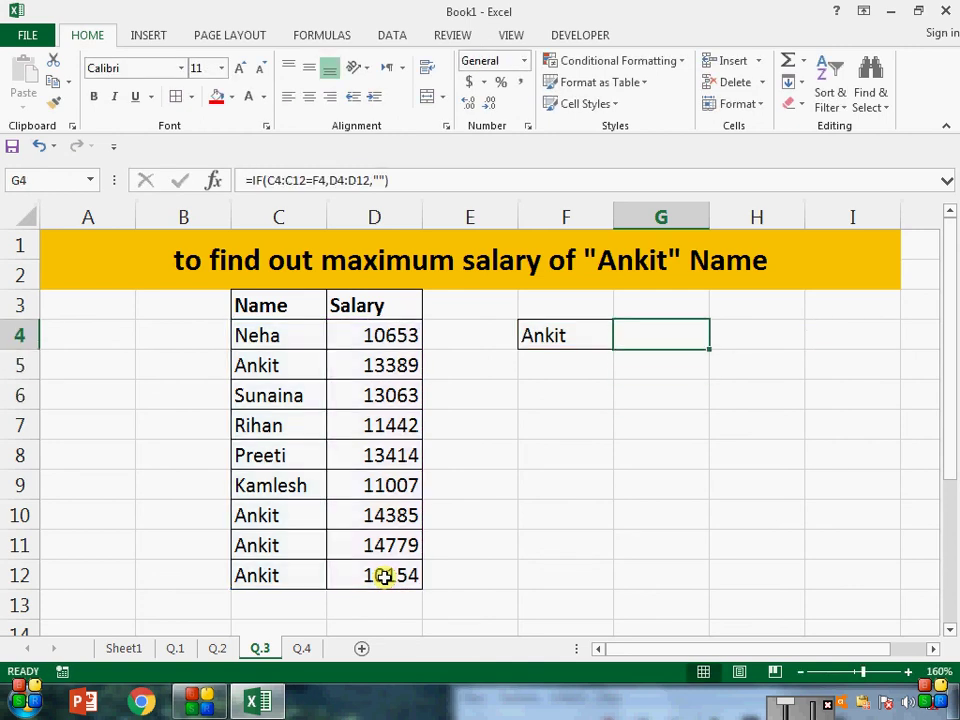
left_click(250, 180)
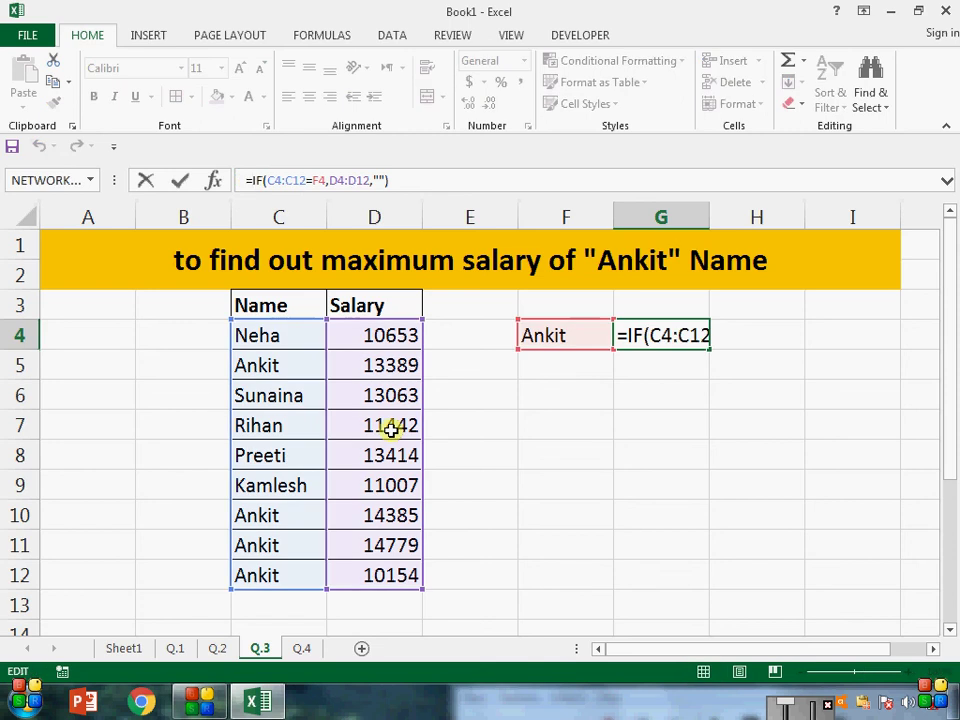
type("N")
key("BackSpace")
type("MAX(")
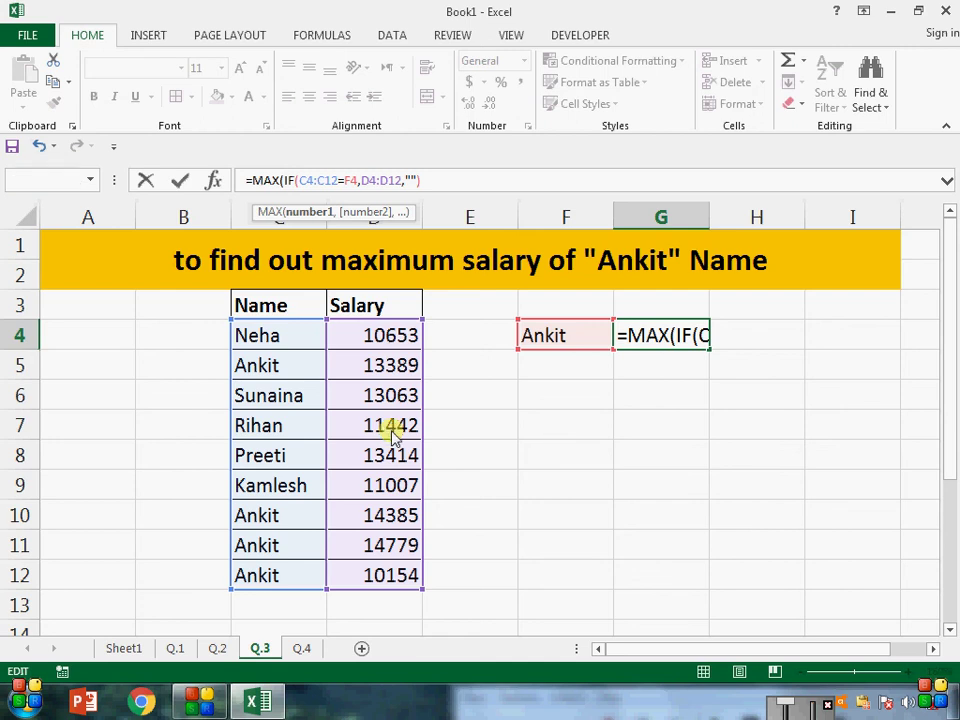
key("ctrl+shift+Return")
key("Return")
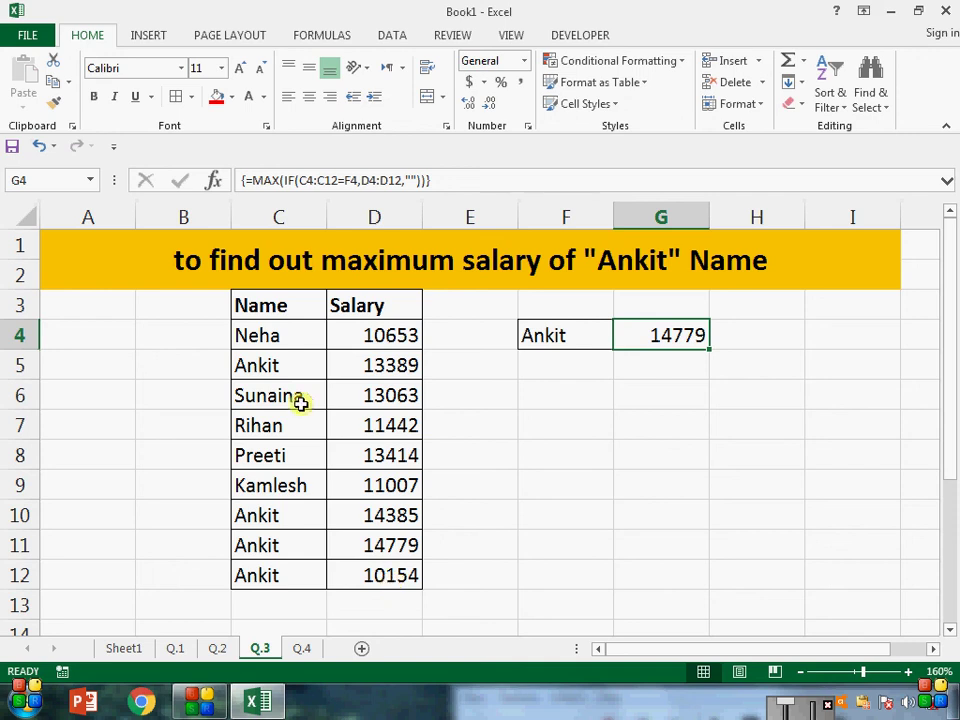
Step: Compare the salaries in rows 5, 10, 11 and 12 with the maximum calculated in G4
left_click_drag(274, 368, 420, 364)
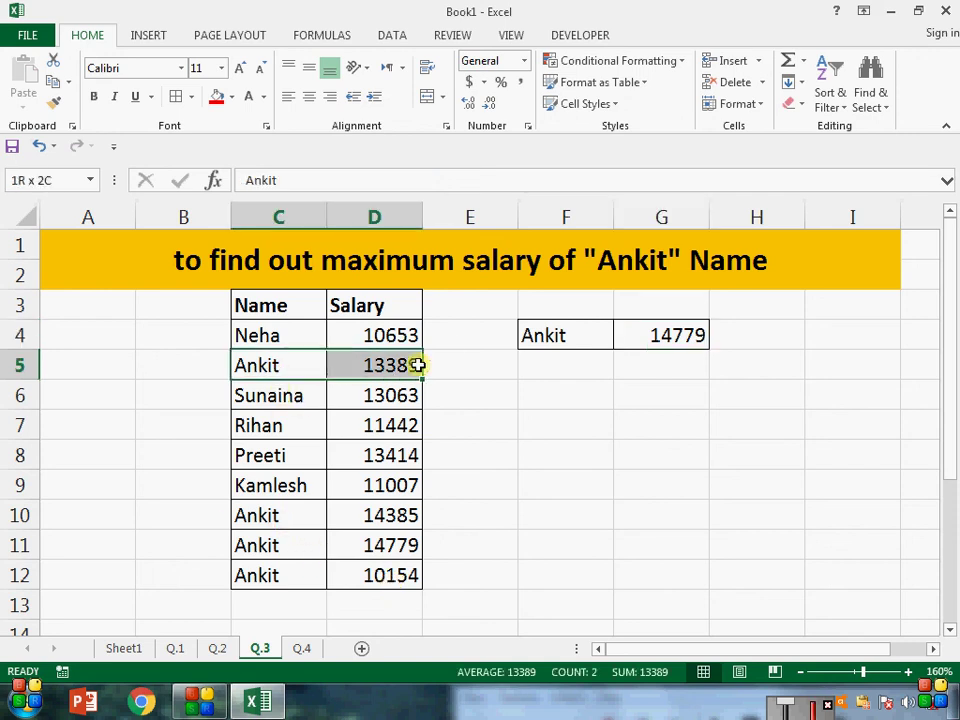
left_click_drag(291, 527, 353, 514)
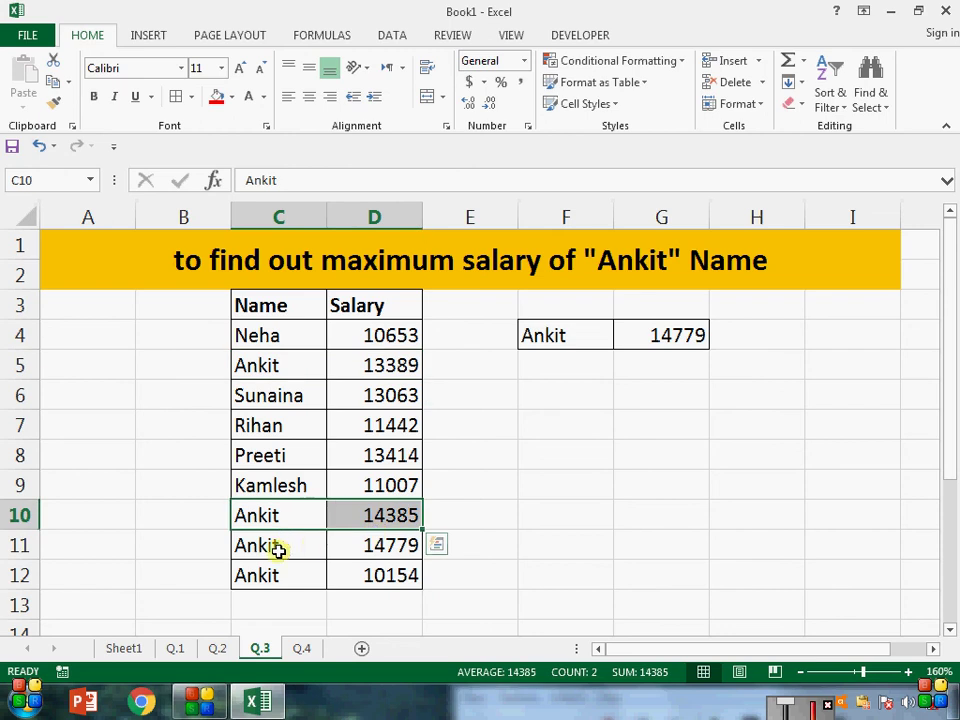
left_click_drag(279, 551, 445, 551)
left_click_drag(296, 576, 422, 579)
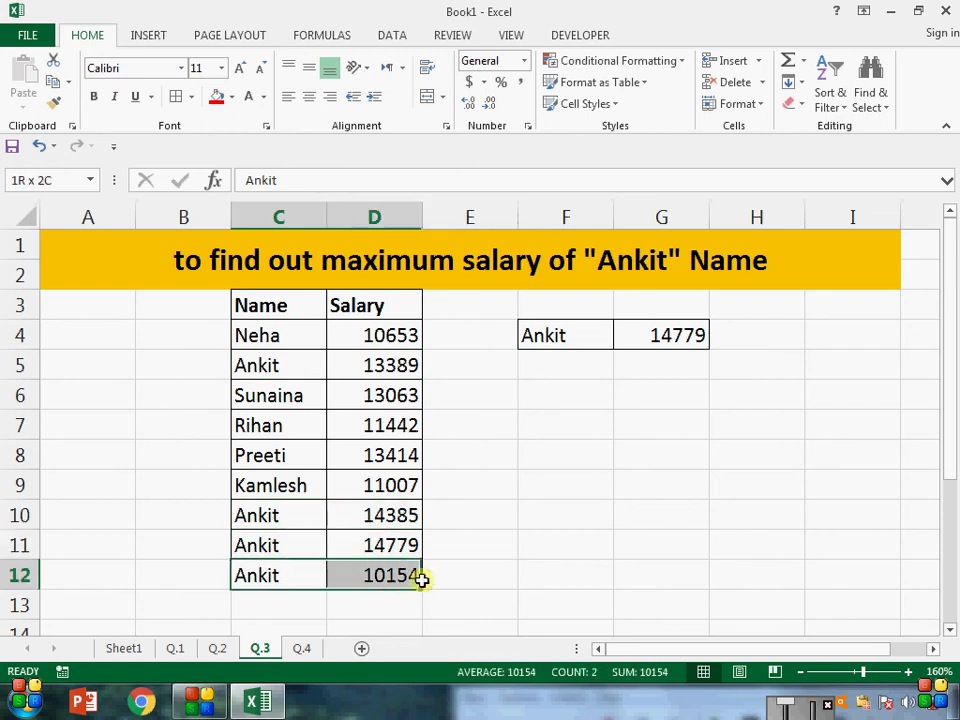
left_click(337, 553)
left_click_drag(337, 553, 306, 555)
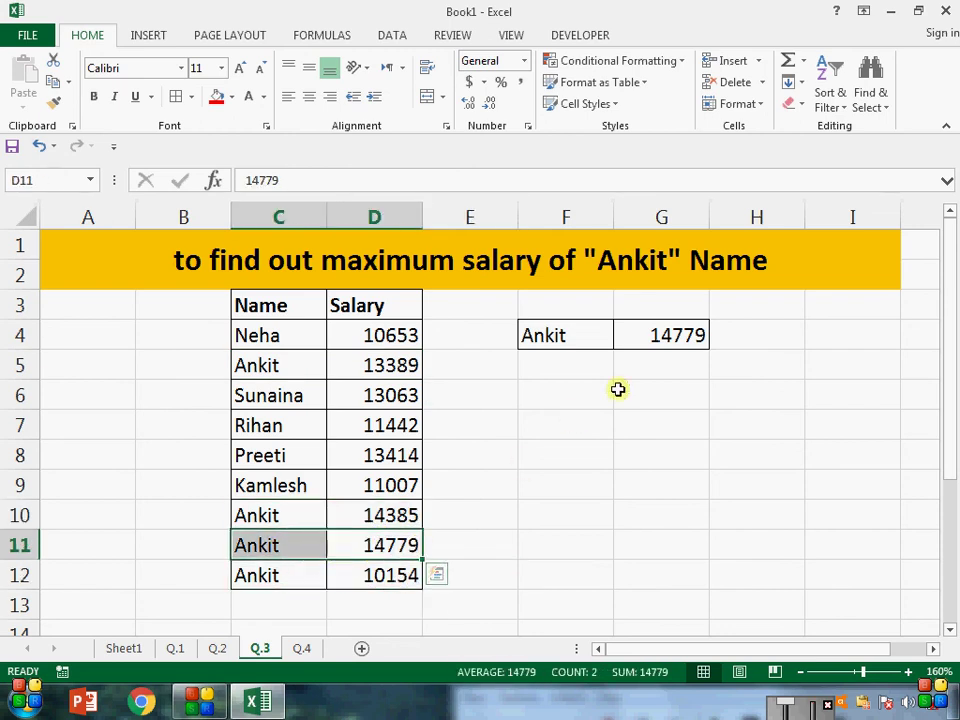
left_click(662, 335)
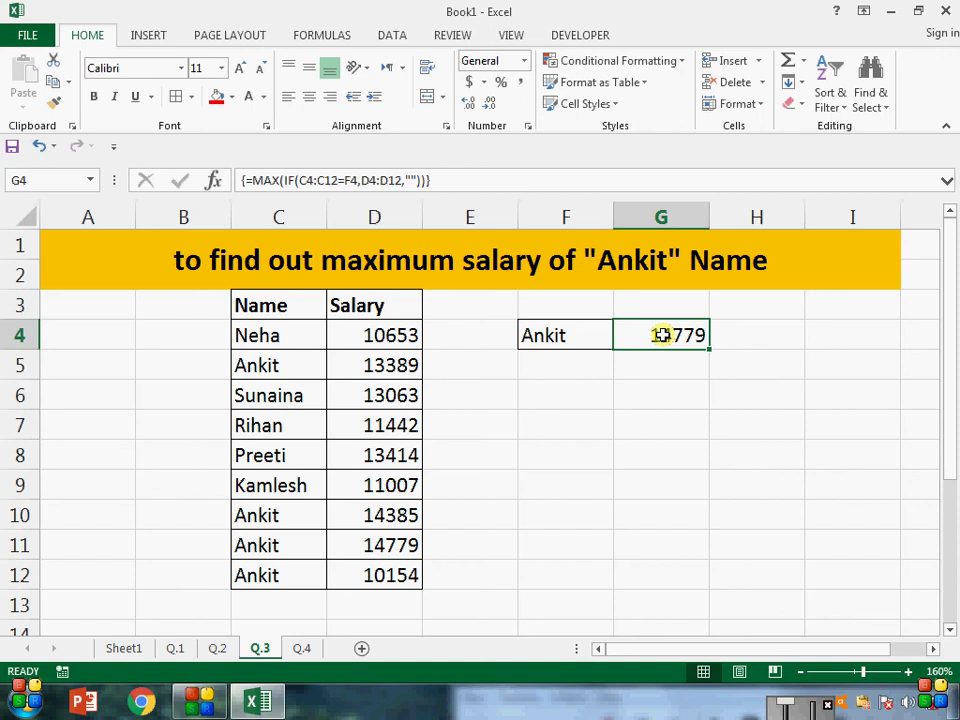
Step: Open the Q.4 sheet and widen the Date and Time columns C and D
left_click(300, 648)
left_click(548, 358)
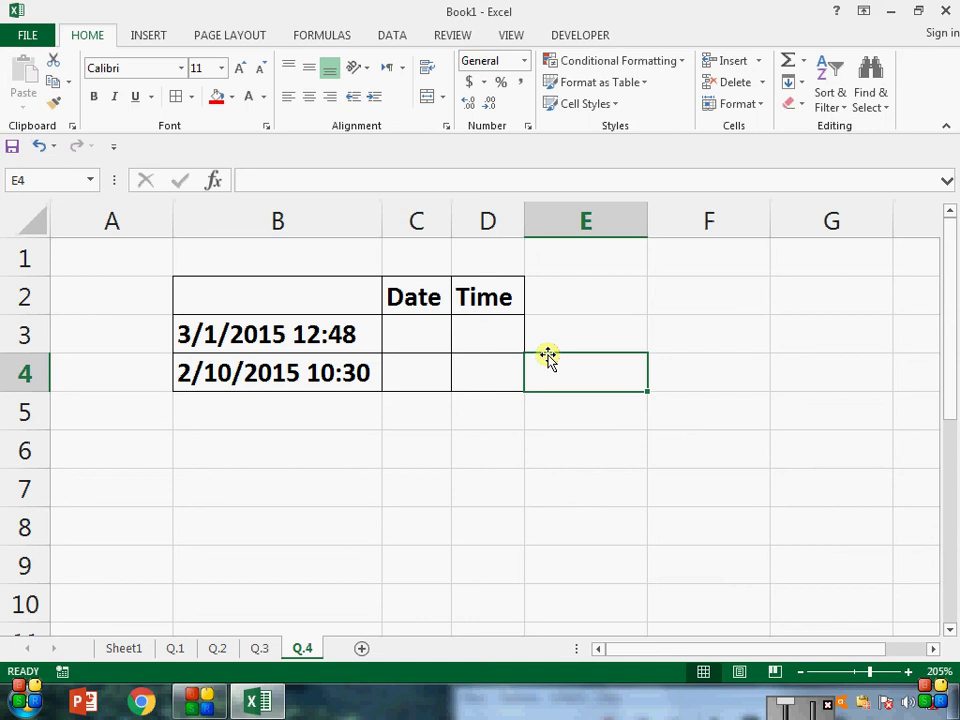
left_click_drag(525, 221, 693, 221)
left_click_drag(451, 221, 620, 221)
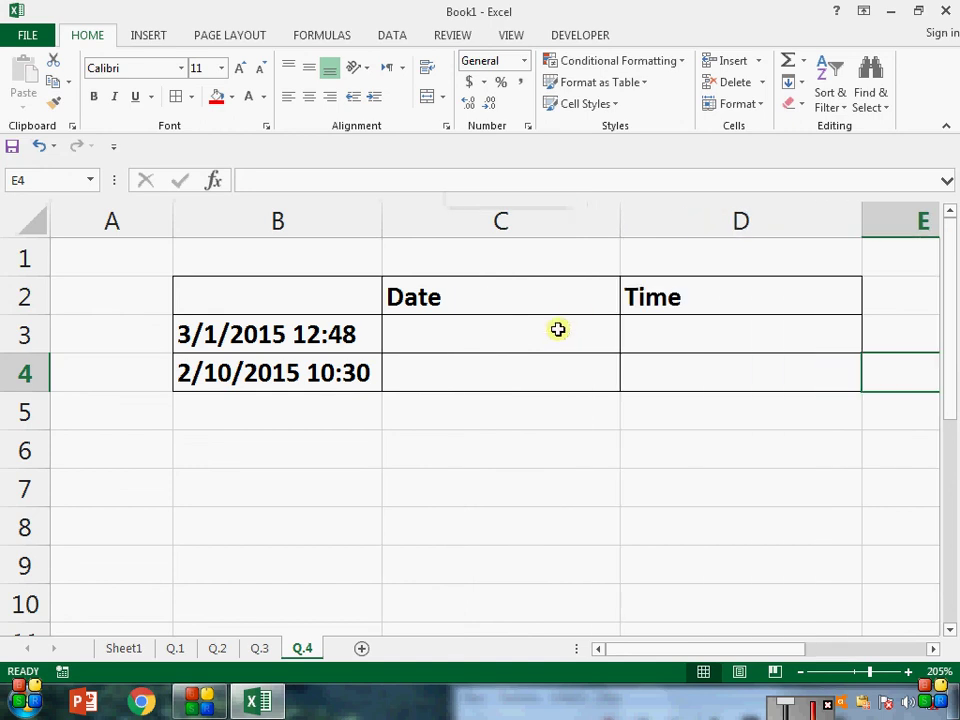
left_click(550, 340)
left_click_drag(545, 353, 549, 373)
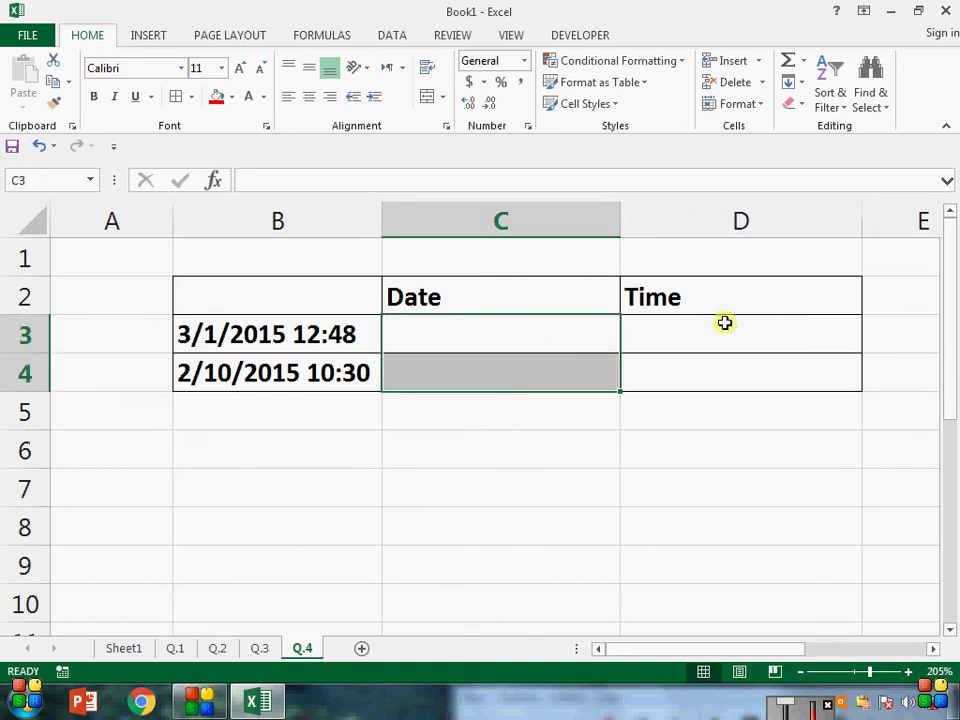
left_click_drag(716, 333, 716, 386)
Step: Enter the formula =TEXT(B3,"DD-MM-YY") in C3 to extract the date from the date-time value
left_click(516, 339)
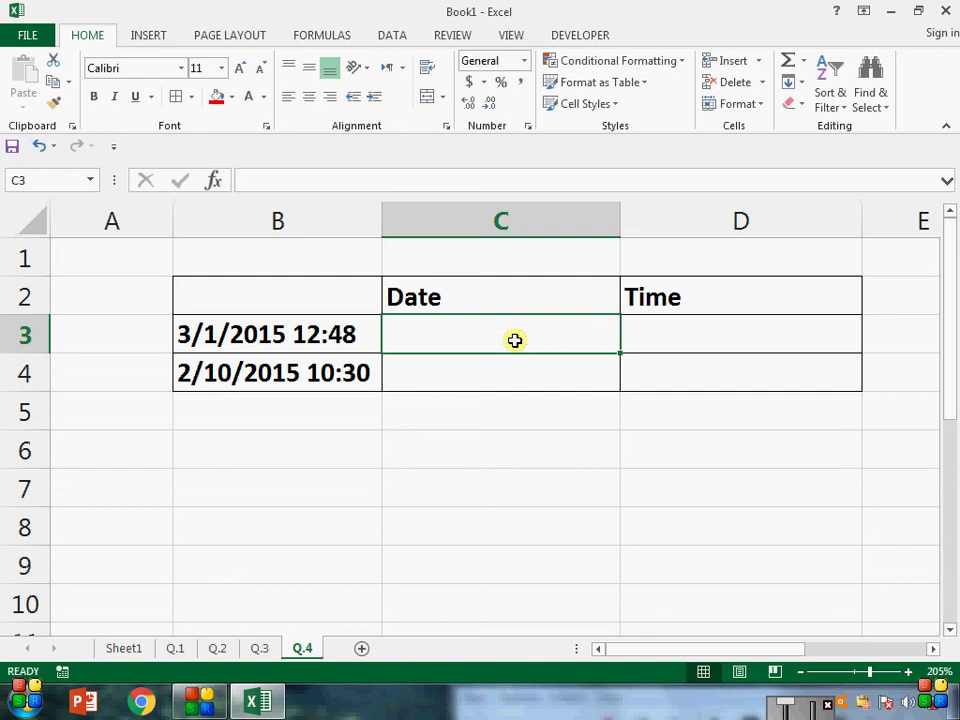
type("=TEX")
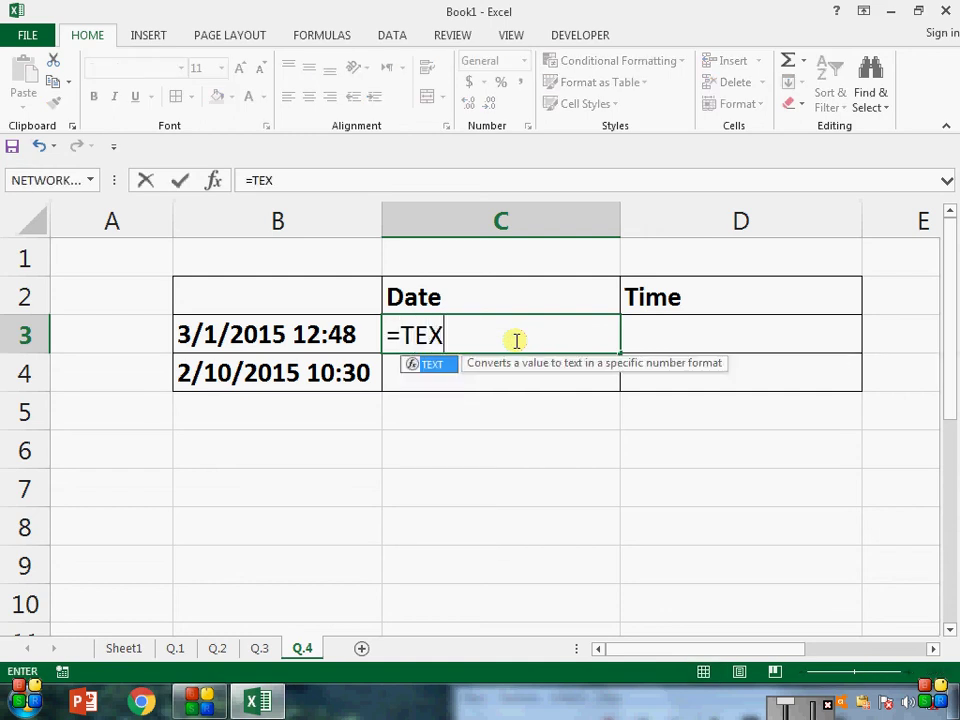
type("T(")
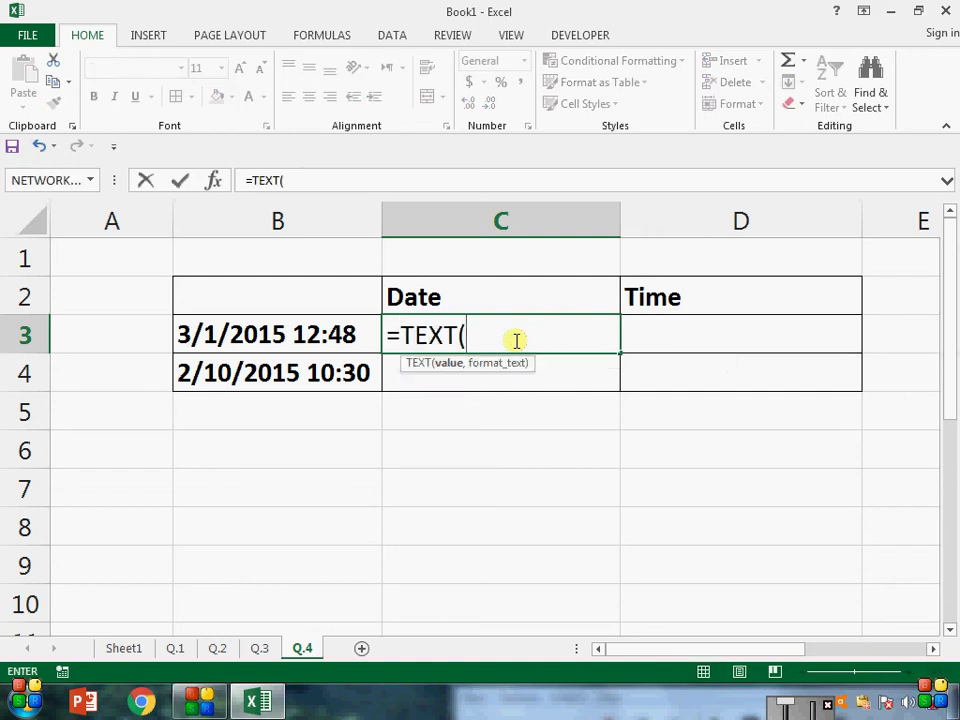
key("Left")
key("Left")
key("Right")
type(",")
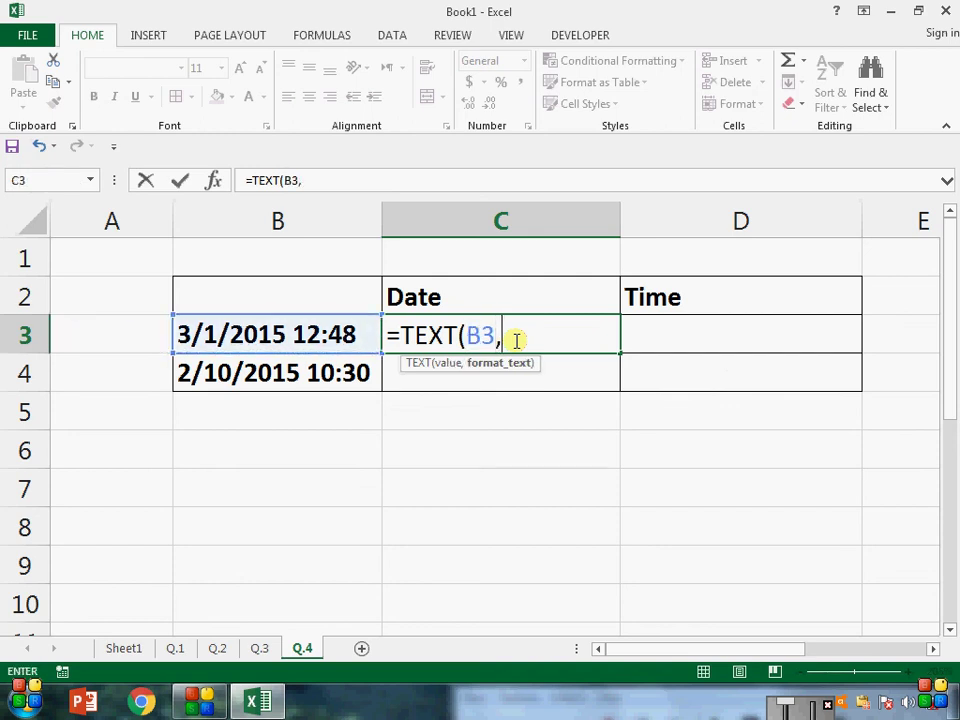
type("\"")
type("DD-MM")
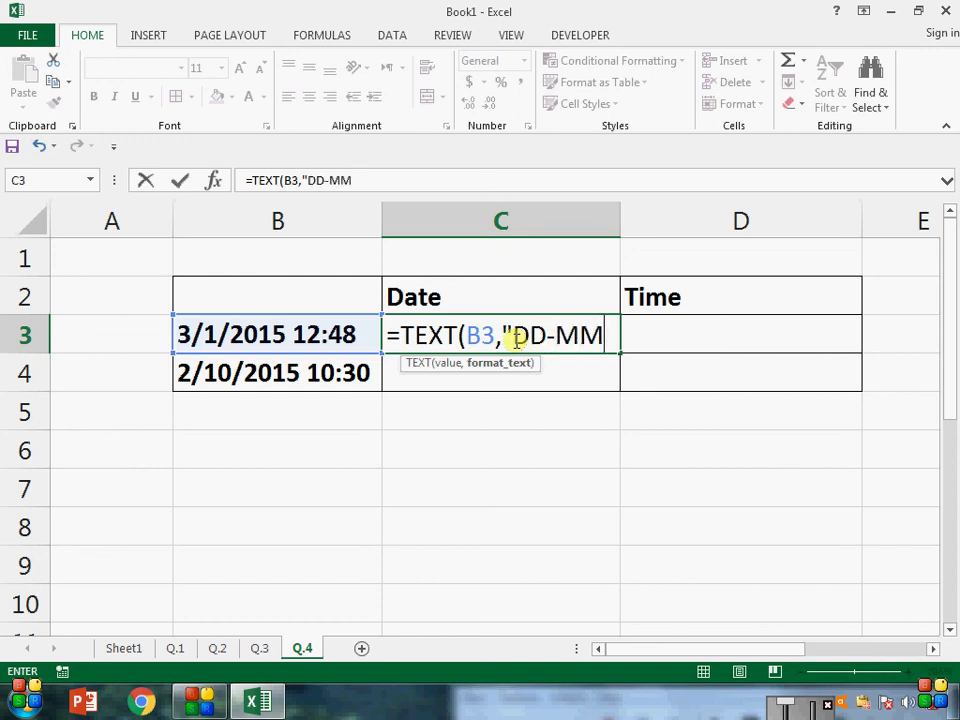
type("-YY\"")
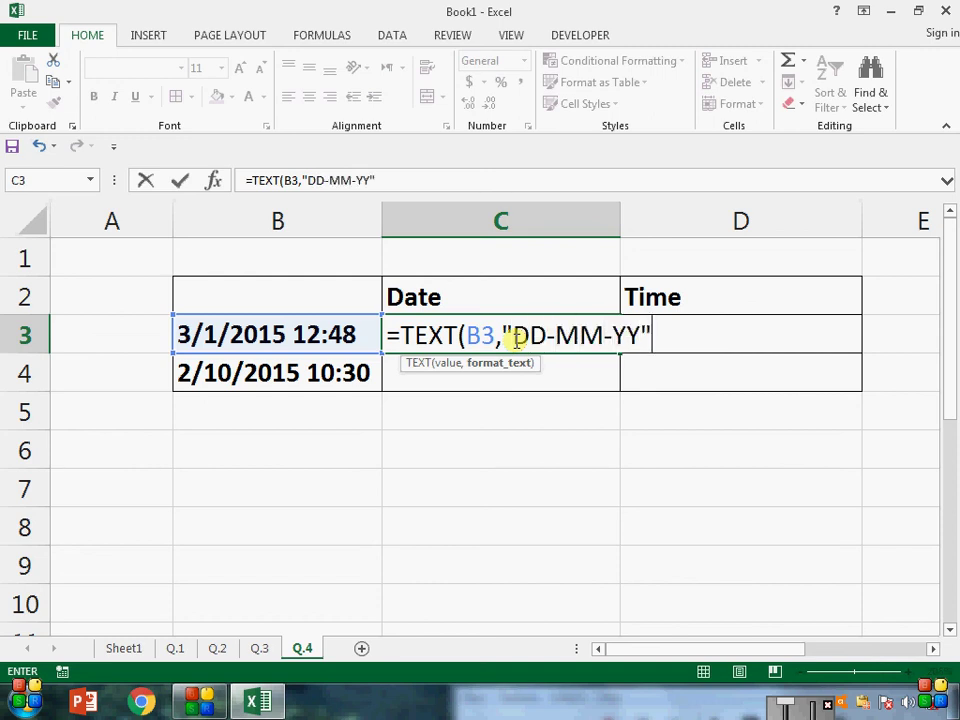
type(")")
key("Return")
left_click(514, 340)
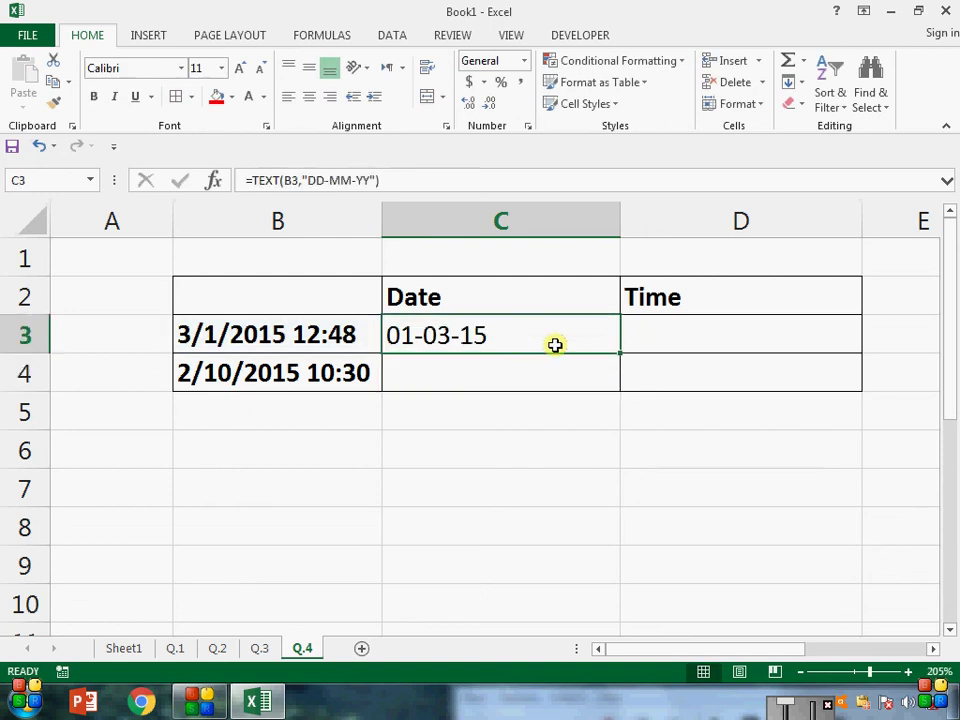
Step: Fill the date formula from C3 down to C4
left_click_drag(619, 353, 620, 396)
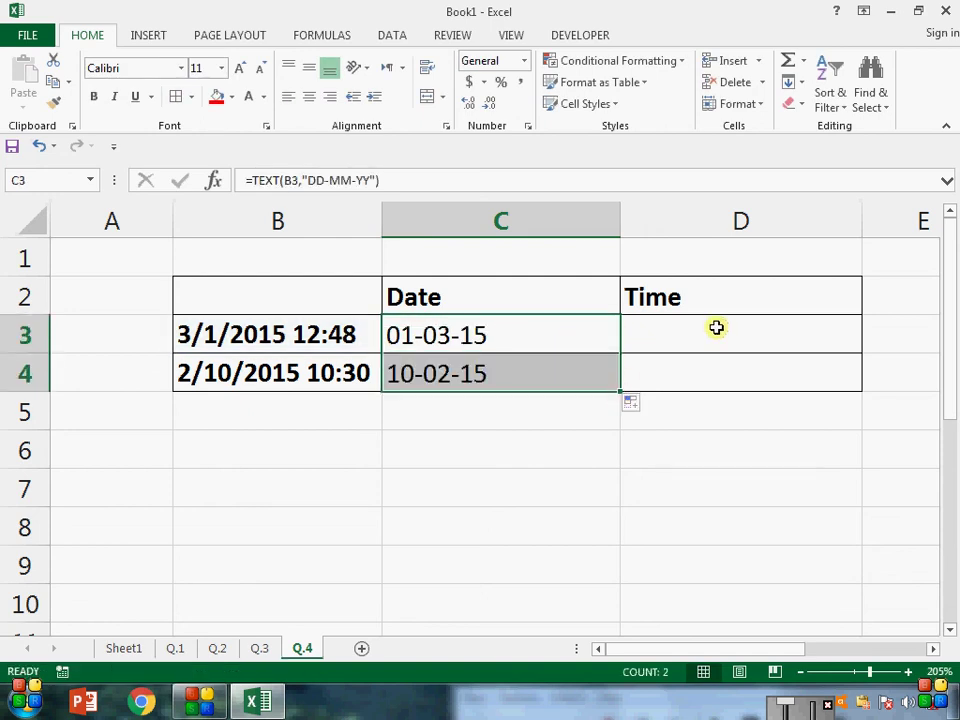
Step: Enter the formula =TEXT(B3,"HH:MM:SS") in D3 to extract the time and fill it down to D4
left_click(716, 328)
type("=TEXT(")
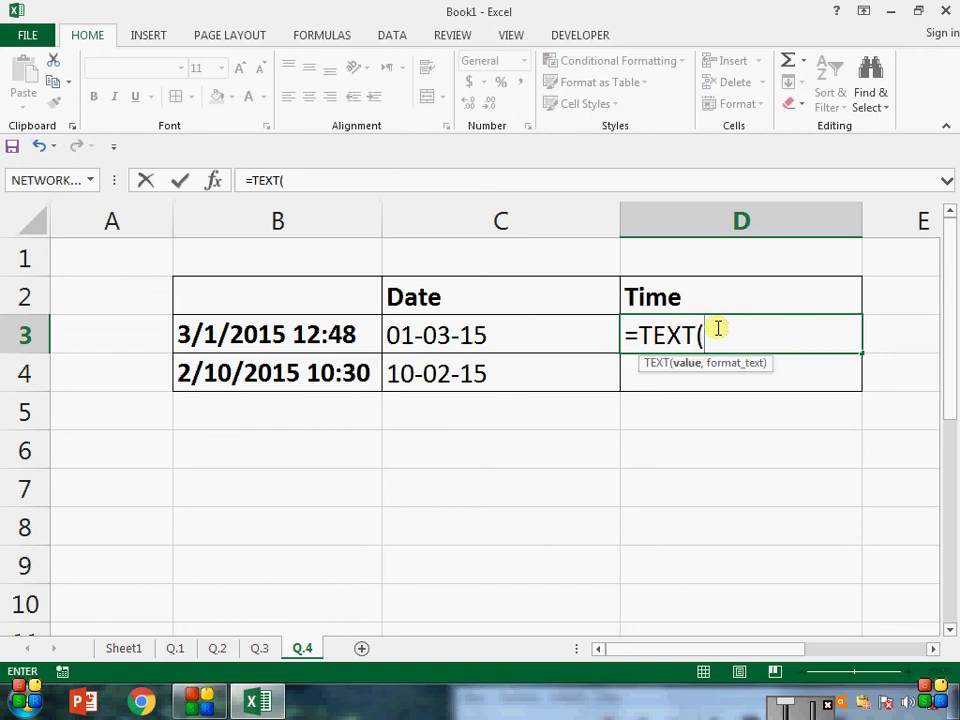
key("Down")
key("Left")
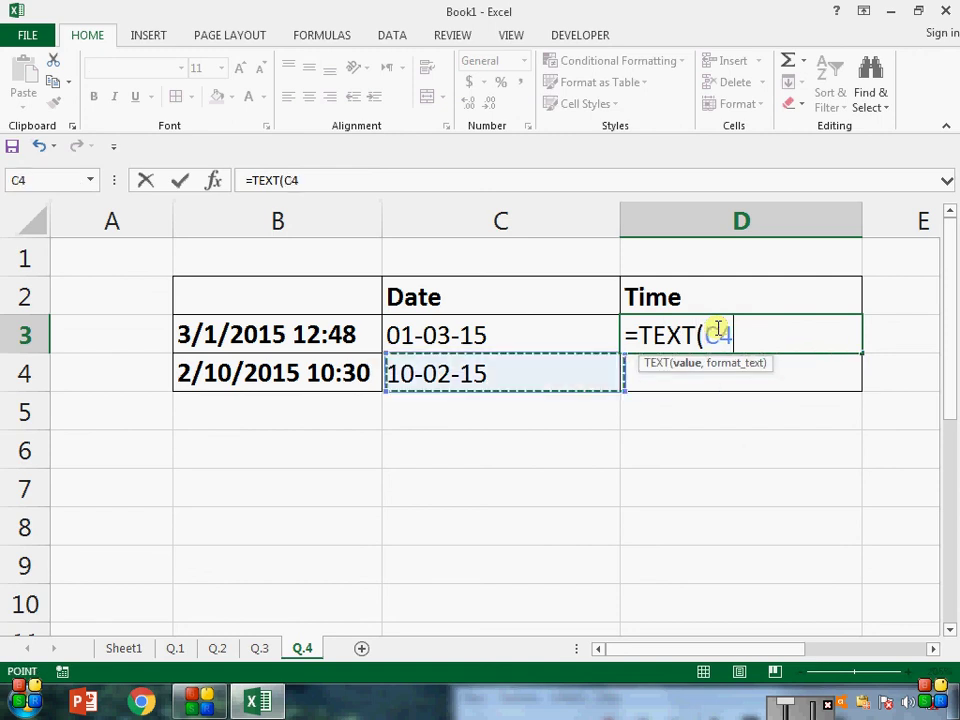
key("Up")
key("Left")
key("Left")
key("Right")
type(",\"")
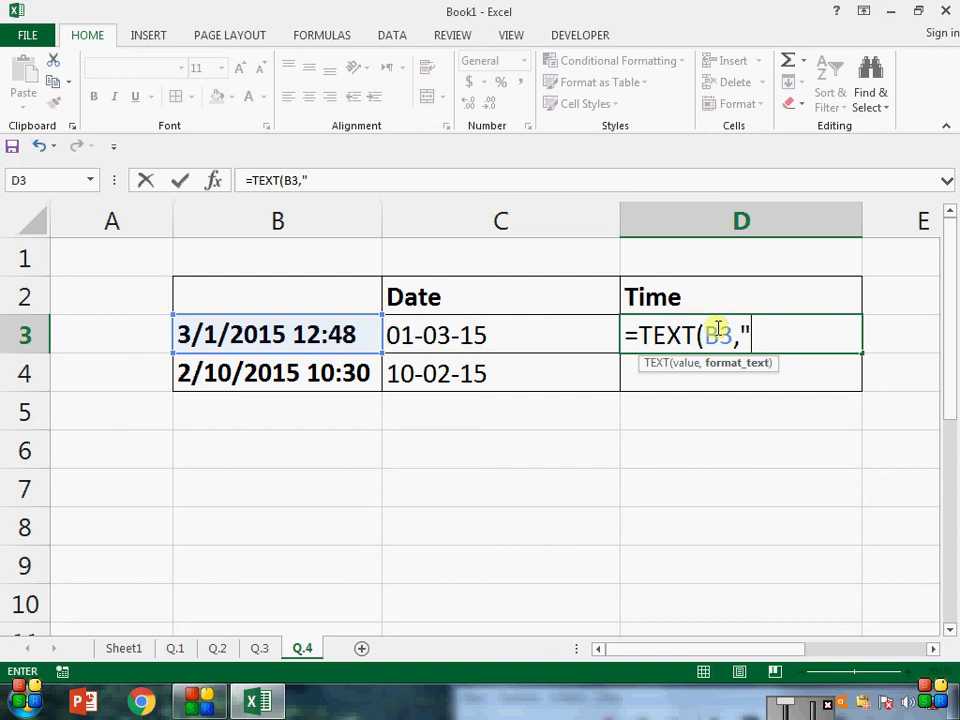
type("HH:")
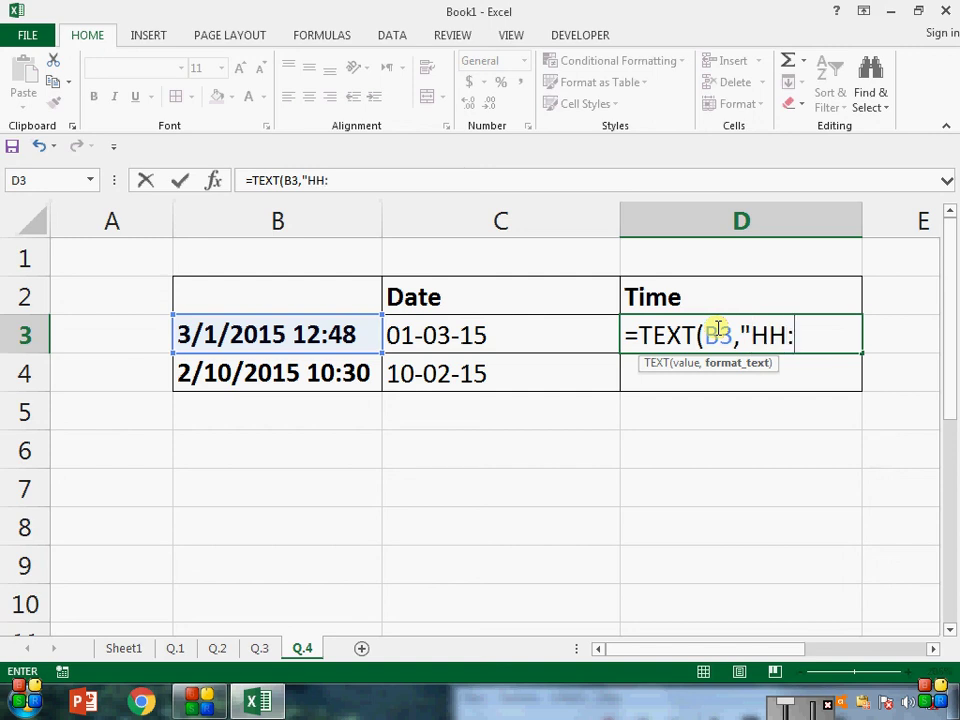
type("MM:")
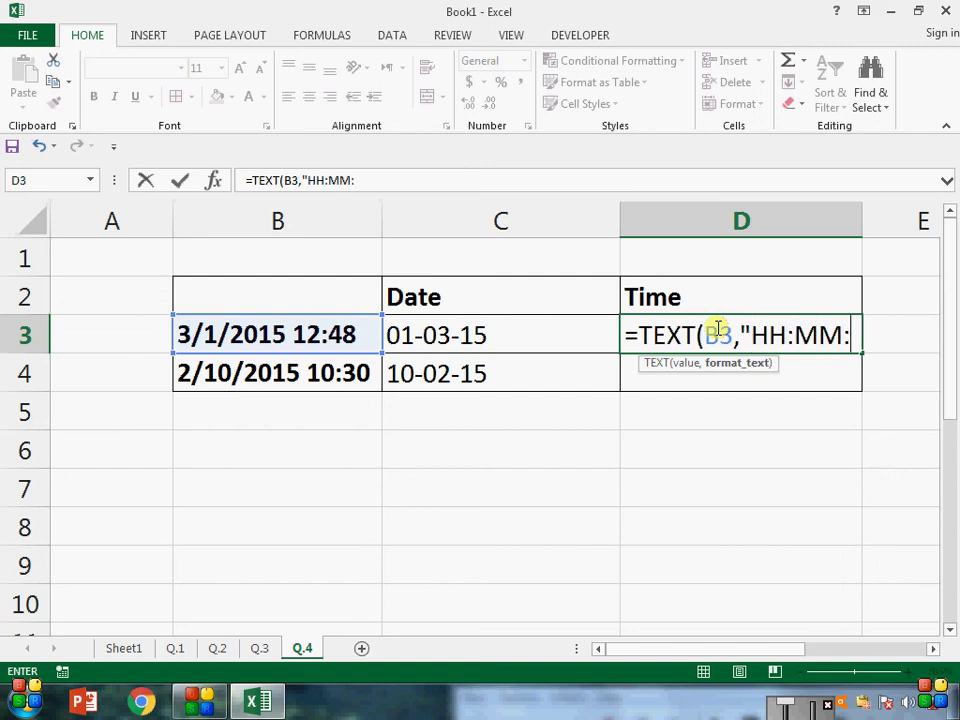
type("SS\")")
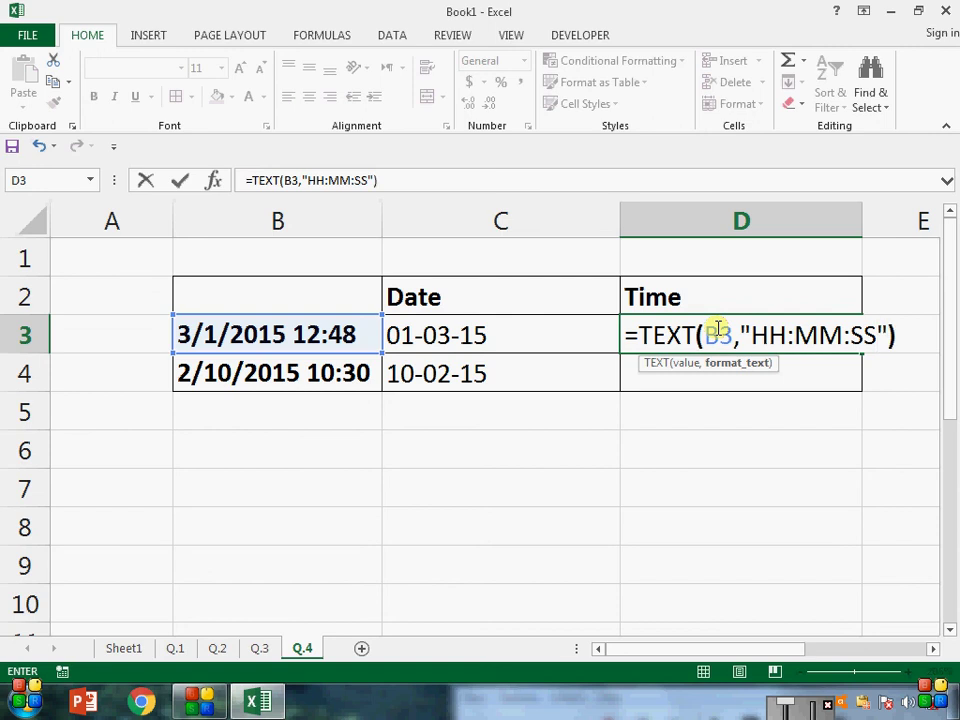
key("ctrl+Return")
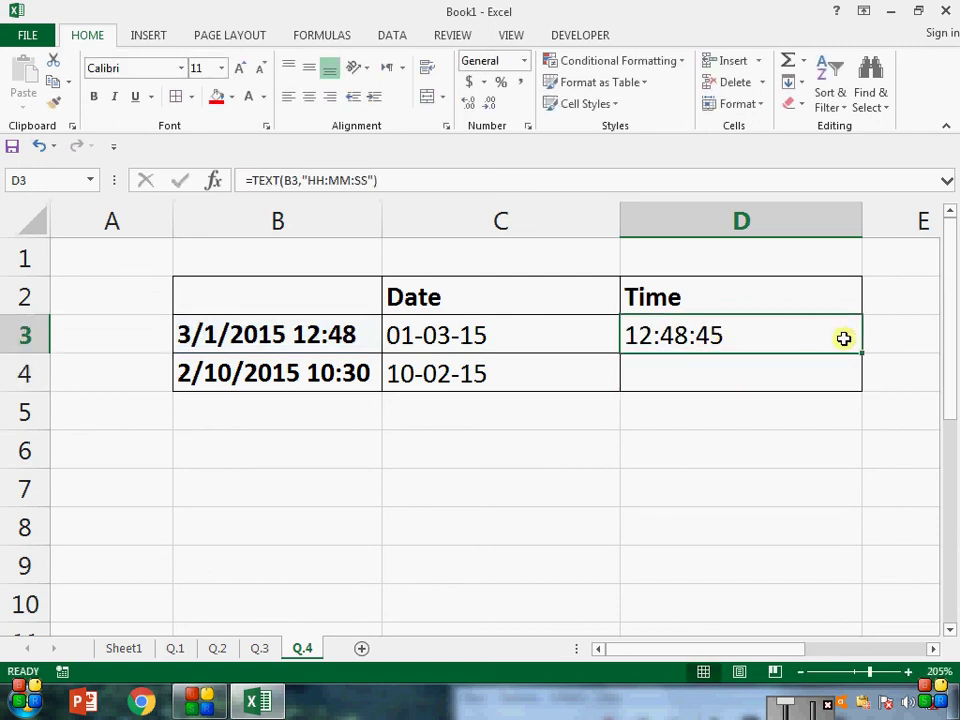
left_click_drag(860, 351, 858, 388)
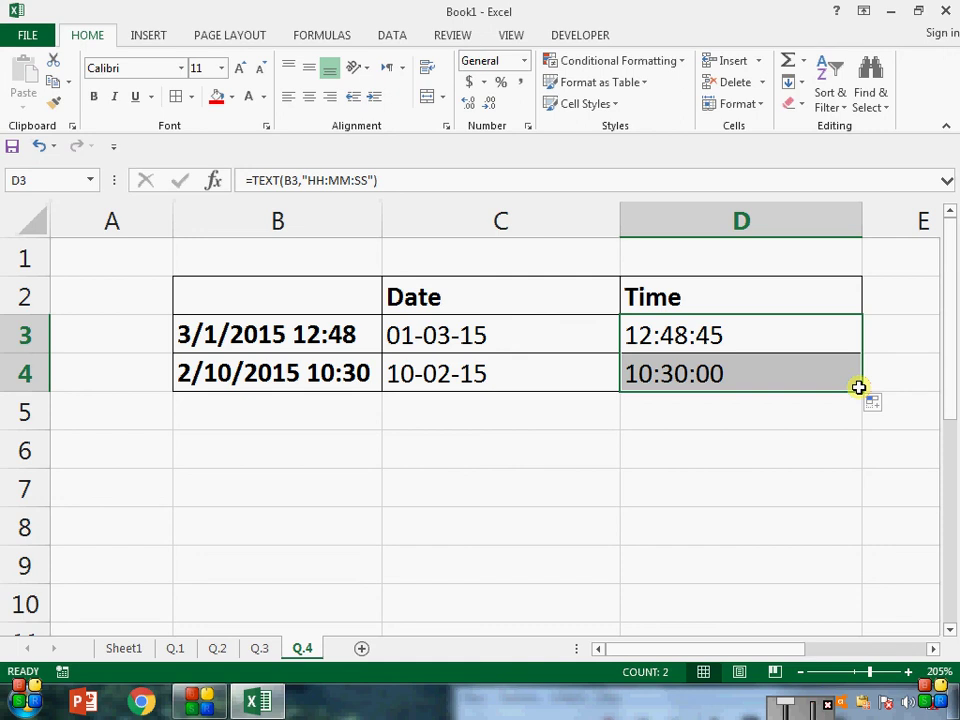
Step: Review the changed numbers in column D of Q.1, the PAYMENT column of Q.2 and the maximum salary on Q.3
left_click(182, 647)
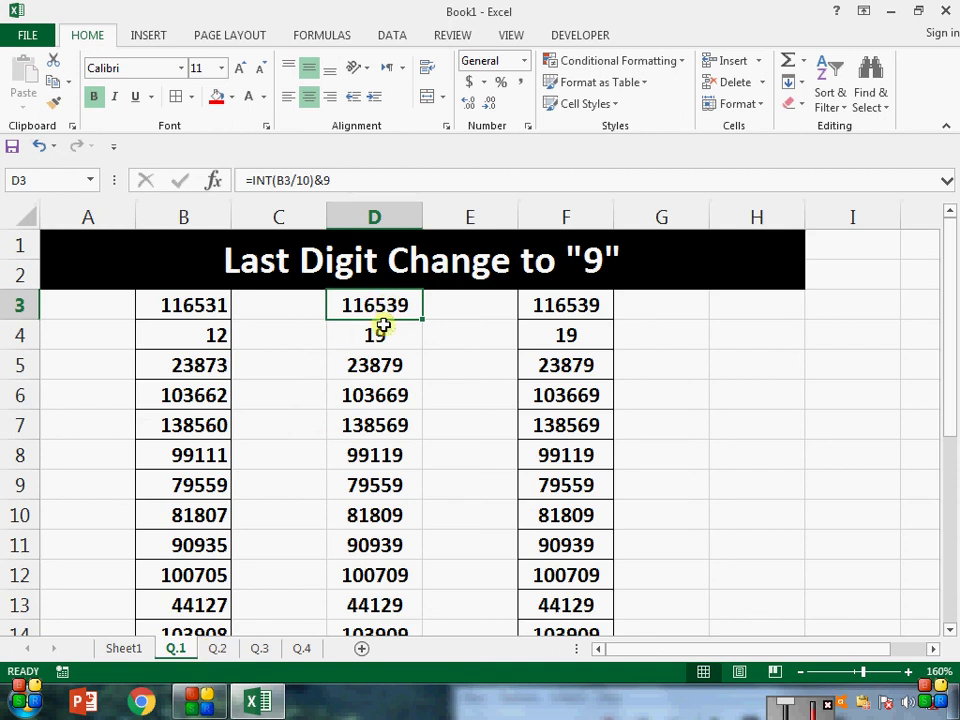
left_click_drag(383, 325, 390, 610)
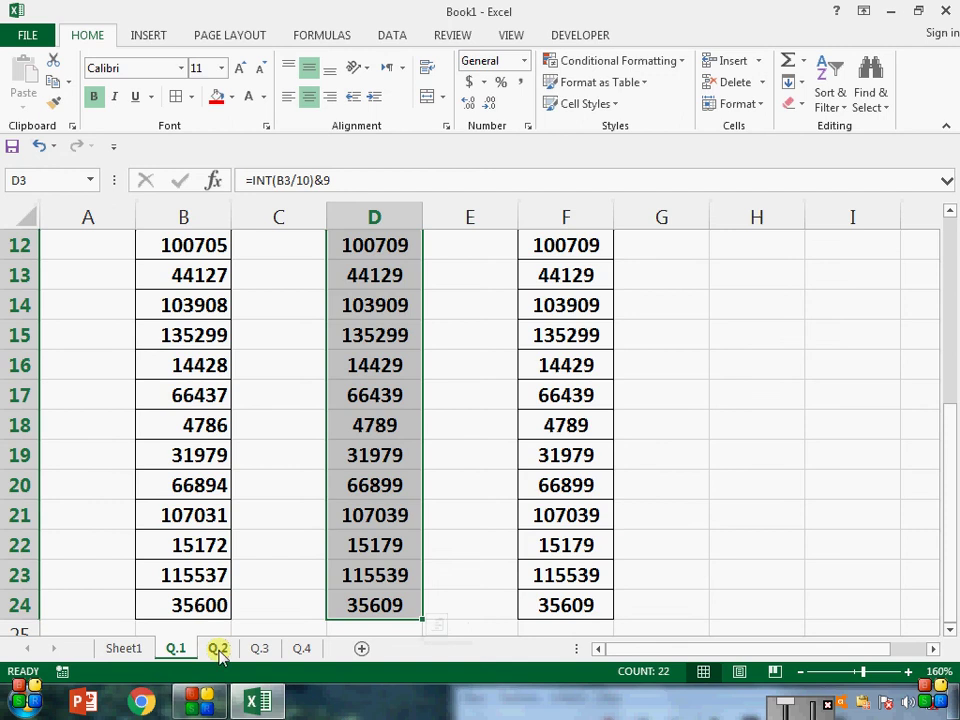
left_click(218, 649)
left_click(407, 341)
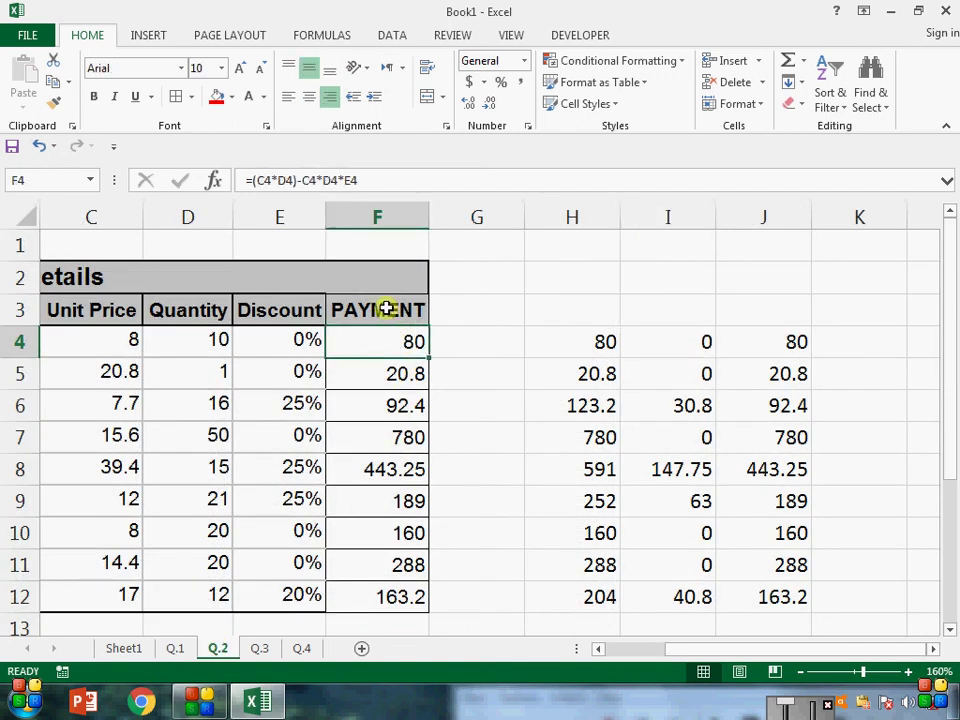
left_click_drag(386, 306, 390, 579)
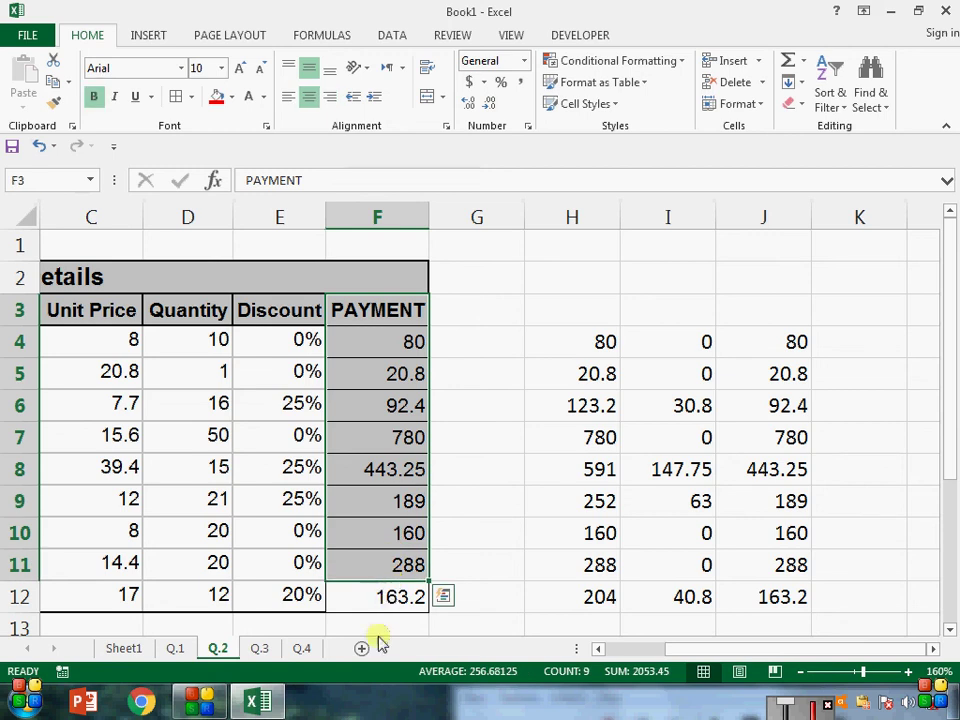
left_click(258, 649)
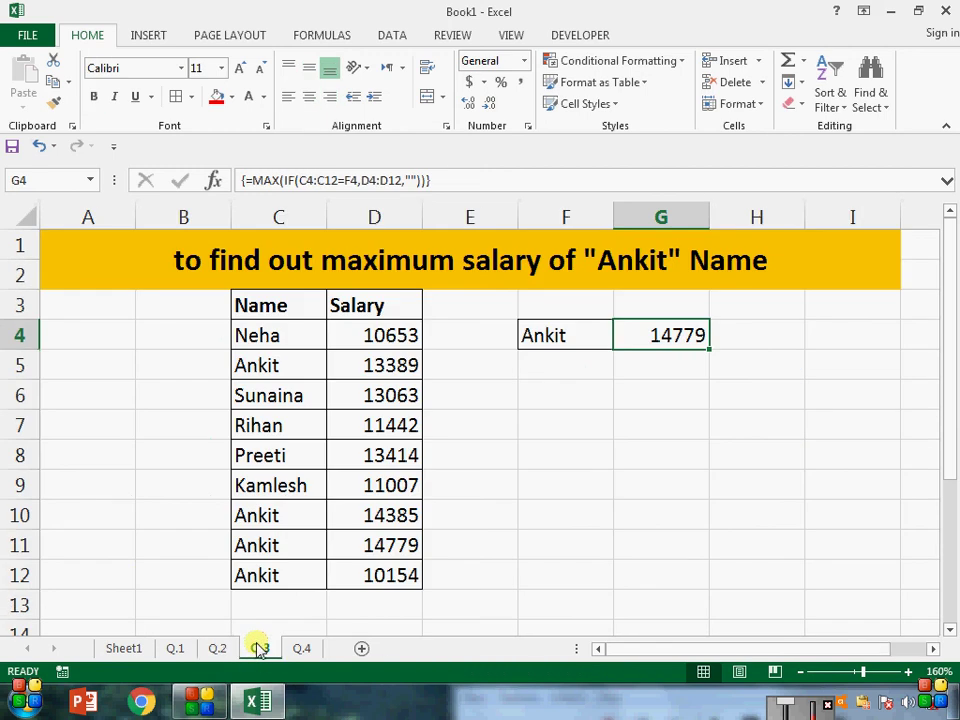